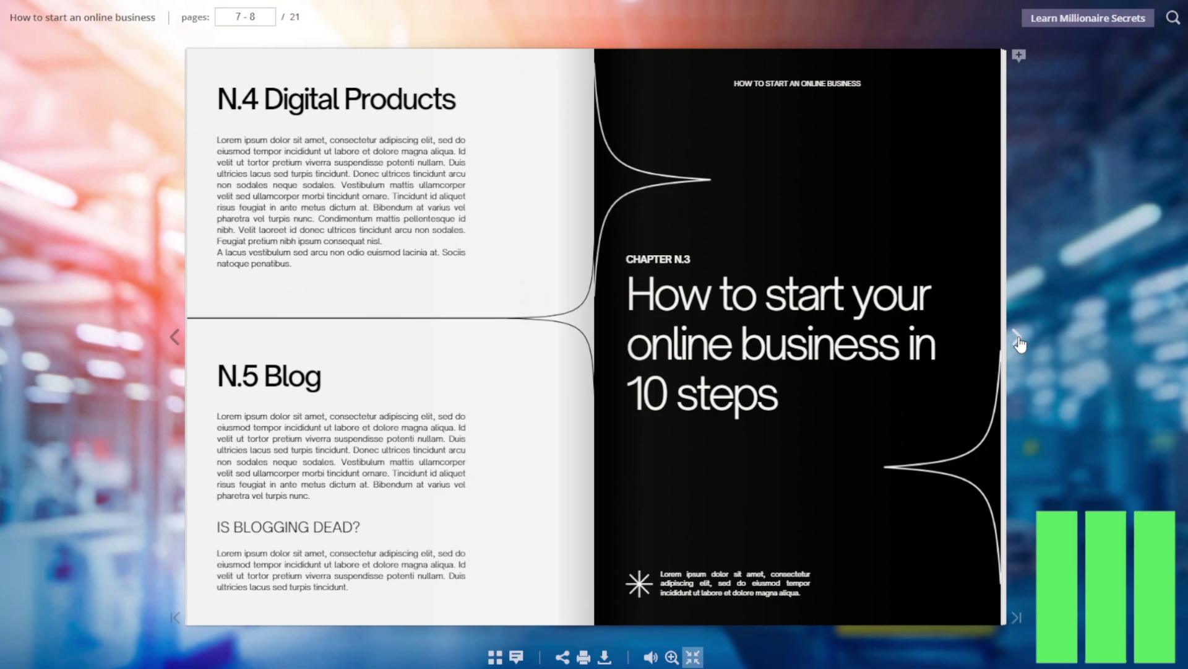
- Page forward through the online business flipbook, starting from the spread with pages 7-8
{"action": "left_click", "coordinate": [1019, 341]}
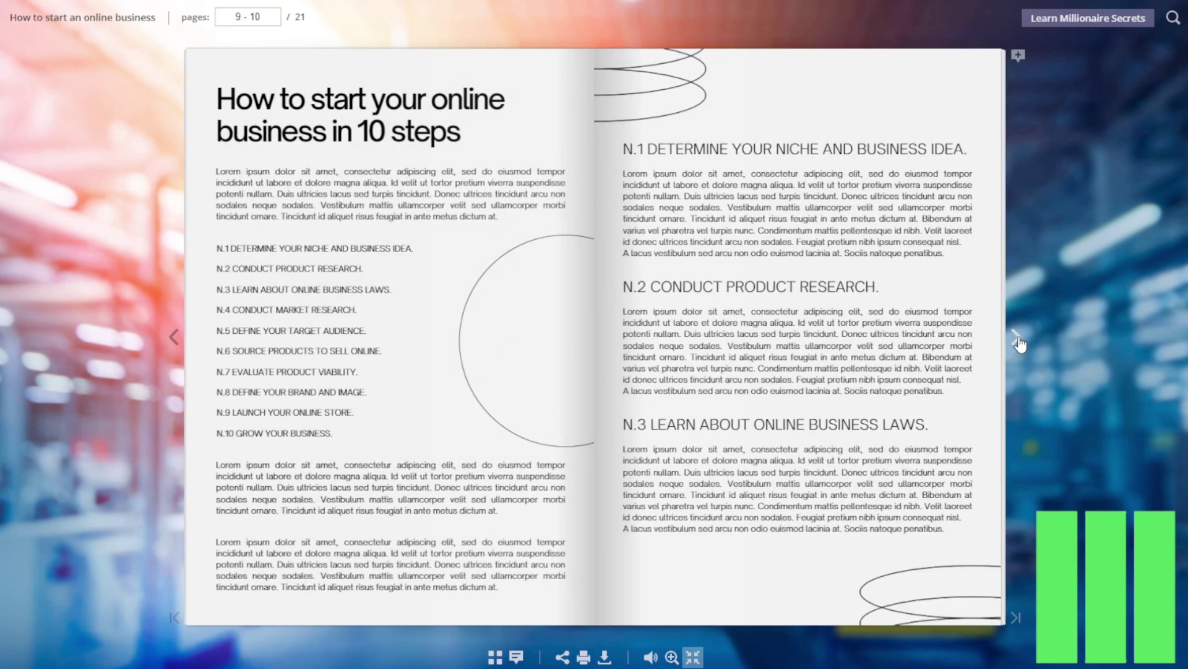
{"action": "left_click", "coordinate": [1018, 341]}
{"action": "left_click", "coordinate": [1018, 342]}
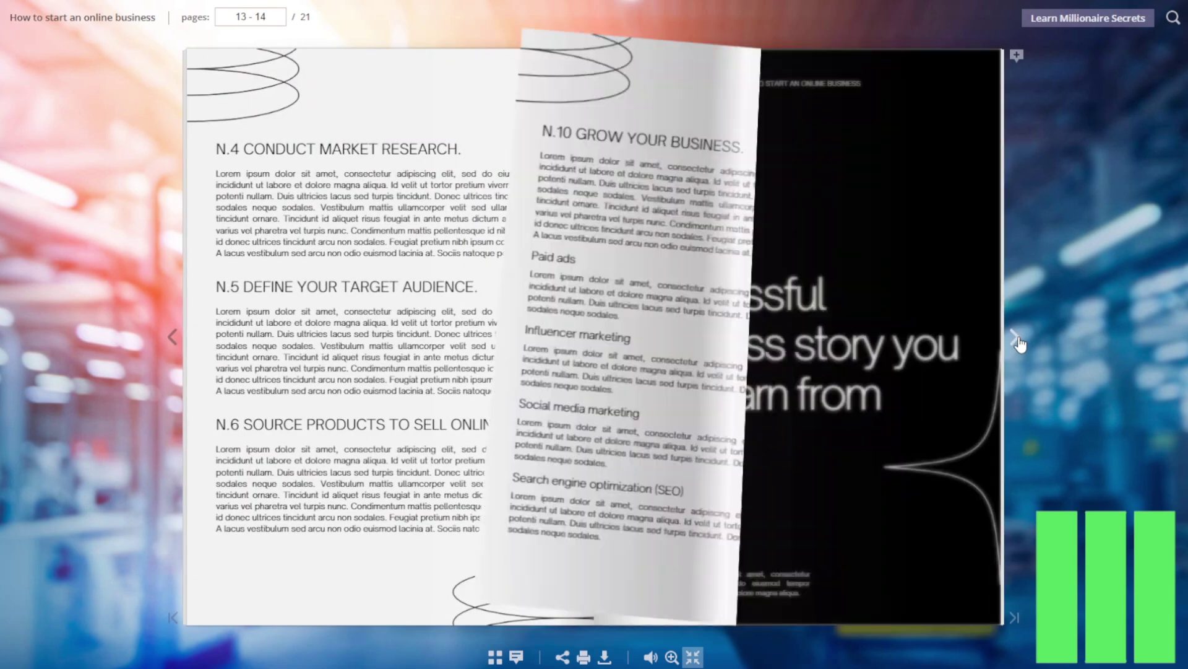
{"action": "left_click", "coordinate": [1018, 342]}
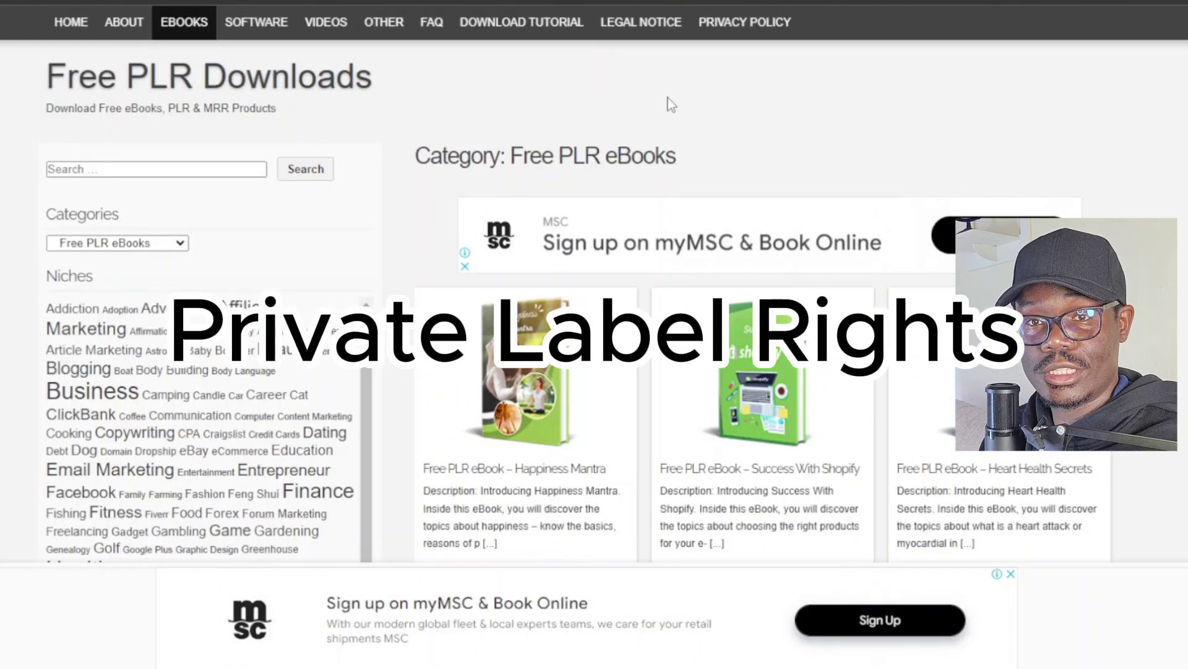
- On the Free PLR Downloads website, look through the free PLR eBooks category and its list of niches
{"action": "scroll", "coordinate": [718, 111], "scroll_direction": "down", "scroll_amount": 5}
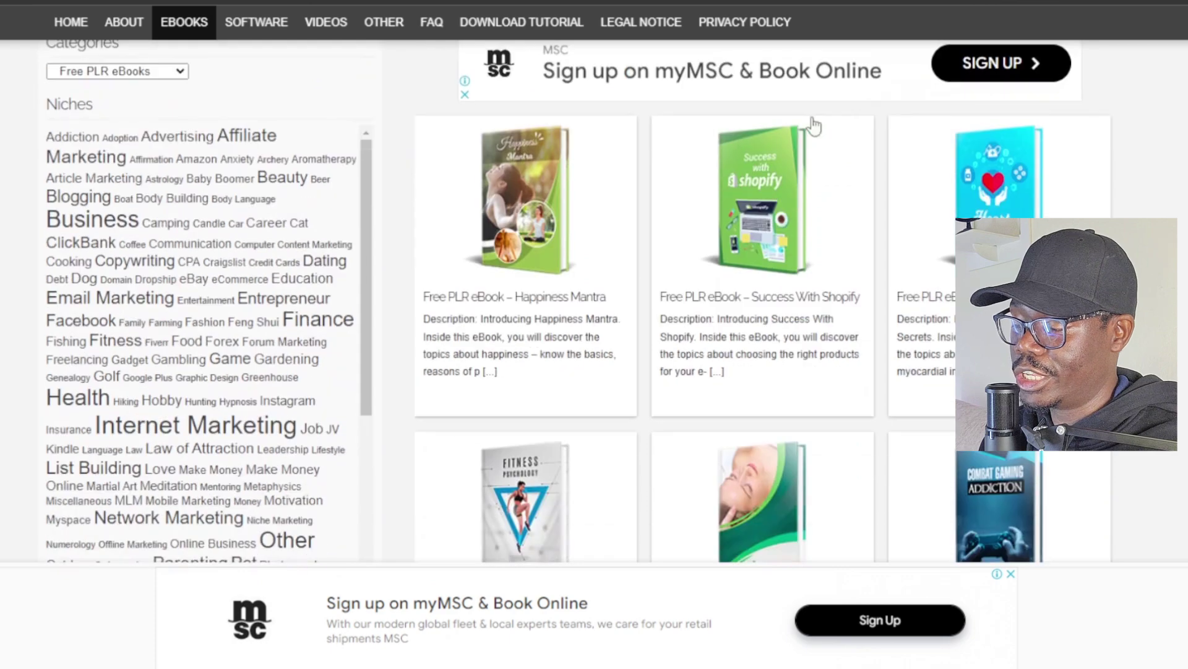
{"action": "scroll", "coordinate": [663, 161], "scroll_direction": "down", "scroll_amount": 8}
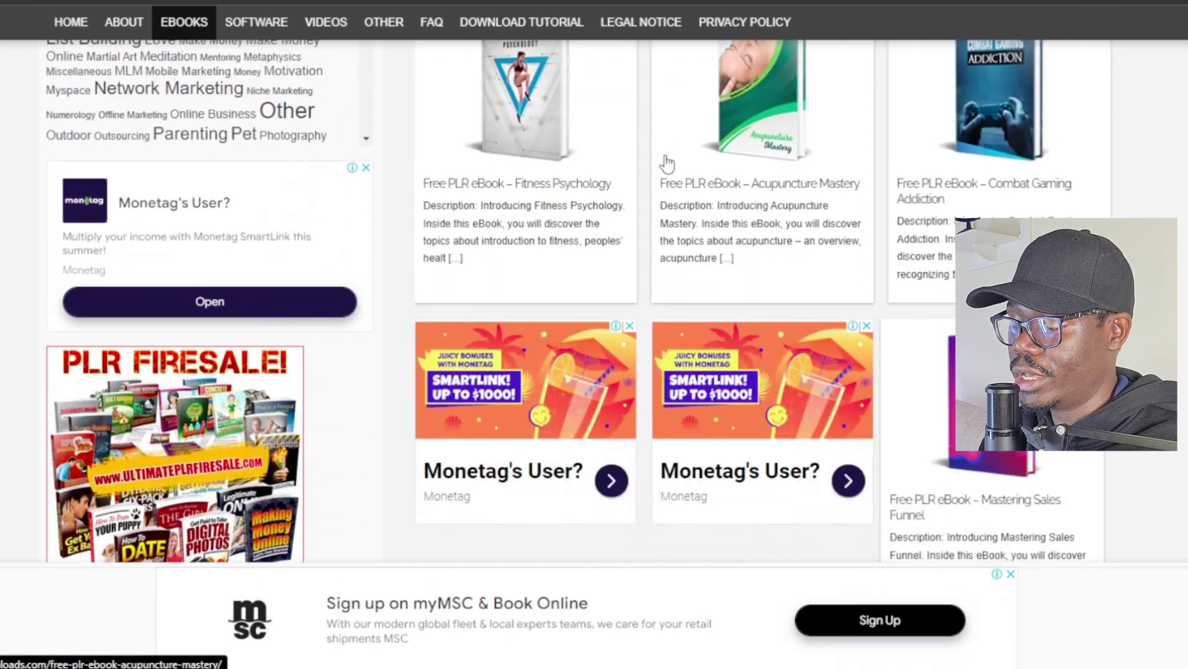
{"action": "scroll", "coordinate": [656, 159], "scroll_direction": "up", "scroll_amount": 12}
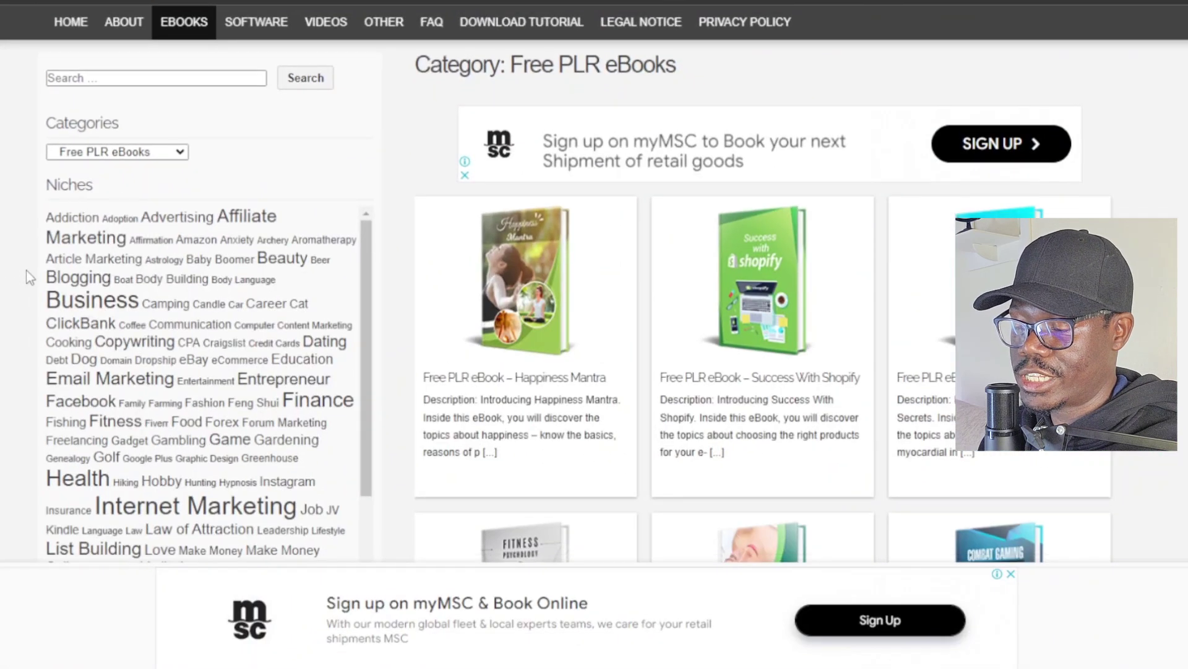
{"action": "scroll", "coordinate": [186, 434], "scroll_direction": "down", "scroll_amount": 2}
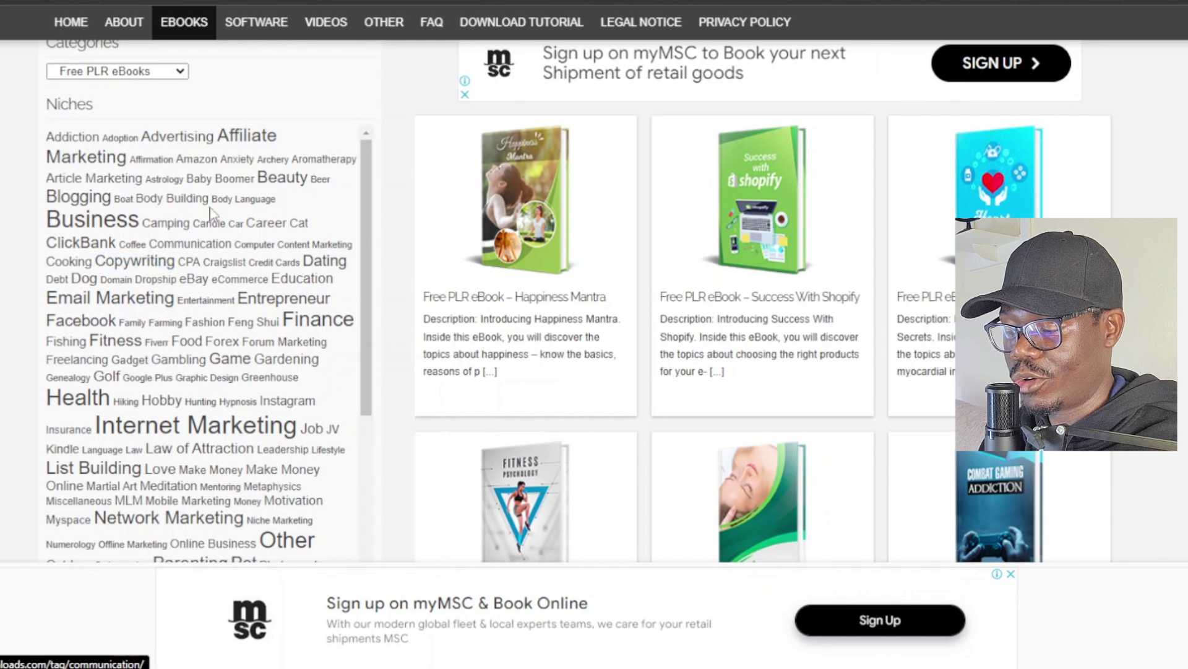
{"action": "scroll", "coordinate": [175, 373], "scroll_direction": "down", "scroll_amount": 3}
{"action": "scroll", "coordinate": [175, 373], "scroll_direction": "down", "scroll_amount": 1}
{"action": "scroll", "coordinate": [185, 378], "scroll_direction": "up", "scroll_amount": 5}
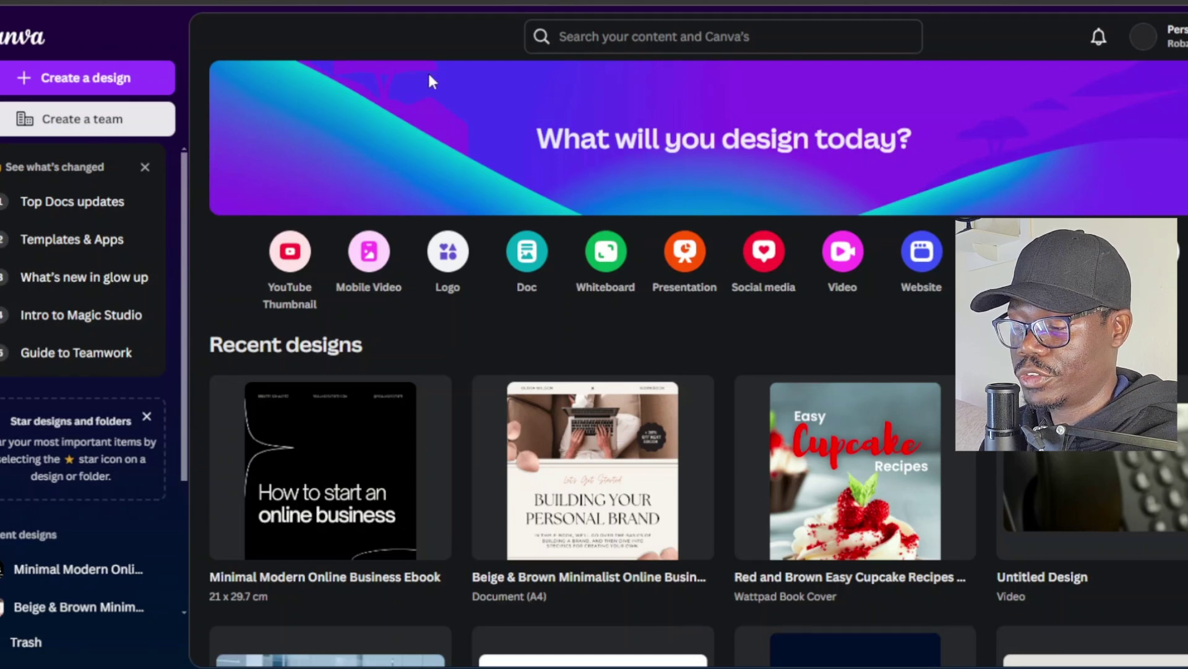
- Switch to Canva and search for "ebook multiple pages" templates
{"action": "left_click", "coordinate": [623, 35]}
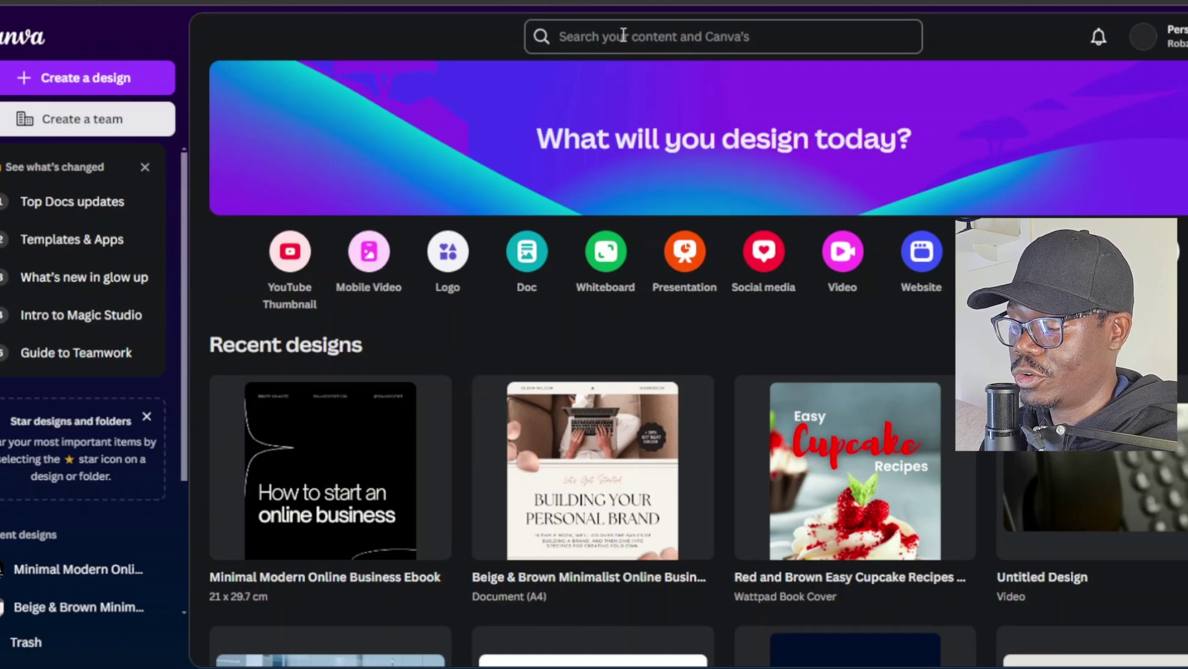
{"action": "type", "text": "ebook"}
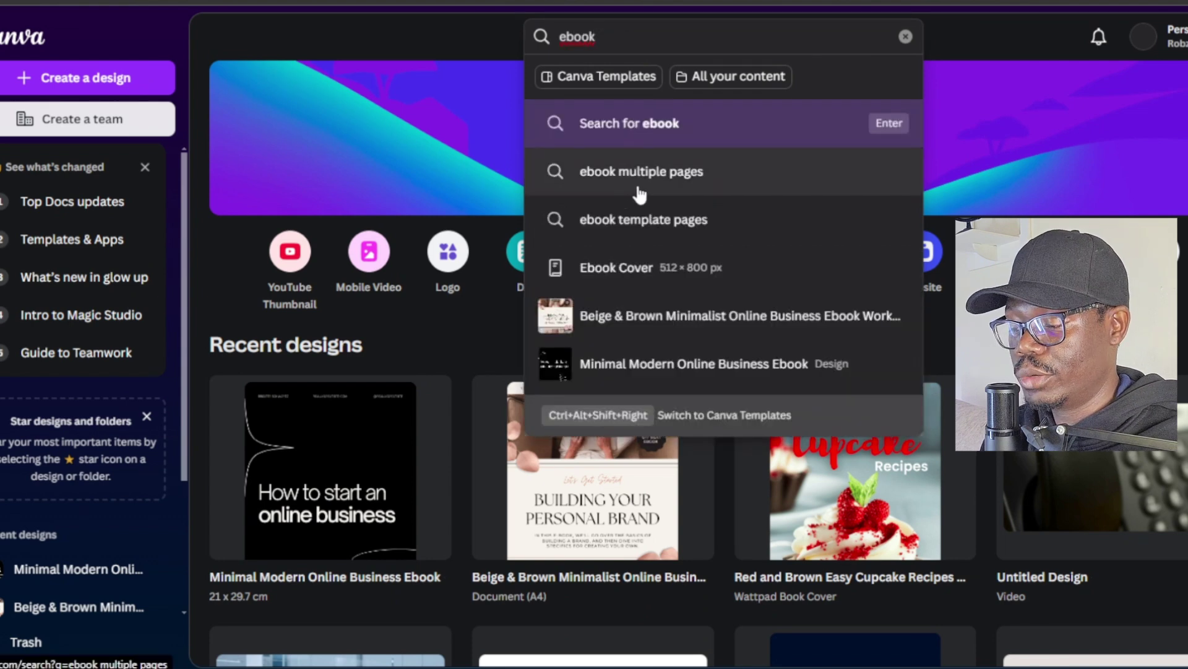
{"action": "left_click", "coordinate": [672, 177]}
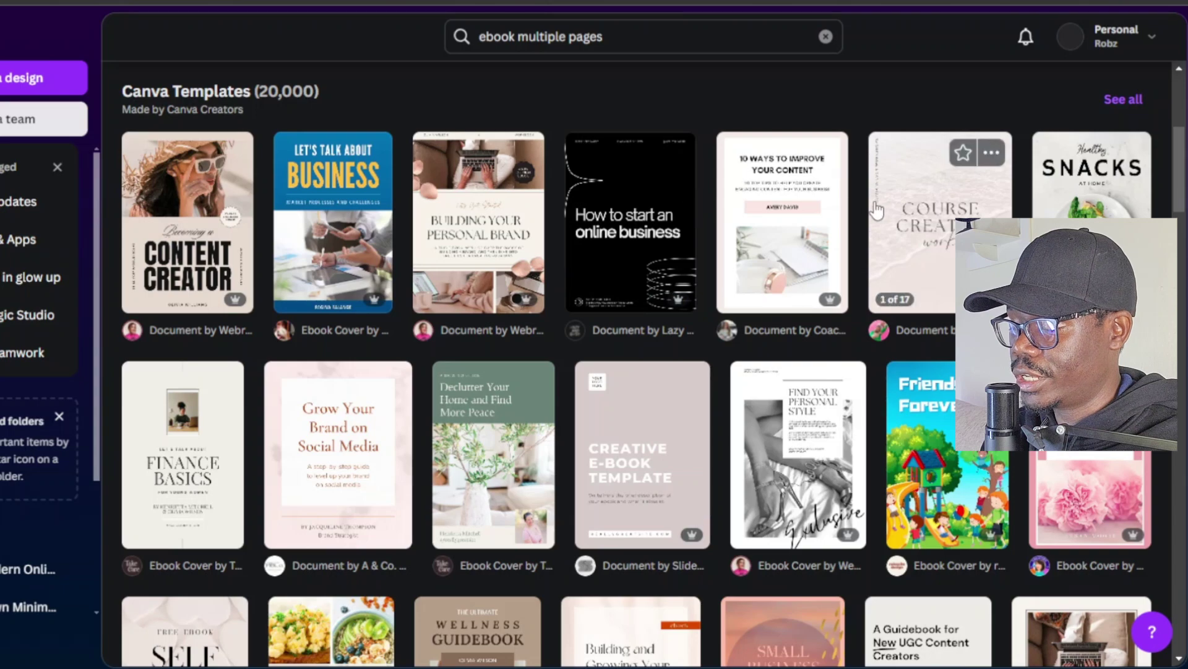
- Browse the multi-page ebook templates and open the black "How to start an online business" template
{"action": "scroll", "coordinate": [867, 272], "scroll_direction": "down", "scroll_amount": 4}
{"action": "scroll", "coordinate": [404, 296], "scroll_direction": "down", "scroll_amount": 3}
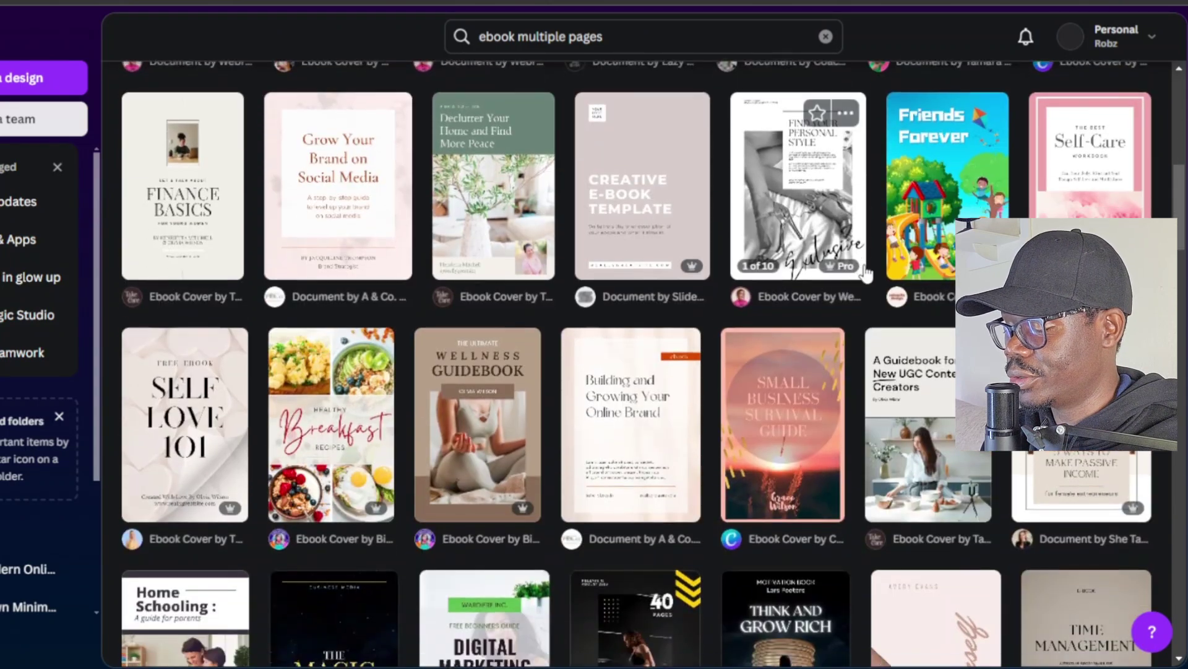
{"action": "scroll", "coordinate": [404, 296], "scroll_direction": "down", "scroll_amount": 5}
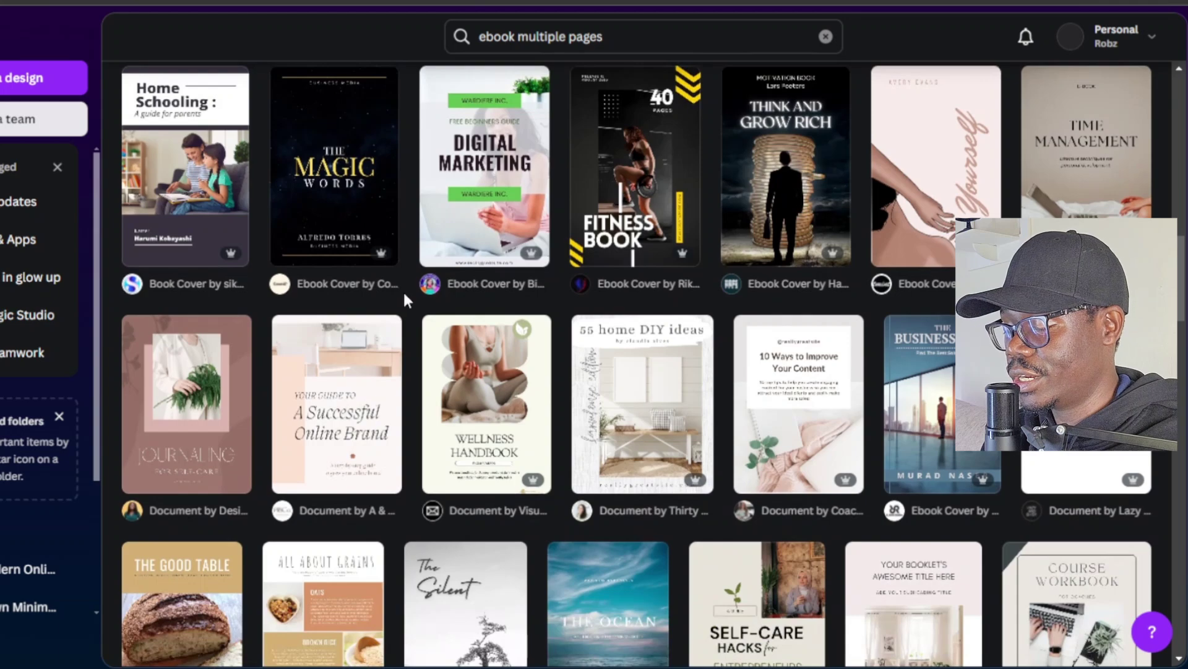
{"action": "scroll", "coordinate": [403, 296], "scroll_direction": "up", "scroll_amount": 4}
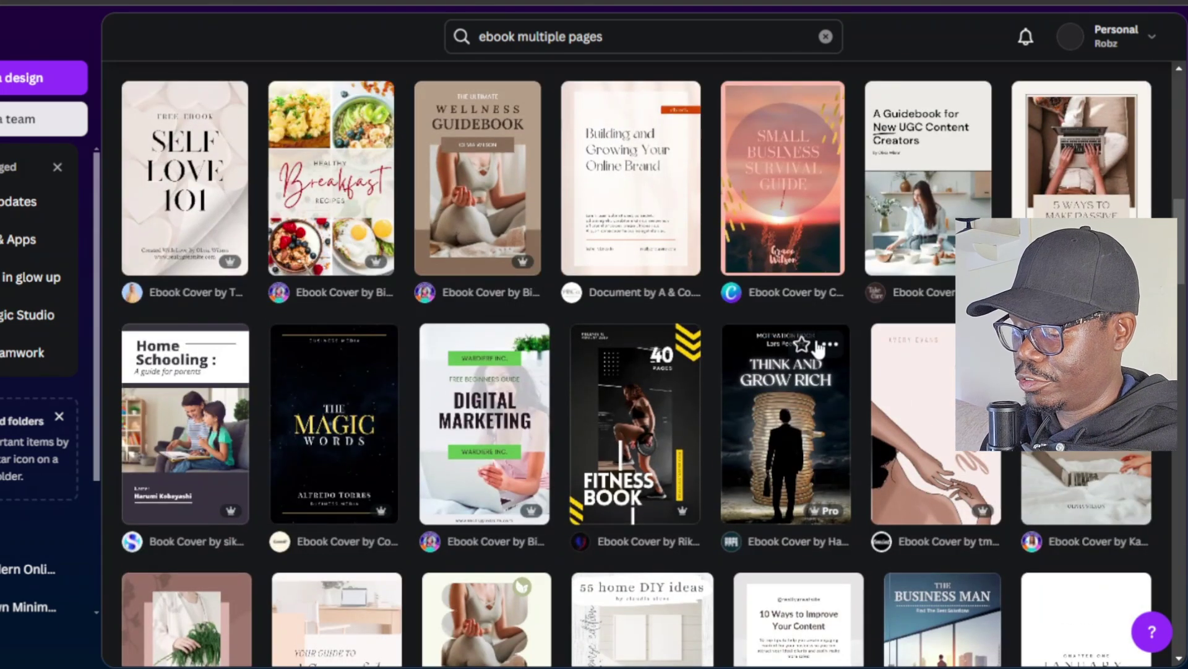
{"action": "scroll", "coordinate": [710, 317], "scroll_direction": "down", "scroll_amount": 4}
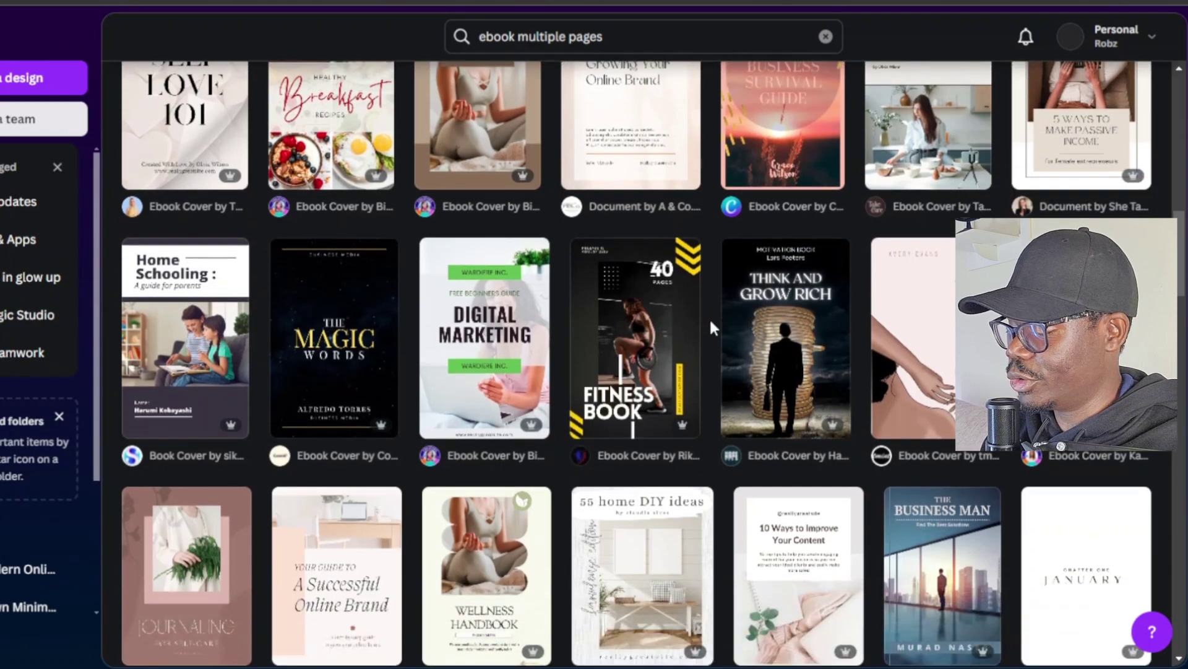
{"action": "scroll", "coordinate": [403, 322], "scroll_direction": "down", "scroll_amount": 5}
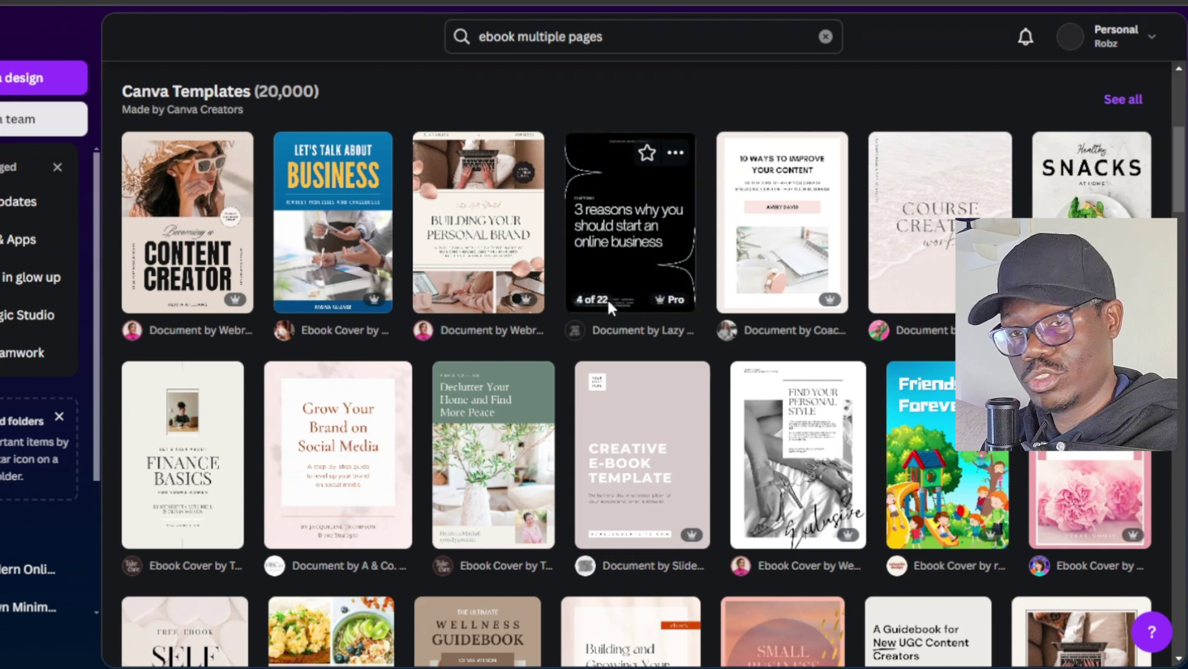
{"action": "left_click", "coordinate": [644, 240]}
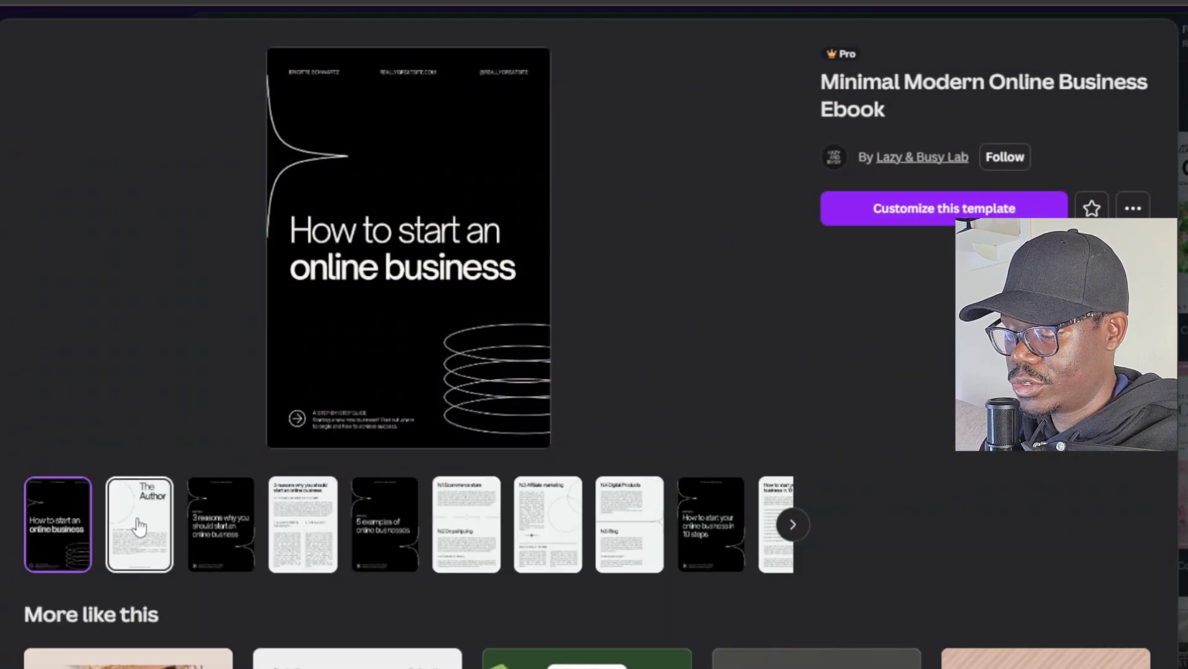
- Preview the template's pages one after another, from the author page through to the page on selling digital products
{"action": "left_click", "coordinate": [141, 524]}
{"action": "left_click", "coordinate": [214, 526]}
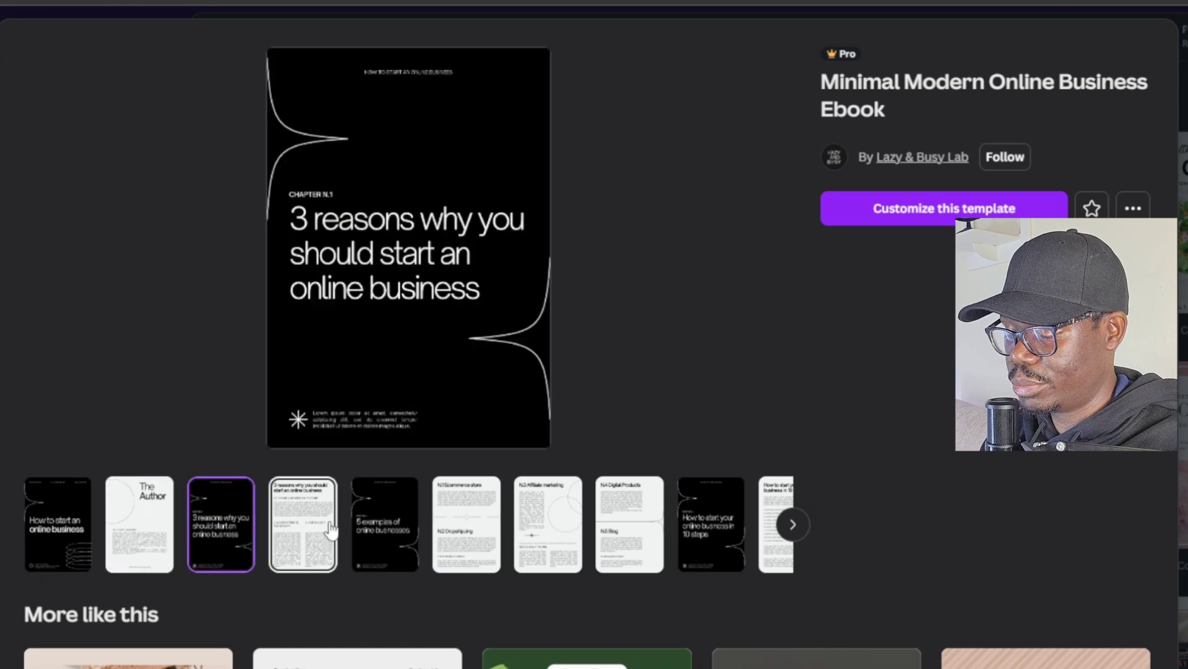
{"action": "left_click", "coordinate": [305, 523]}
{"action": "left_click", "coordinate": [385, 526]}
{"action": "left_click", "coordinate": [466, 525]}
{"action": "left_click", "coordinate": [548, 525]}
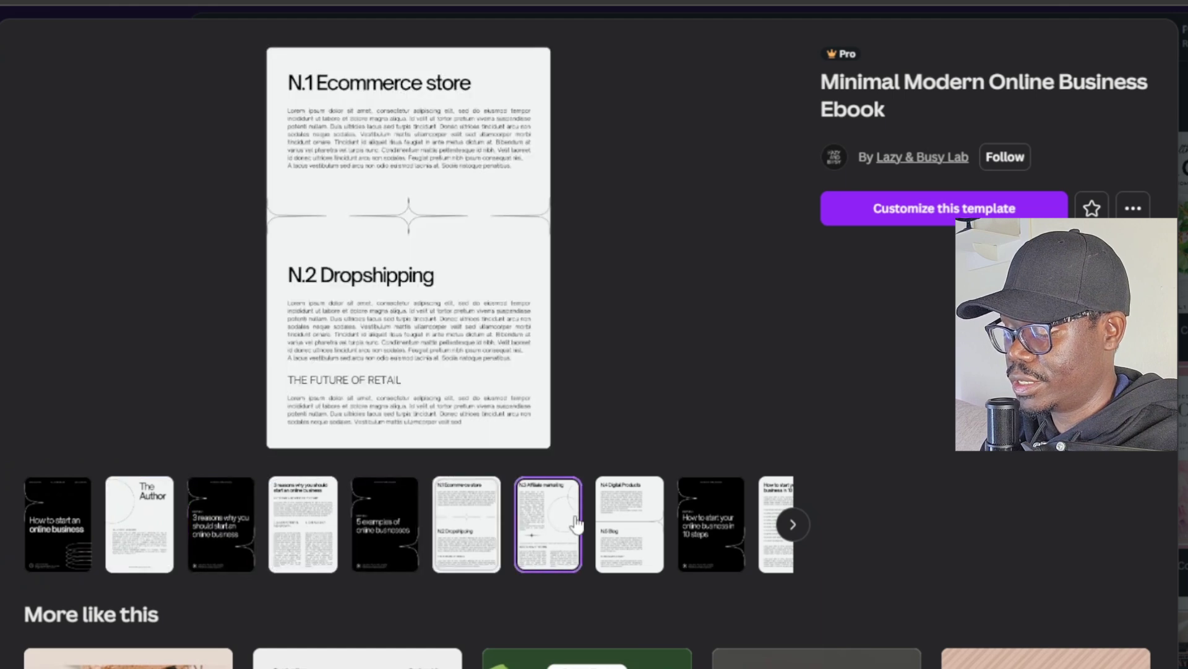
{"action": "left_click", "coordinate": [629, 525]}
{"action": "left_click", "coordinate": [720, 525]}
{"action": "left_click", "coordinate": [793, 524]}
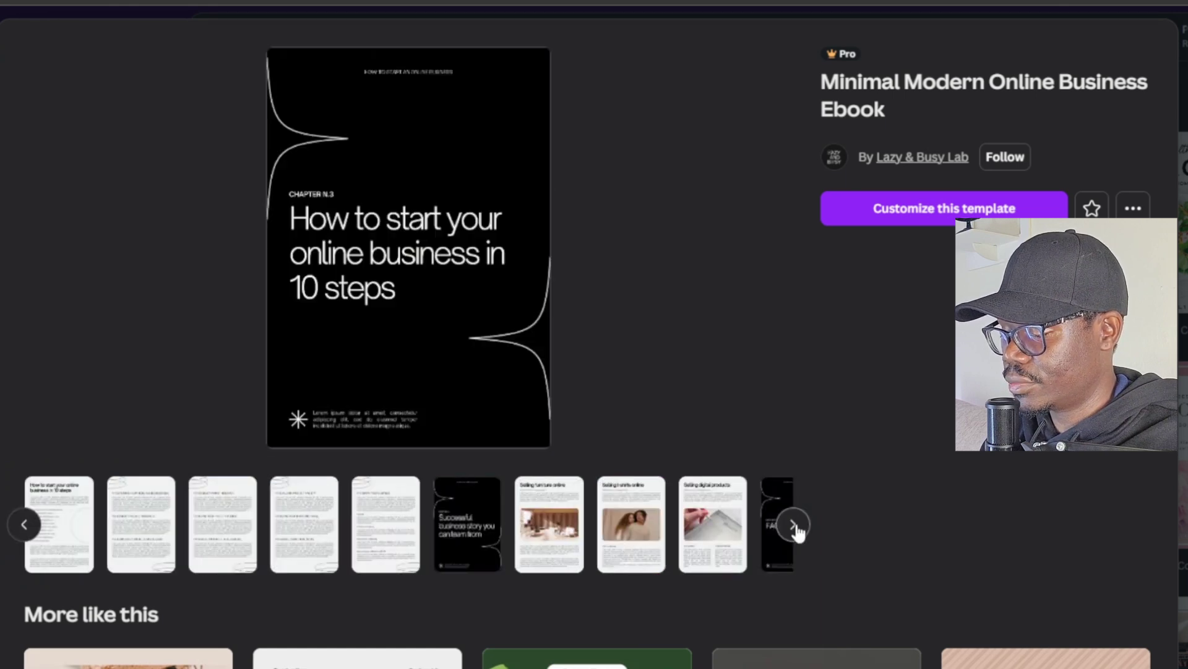
{"action": "left_click", "coordinate": [548, 525]}
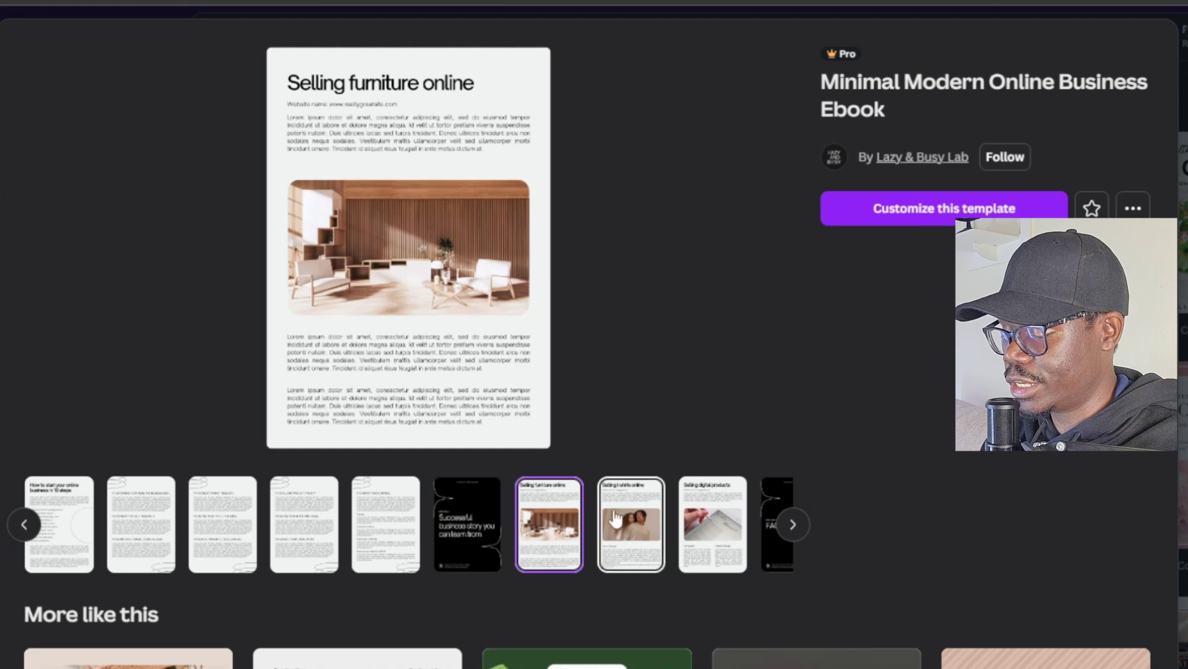
{"action": "left_click", "coordinate": [630, 525]}
{"action": "left_click", "coordinate": [714, 520]}
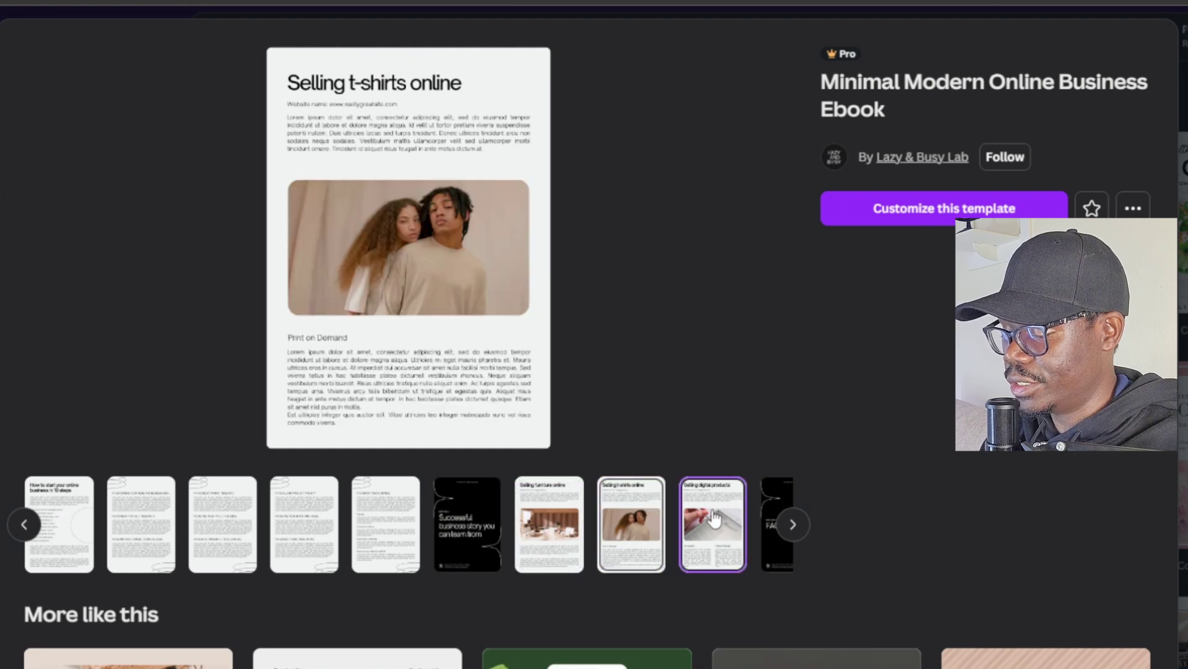
- Open the Minimal Modern Online Business Ebook template for customizing and look over its first few pages
{"action": "left_click", "coordinate": [949, 209]}
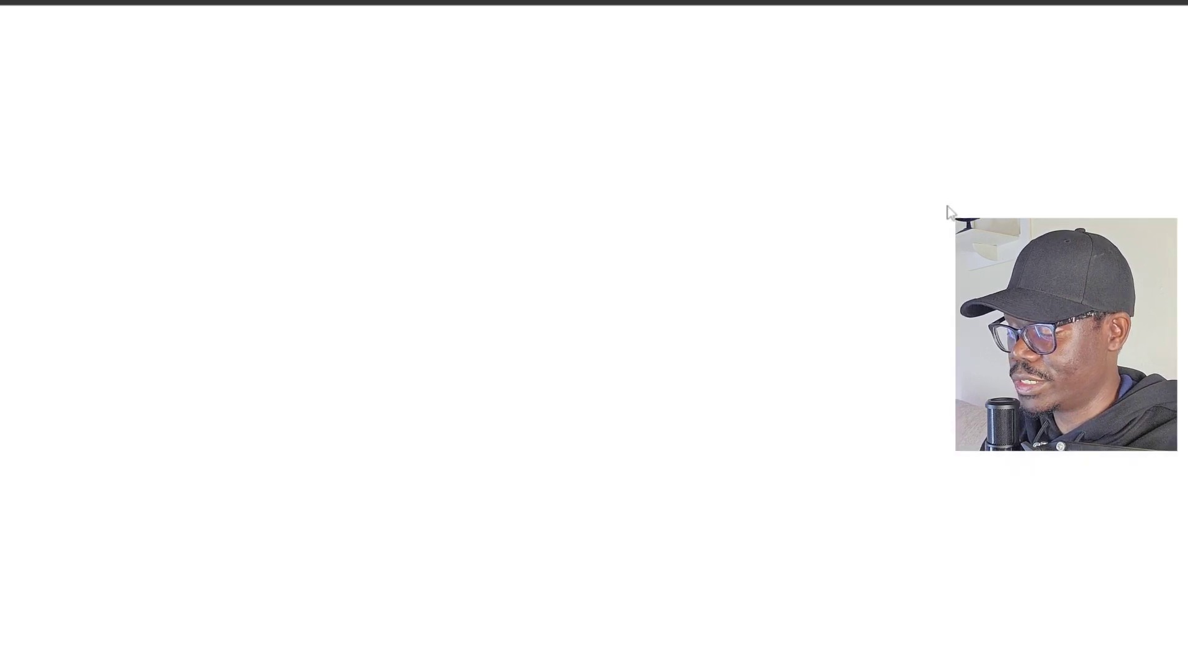
{"action": "scroll", "coordinate": [647, 300], "scroll_direction": "down", "scroll_amount": 6}
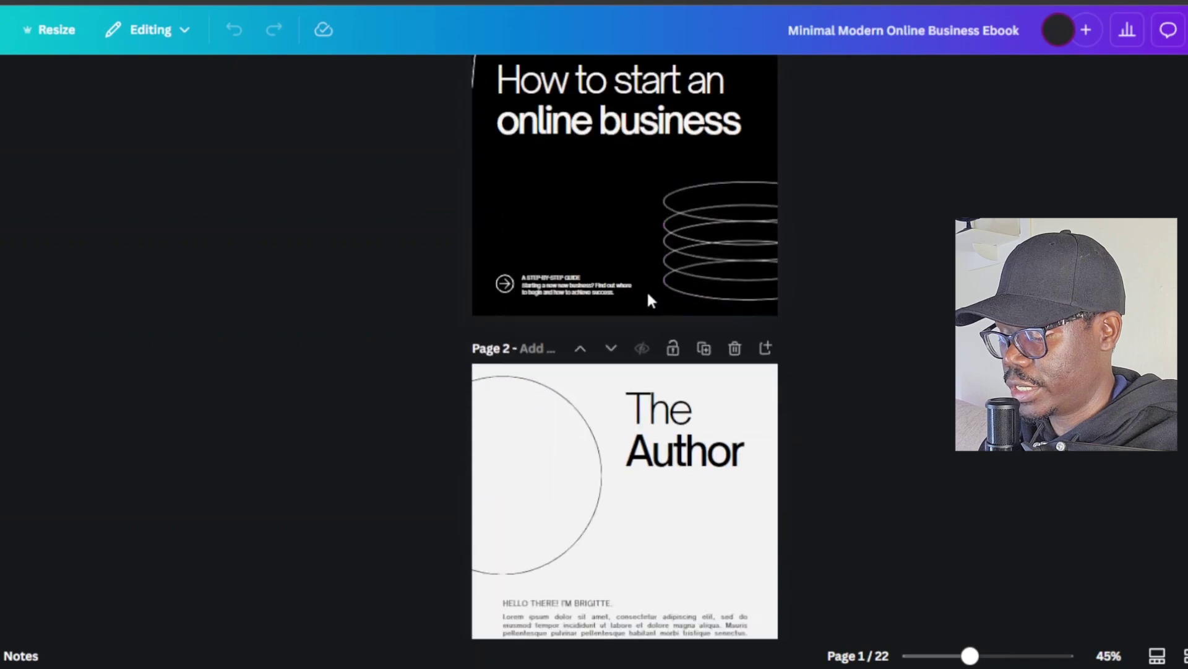
{"action": "scroll", "coordinate": [661, 330], "scroll_direction": "down", "scroll_amount": 15}
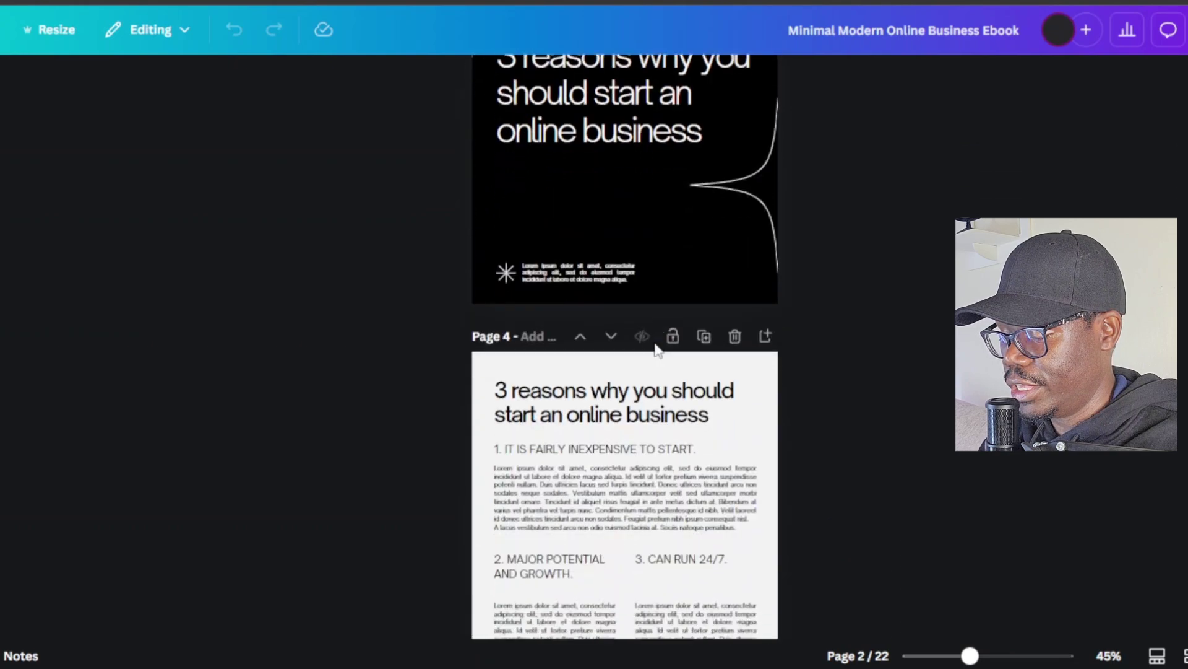
{"action": "scroll", "coordinate": [656, 349], "scroll_direction": "up", "scroll_amount": 20}
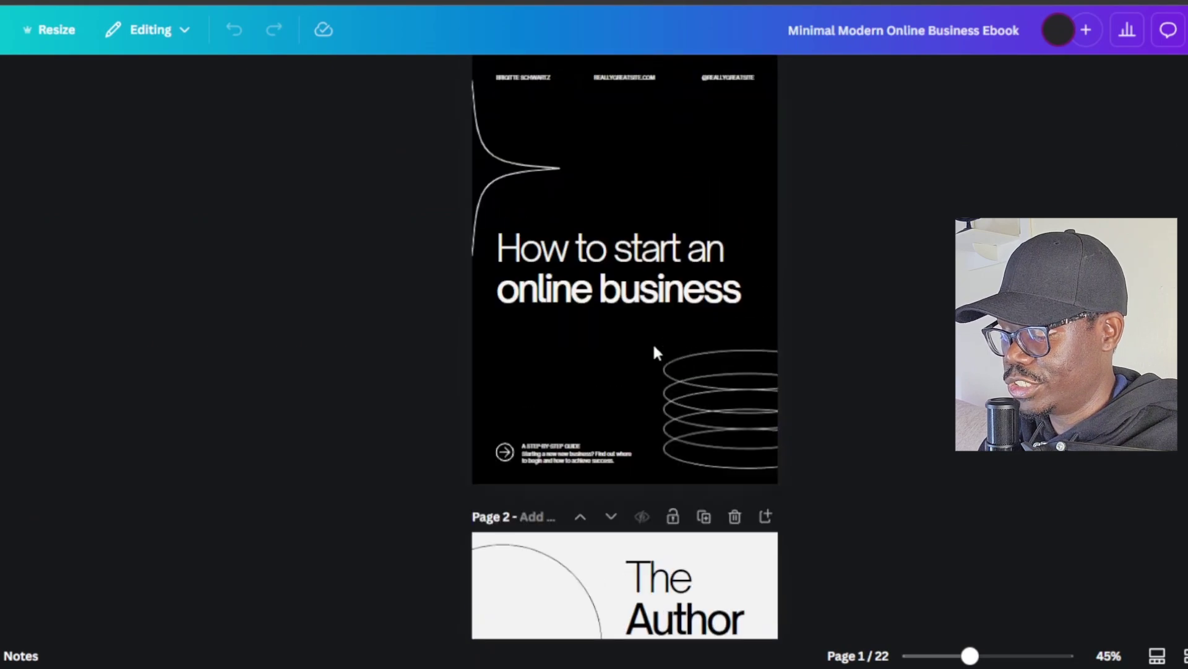
{"action": "scroll", "coordinate": [656, 350], "scroll_direction": "down", "scroll_amount": 3}
{"action": "scroll", "coordinate": [655, 350], "scroll_direction": "up", "scroll_amount": 3}
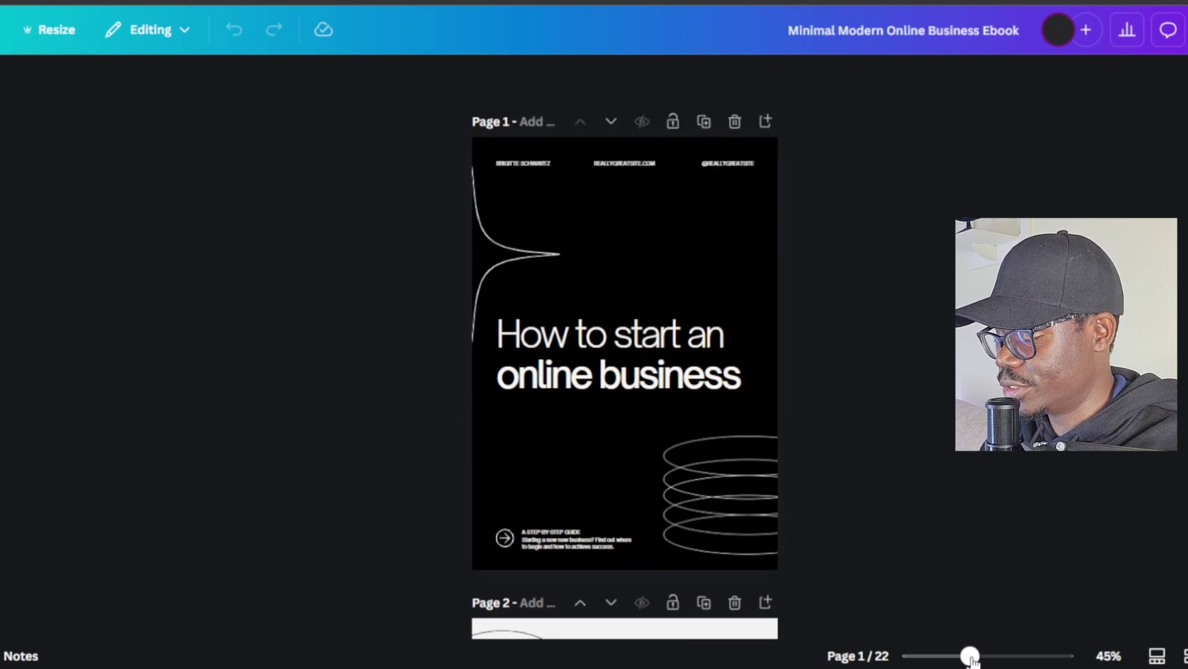
{"action": "left_click_drag", "start_coordinate": [971, 658], "coordinate": [983, 656]}
{"action": "scroll", "coordinate": [681, 469], "scroll_direction": "up", "scroll_amount": 3}
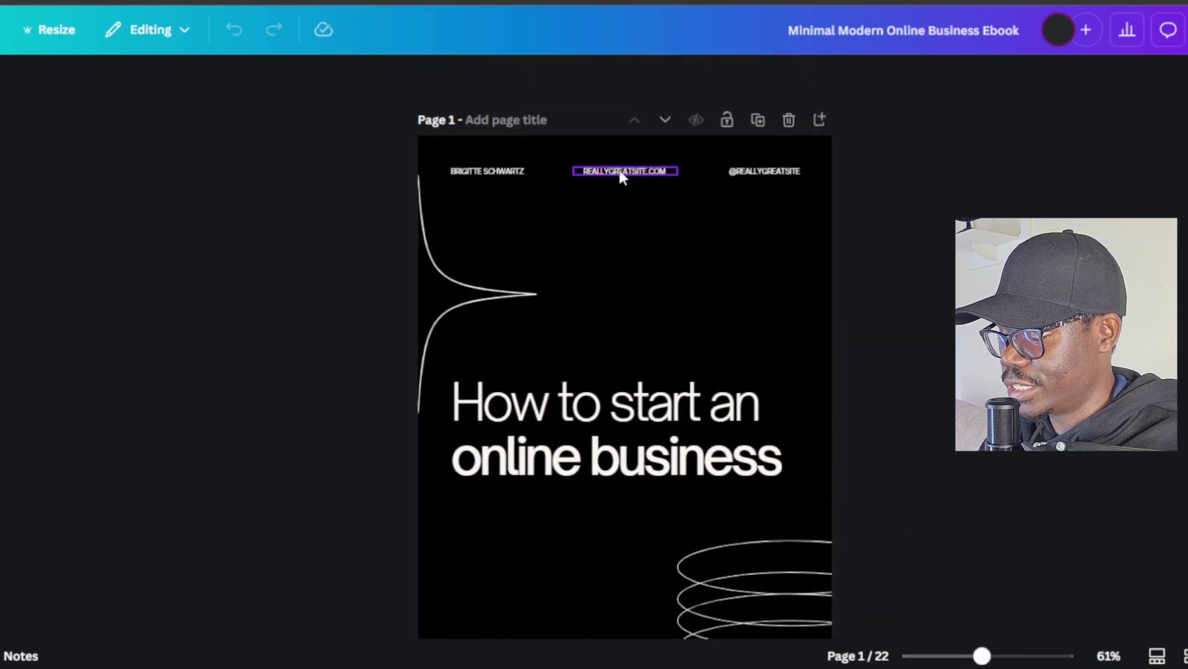
{"action": "left_click", "coordinate": [493, 171]}
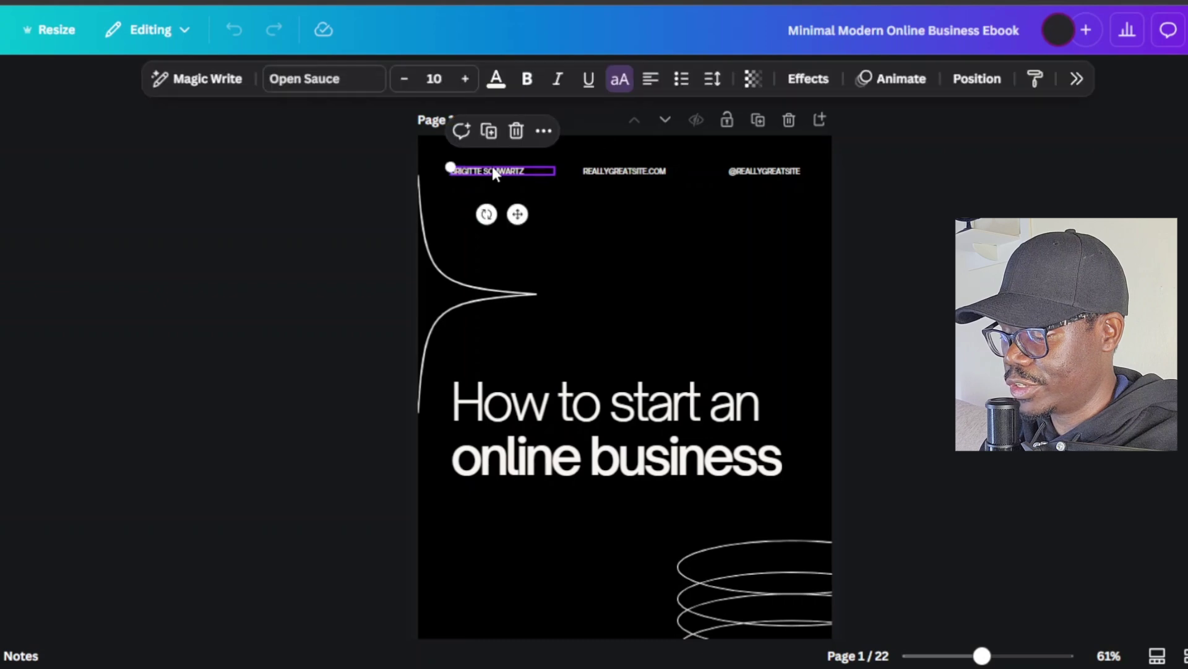
{"action": "left_click", "coordinate": [518, 130]}
{"action": "left_click", "coordinate": [631, 172]}
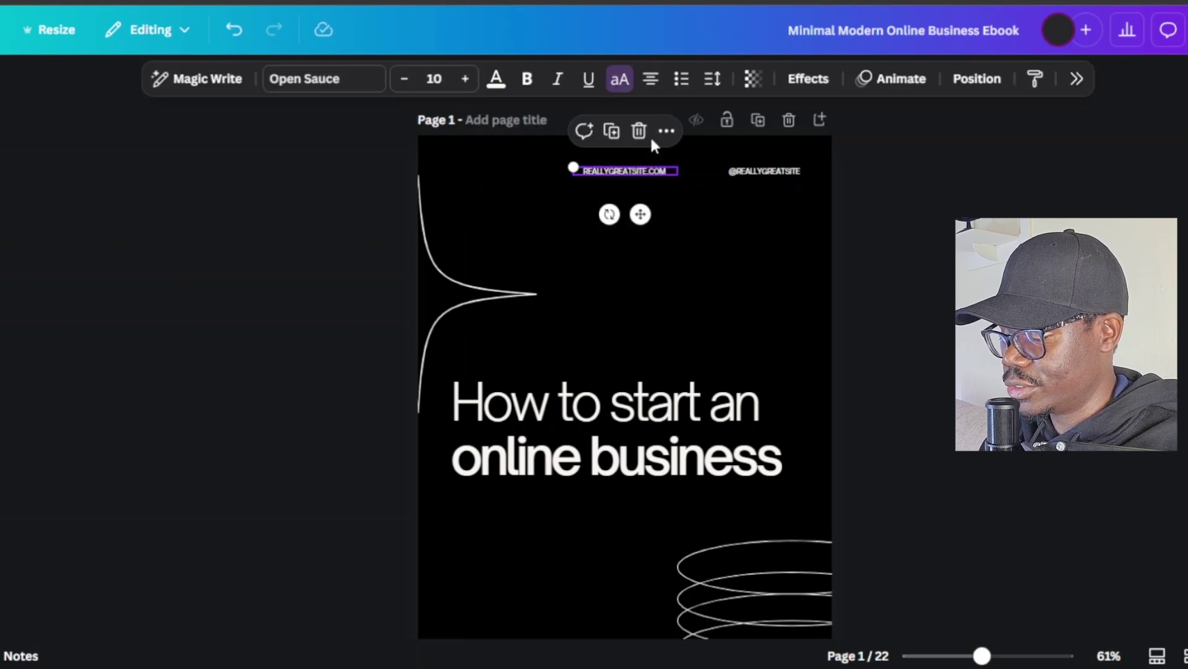
{"action": "left_click", "coordinate": [771, 173]}
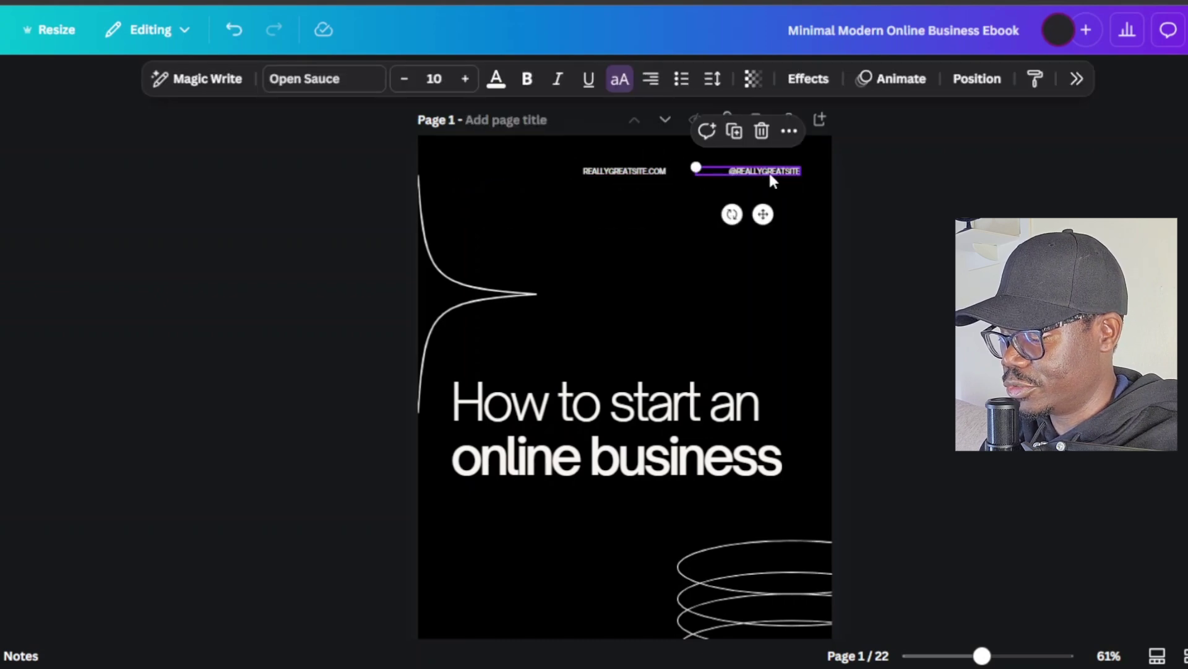
{"action": "left_click", "coordinate": [762, 129]}
- Enlarge the cover's website address text to size 16.8 and center it horizontally near the page's upper edge
{"action": "left_click", "coordinate": [650, 176]}
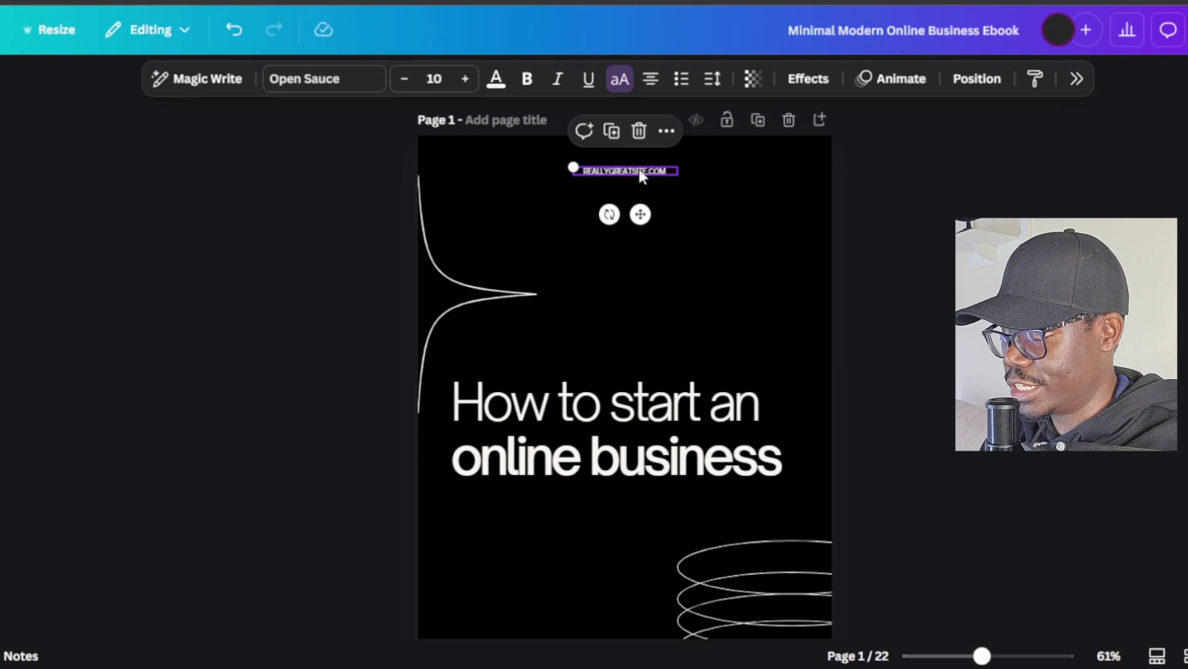
{"action": "left_click_drag", "start_coordinate": [572, 167], "coordinate": [502, 162]}
{"action": "left_click_drag", "start_coordinate": [606, 214], "coordinate": [640, 222]}
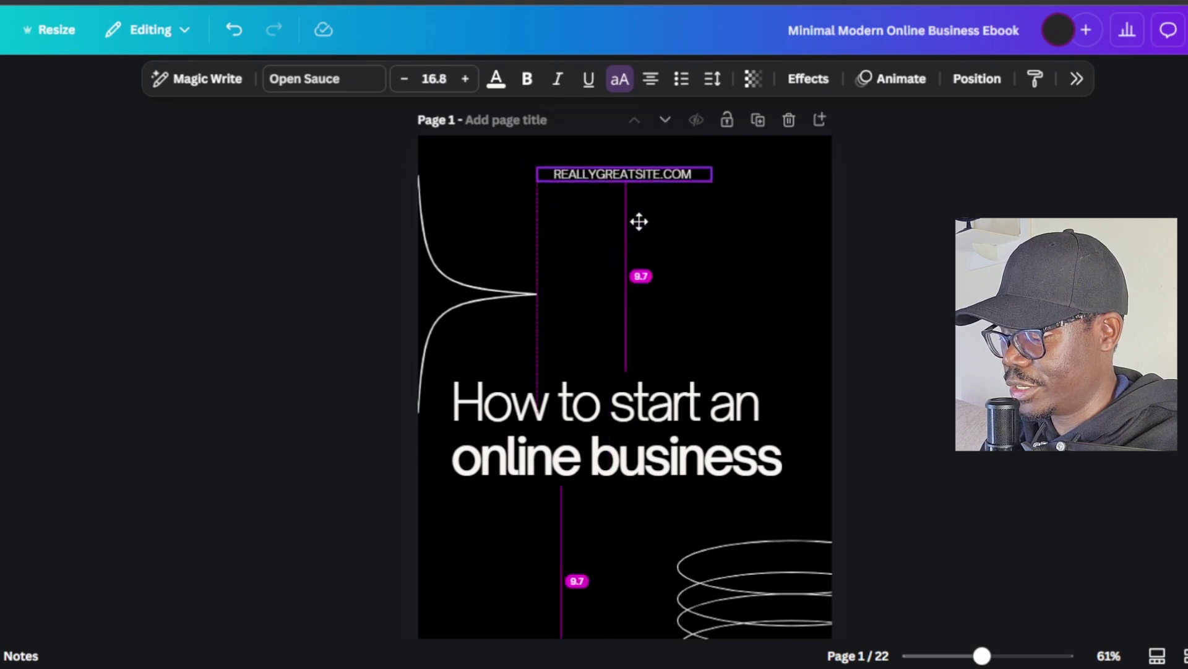
- Replace the placeholder website address on the cover with the creator's own .COM domain
{"action": "double_click", "coordinate": [554, 173]}
{"action": "type", "text": "ROBERTOKELI"}
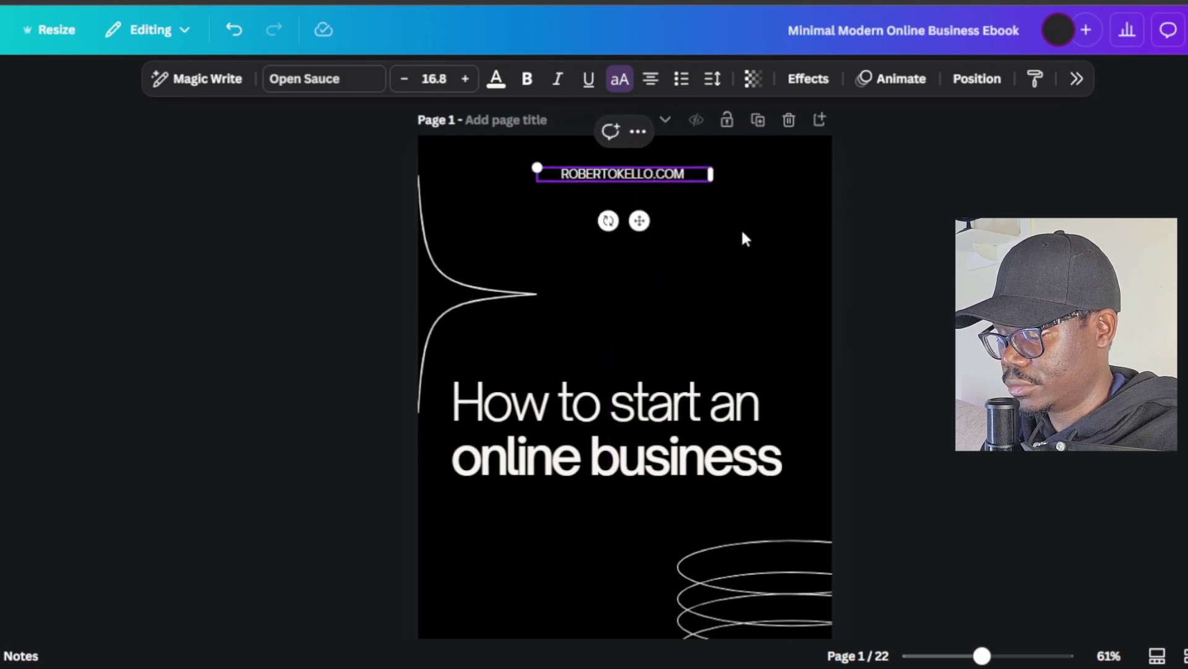
{"action": "scroll", "coordinate": [741, 227], "scroll_direction": "down", "scroll_amount": 3}
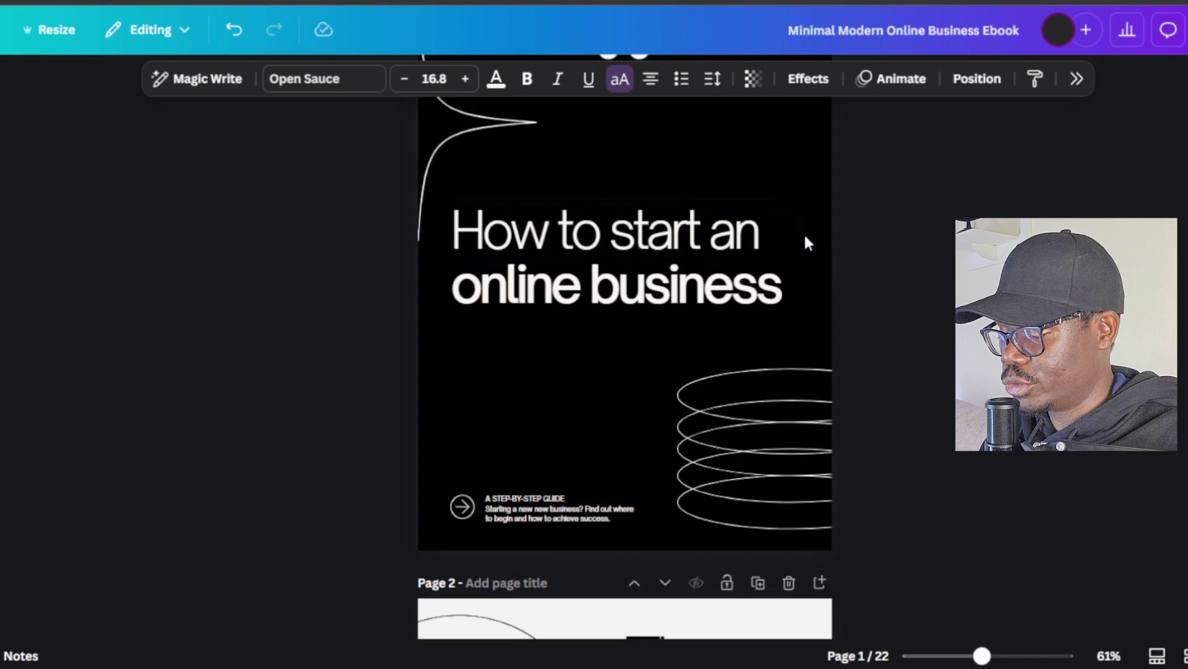
- Replace the heading "The Author" on page 2 with the author's first name on one line and surname below
{"action": "scroll", "coordinate": [623, 277], "scroll_direction": "down", "scroll_amount": 4}
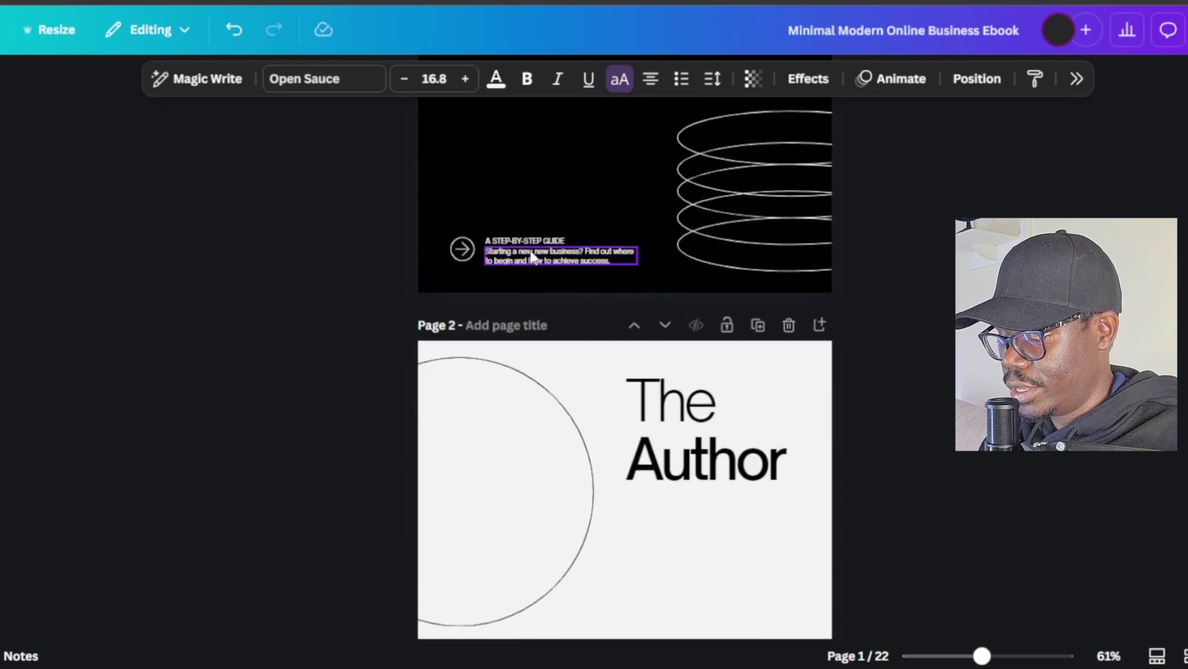
{"action": "scroll", "coordinate": [626, 336], "scroll_direction": "down", "scroll_amount": 3}
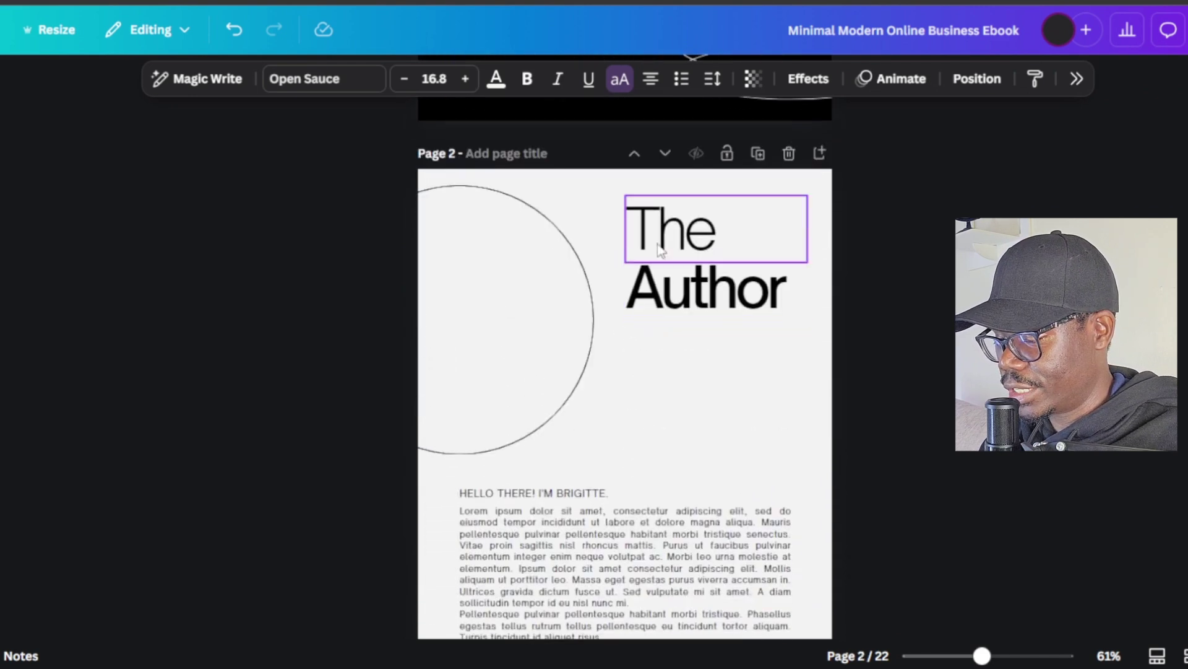
{"action": "double_click", "coordinate": [696, 234]}
{"action": "type", "text": "Robert"}
{"action": "double_click", "coordinate": [705, 288]}
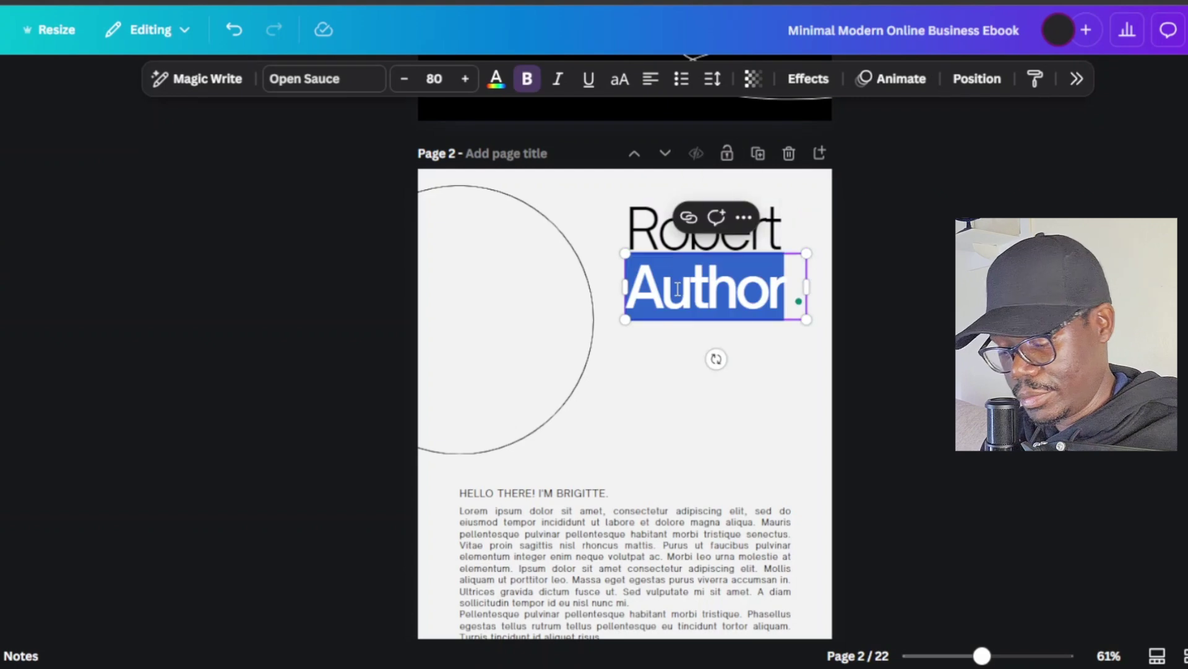
{"action": "type", "text": "Okello"}
- Replace the placeholder name in page 2's "HELLO THERE!" greeting with the author's first name
{"action": "scroll", "coordinate": [580, 514], "scroll_direction": "down", "scroll_amount": 5}
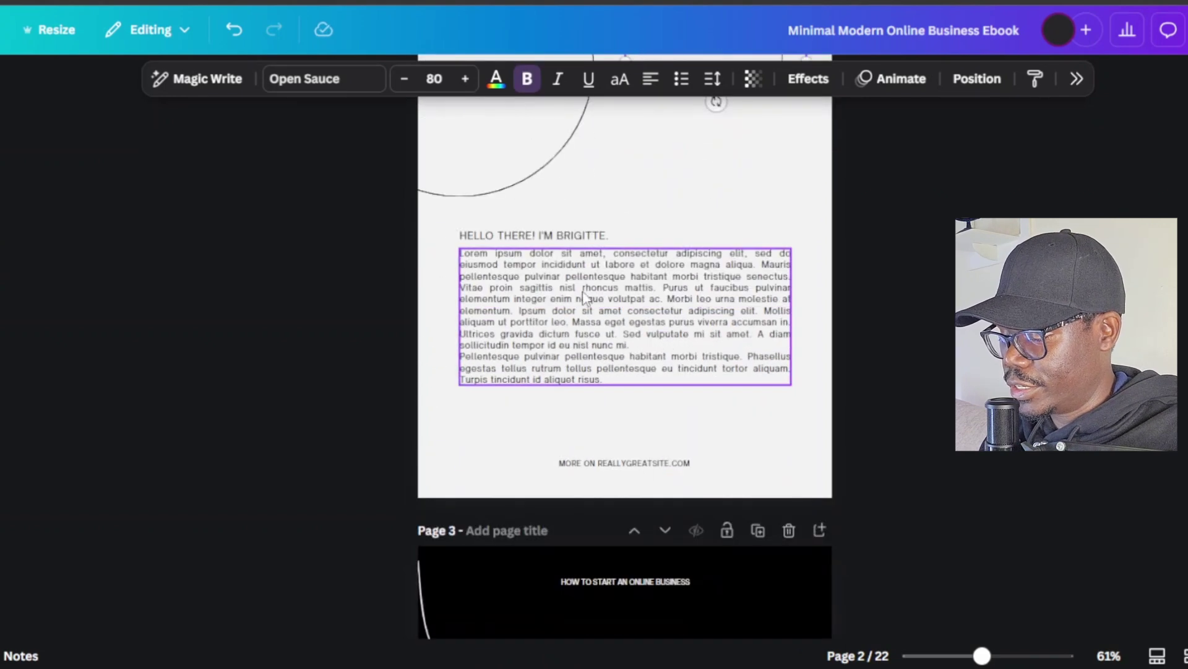
{"action": "scroll", "coordinate": [588, 301], "scroll_direction": "down", "scroll_amount": 2}
{"action": "scroll", "coordinate": [588, 301], "scroll_direction": "up", "scroll_amount": 2}
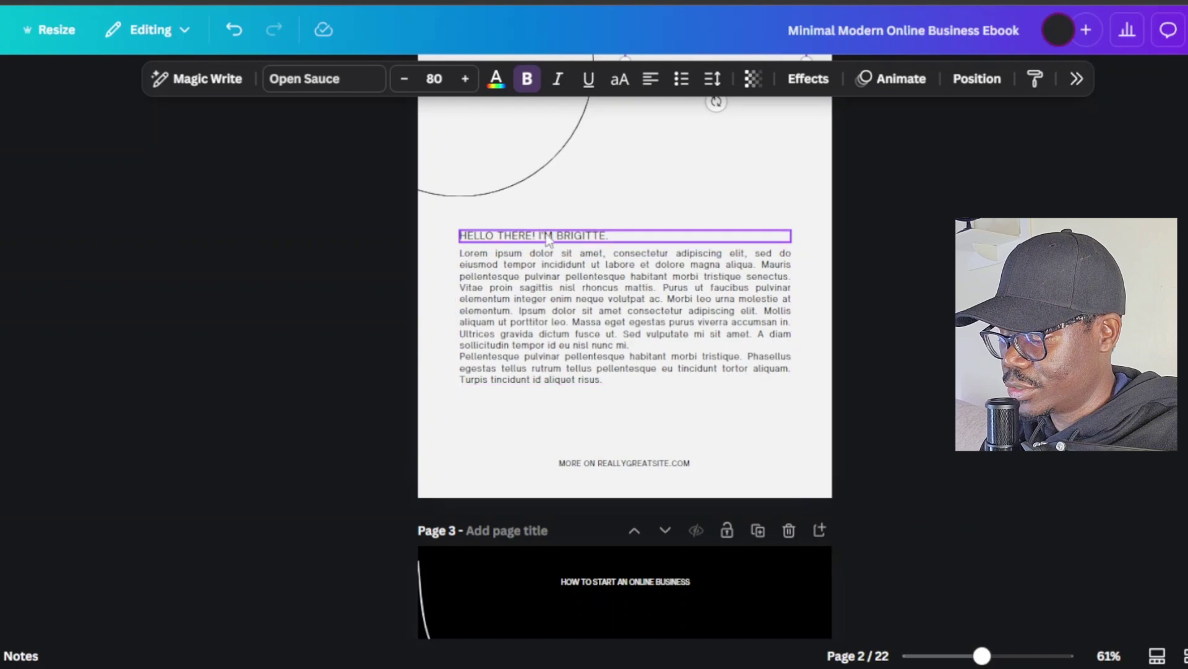
{"action": "left_click", "coordinate": [584, 241]}
{"action": "left_click", "coordinate": [579, 238]}
{"action": "left_click", "coordinate": [571, 238]}
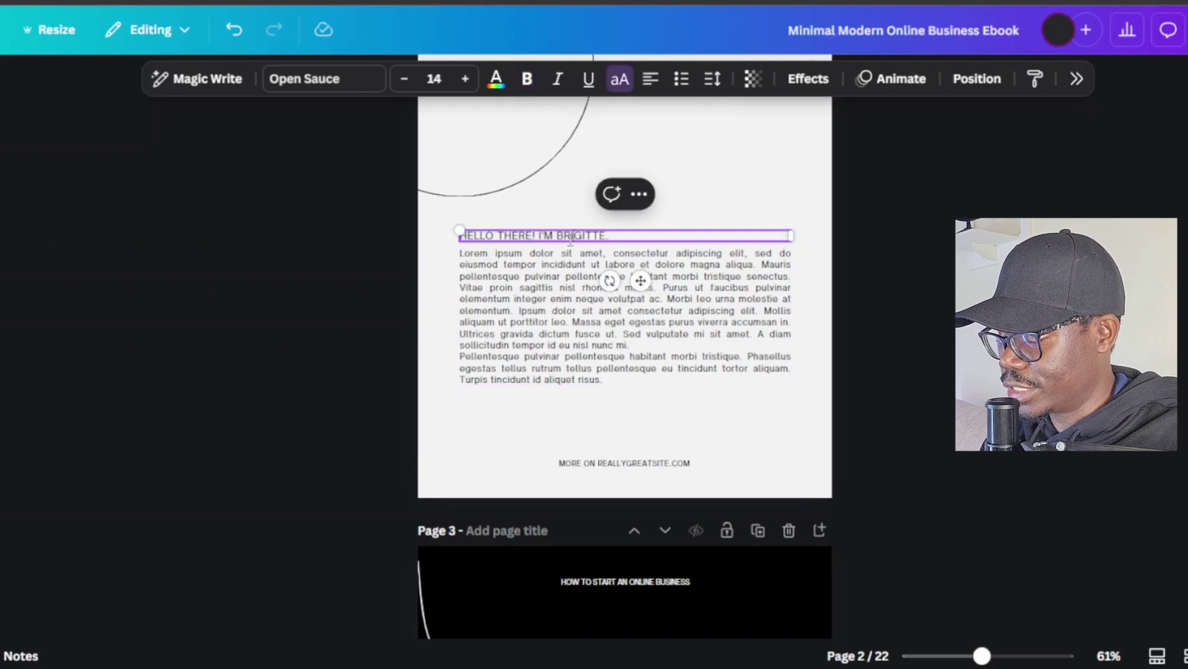
{"action": "type", "text": "ROBE"}
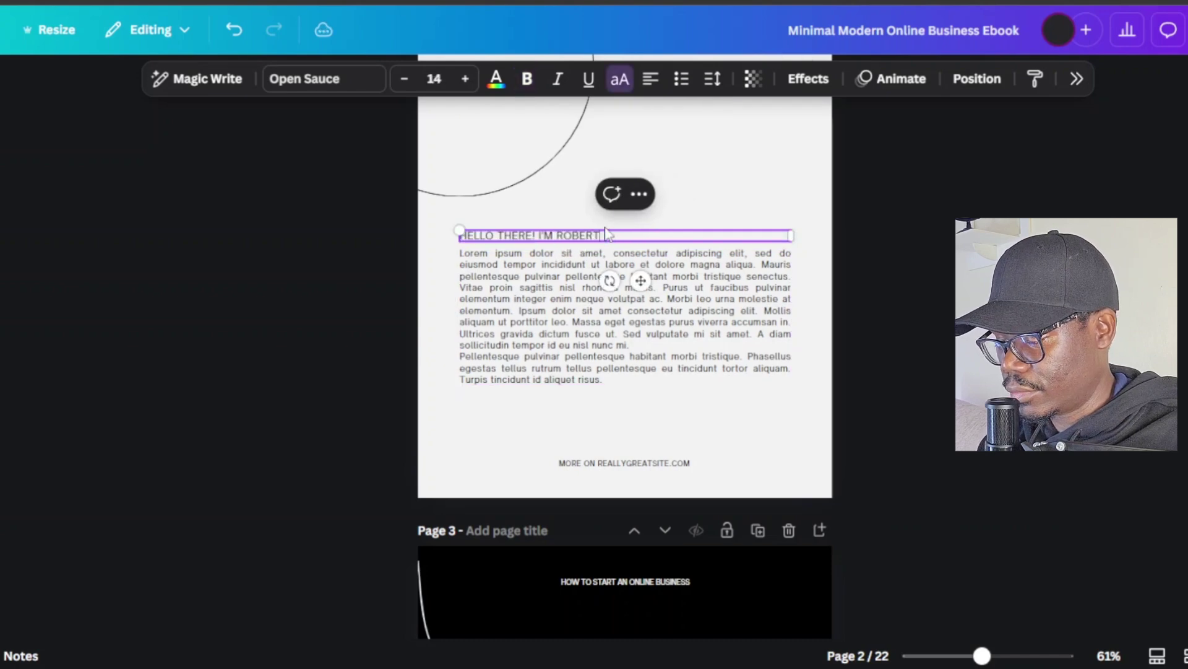
{"action": "left_click", "coordinate": [647, 266]}
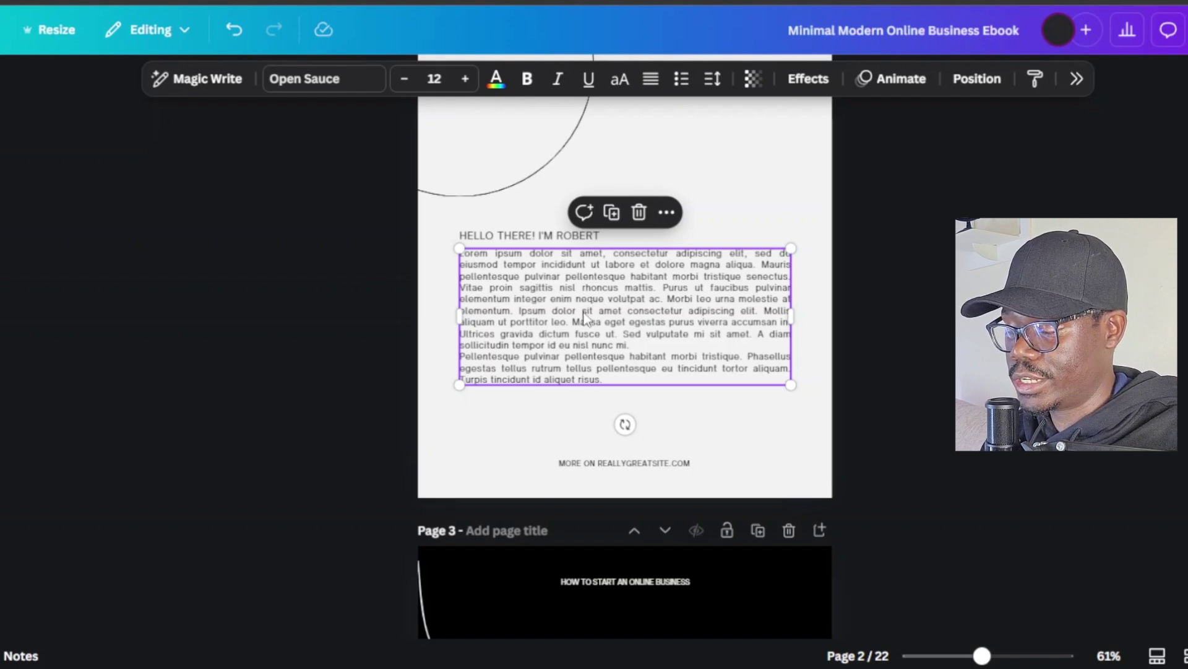
- Look through the ebook's chapter covers and content pages from the cover to page 10, and return to the cover
{"action": "scroll", "coordinate": [587, 319], "scroll_direction": "up", "scroll_amount": 10}
{"action": "scroll", "coordinate": [603, 297], "scroll_direction": "down", "scroll_amount": 3}
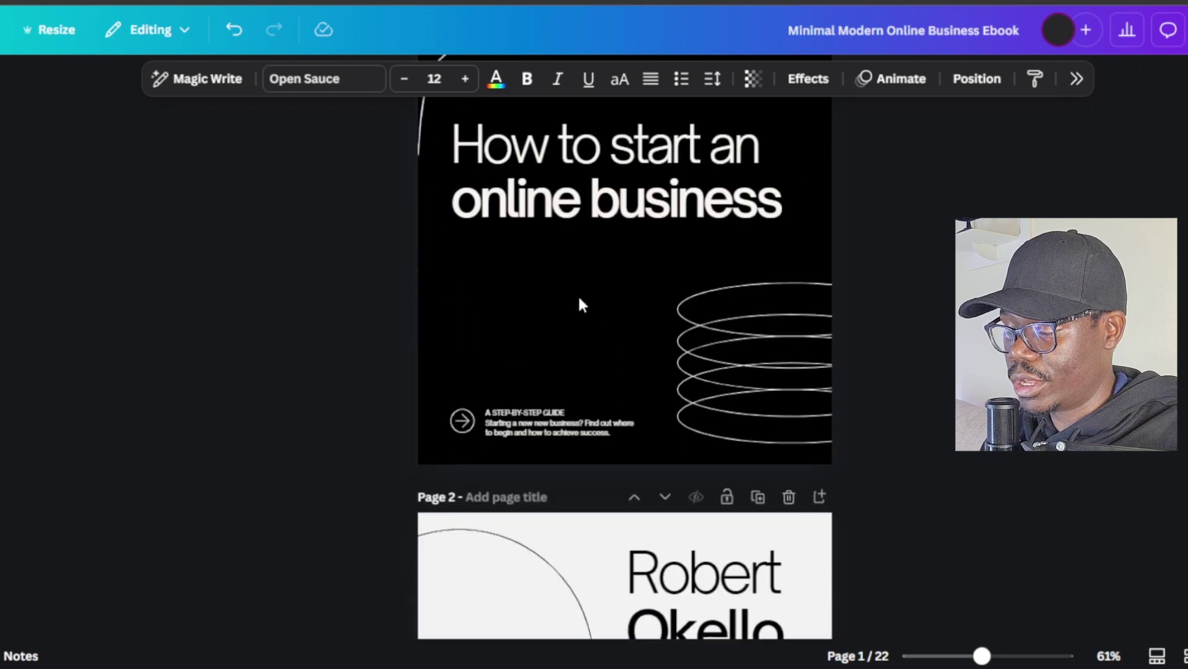
{"action": "scroll", "coordinate": [629, 409], "scroll_direction": "down", "scroll_amount": 15}
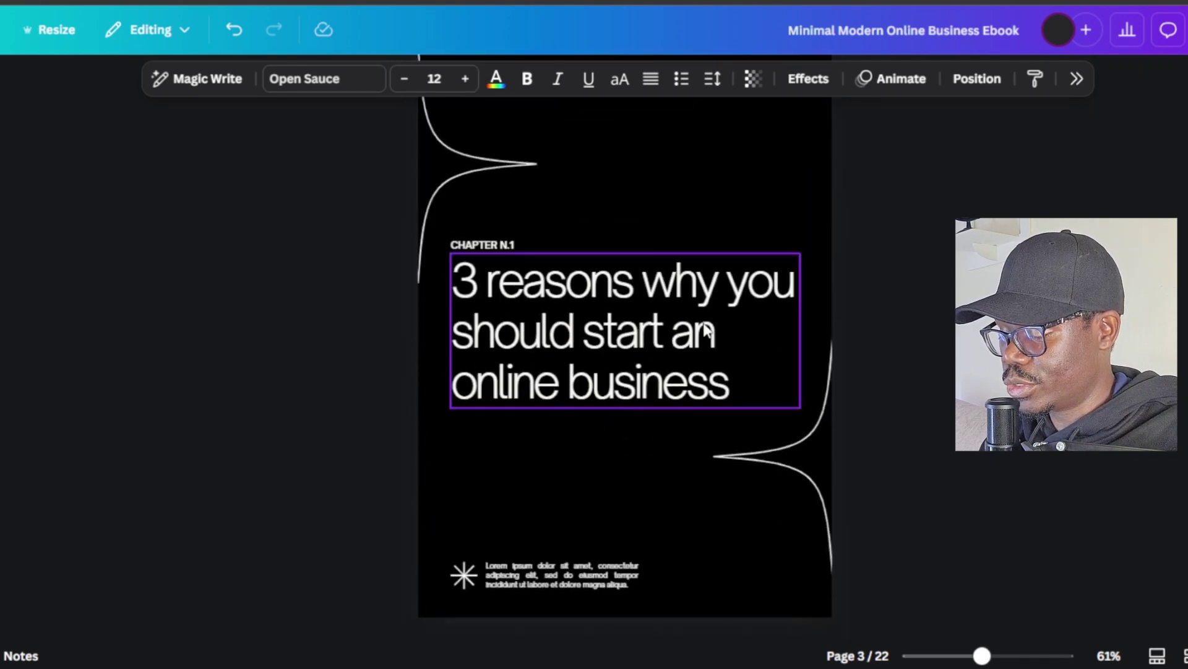
{"action": "scroll", "coordinate": [690, 324], "scroll_direction": "down", "scroll_amount": 5}
{"action": "scroll", "coordinate": [663, 335], "scroll_direction": "down", "scroll_amount": 3}
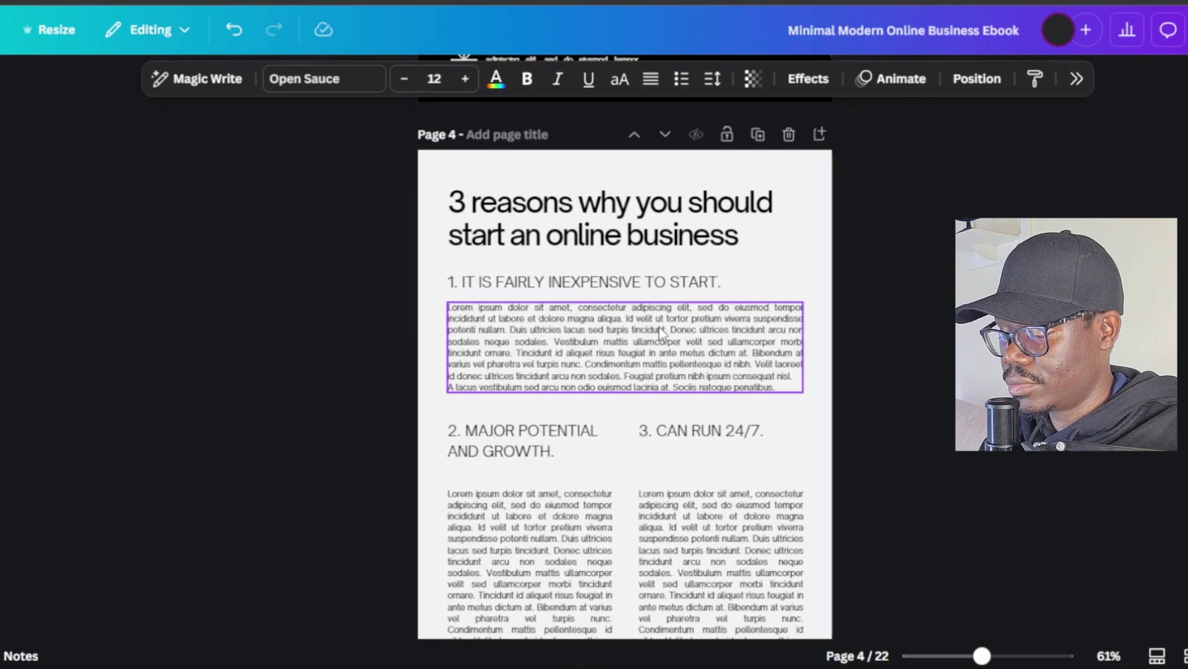
{"action": "scroll", "coordinate": [661, 332], "scroll_direction": "down", "scroll_amount": 15}
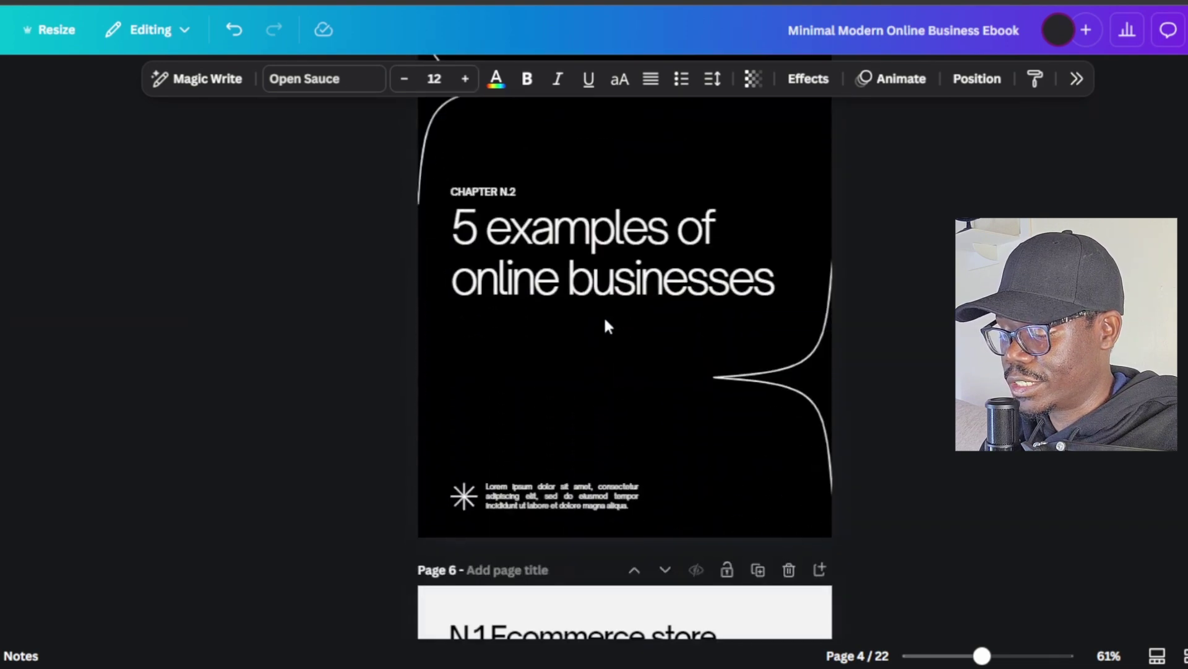
{"action": "scroll", "coordinate": [606, 321], "scroll_direction": "down", "scroll_amount": 15}
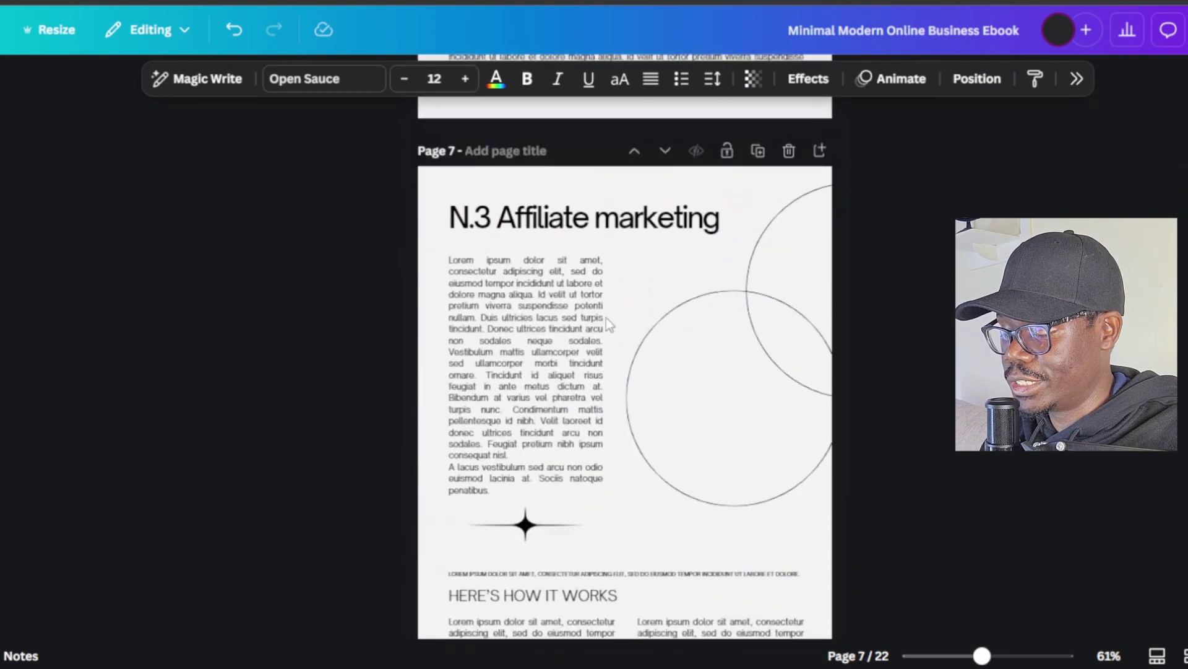
{"action": "scroll", "coordinate": [607, 321], "scroll_direction": "down", "scroll_amount": 15}
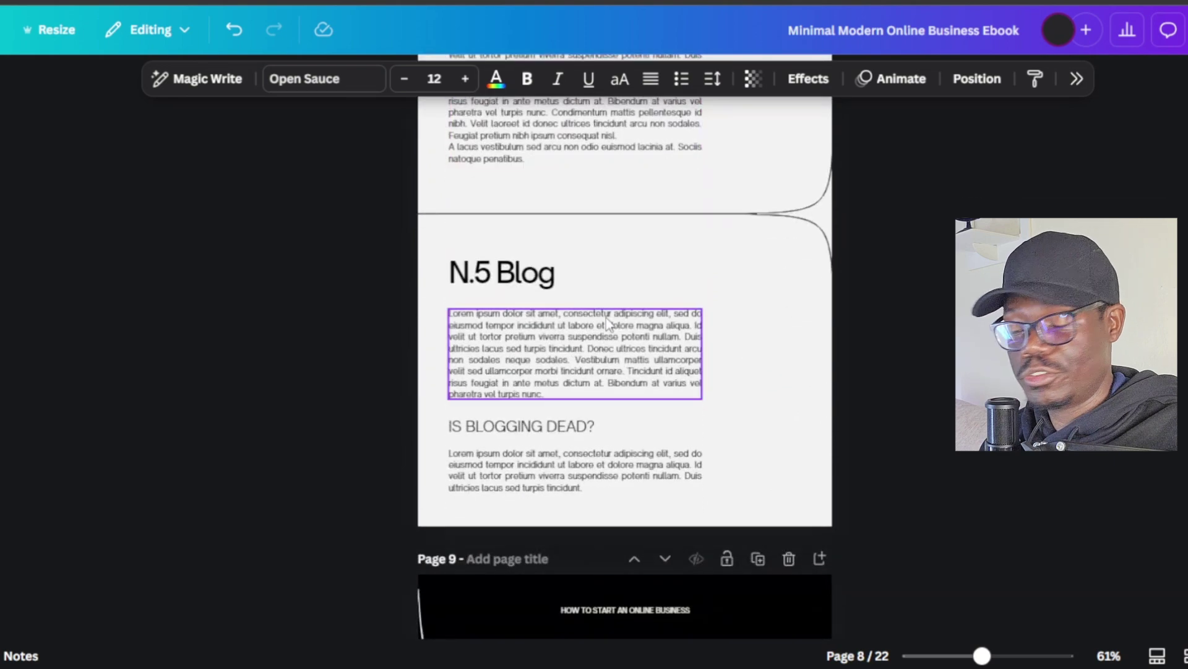
{"action": "scroll", "coordinate": [607, 321], "scroll_direction": "down", "scroll_amount": 15}
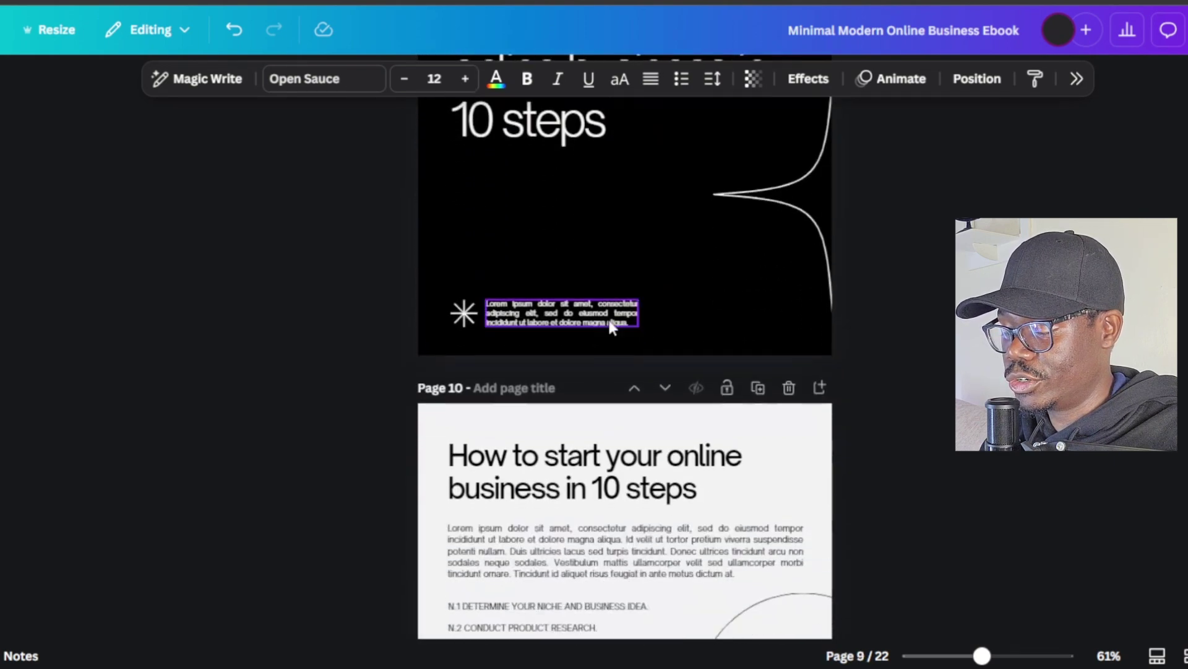
{"action": "scroll", "coordinate": [617, 342], "scroll_direction": "down", "scroll_amount": 8}
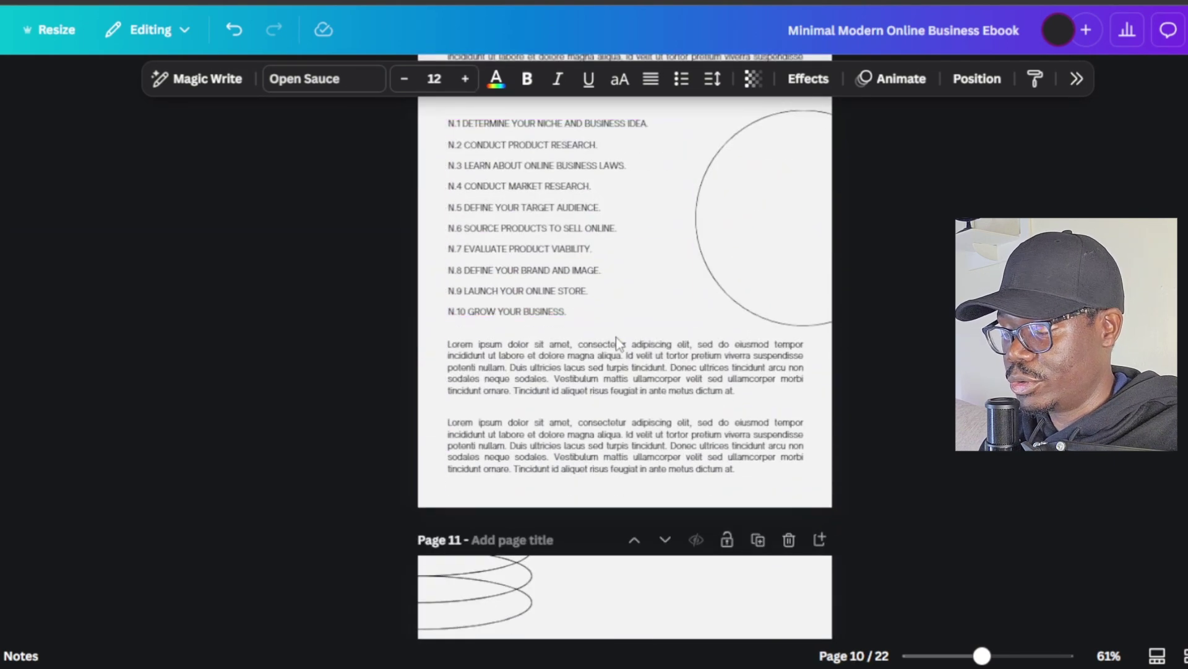
{"action": "scroll", "coordinate": [618, 343], "scroll_direction": "up", "scroll_amount": 20}
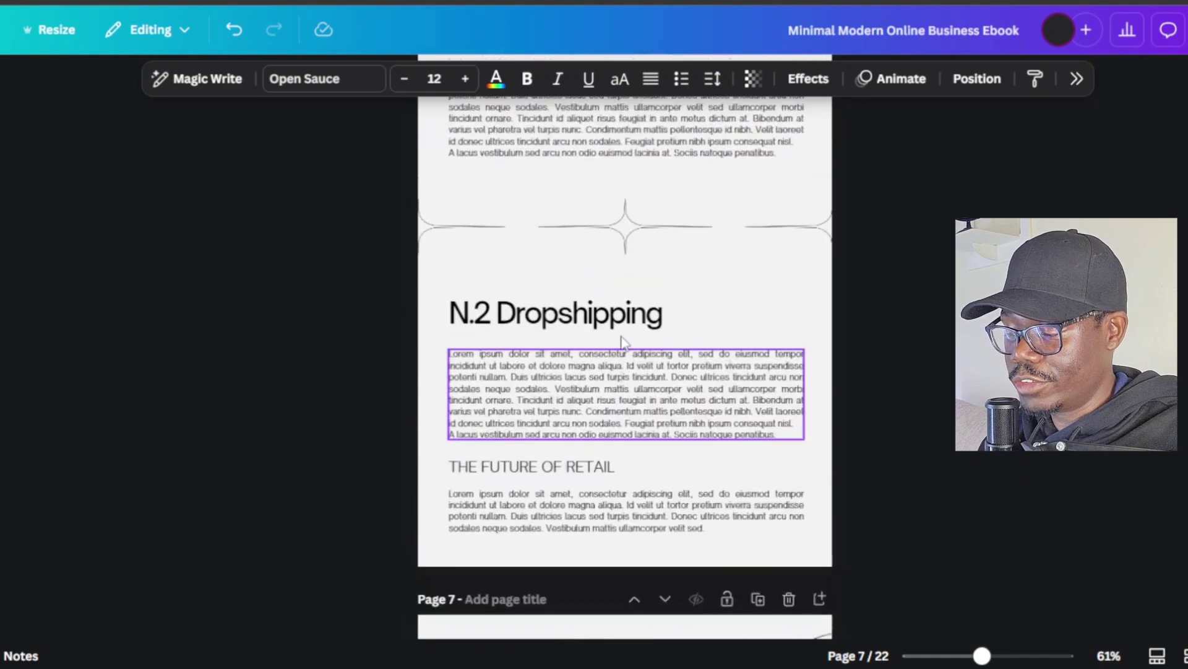
{"action": "scroll", "coordinate": [625, 342], "scroll_direction": "up", "scroll_amount": 8}
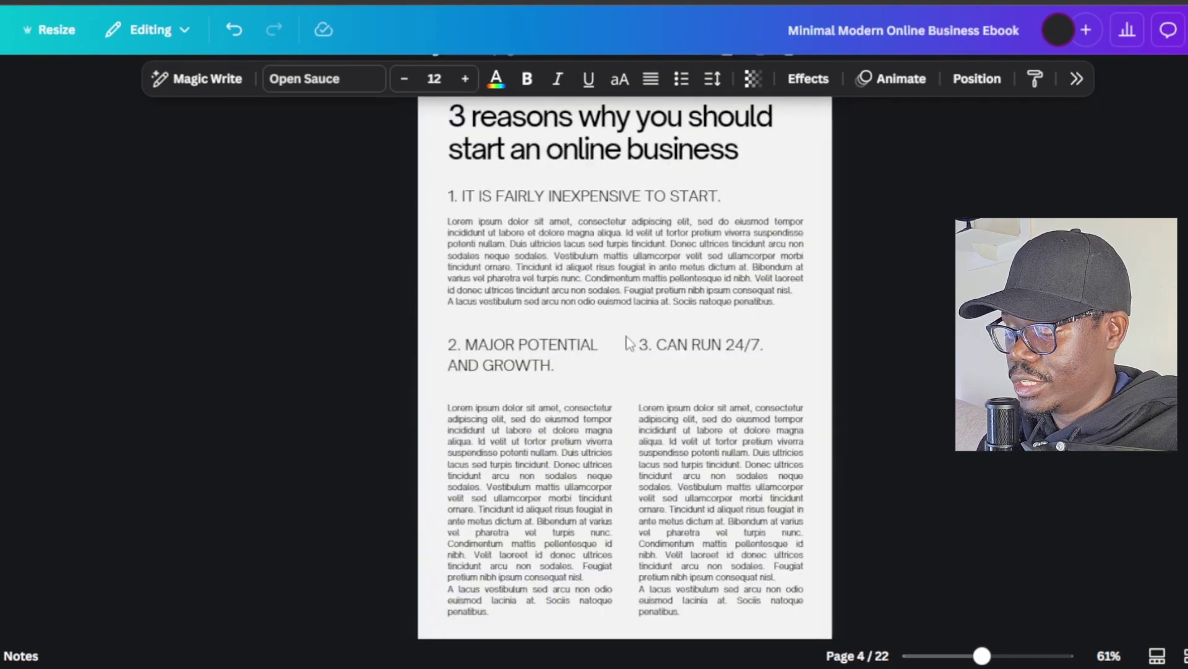
{"action": "scroll", "coordinate": [627, 342], "scroll_direction": "up", "scroll_amount": 3}
{"action": "scroll", "coordinate": [637, 341], "scroll_direction": "up", "scroll_amount": 20}
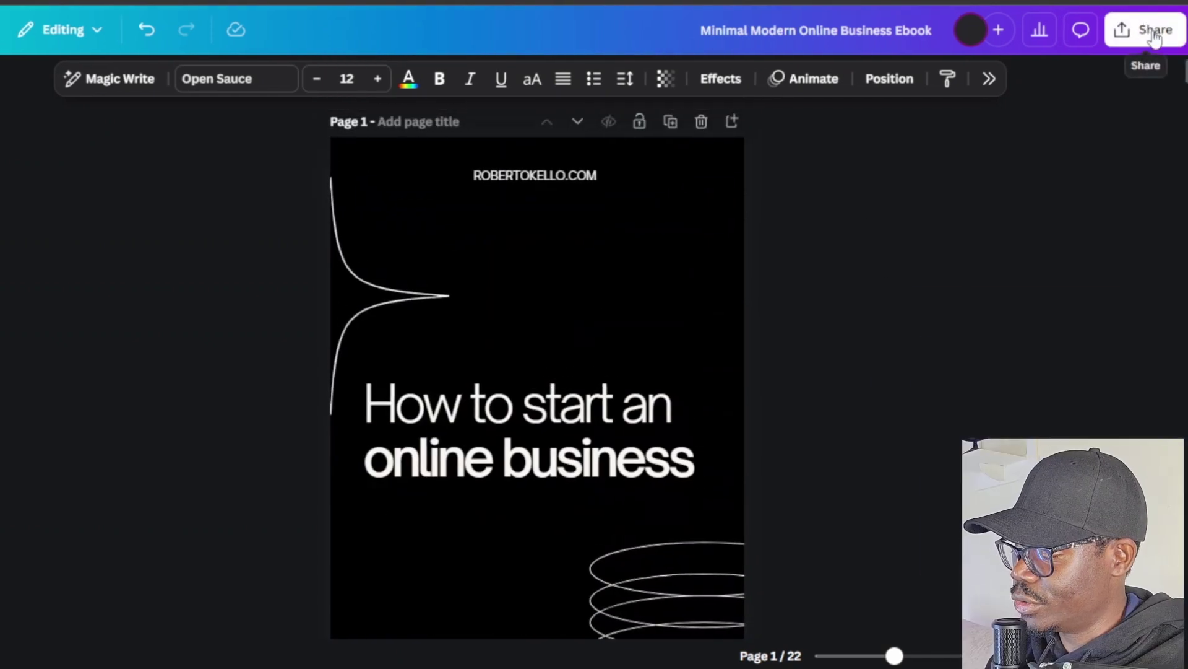
- Open the design's download settings and set the file type to PDF Standard
{"action": "left_click", "coordinate": [1155, 37]}
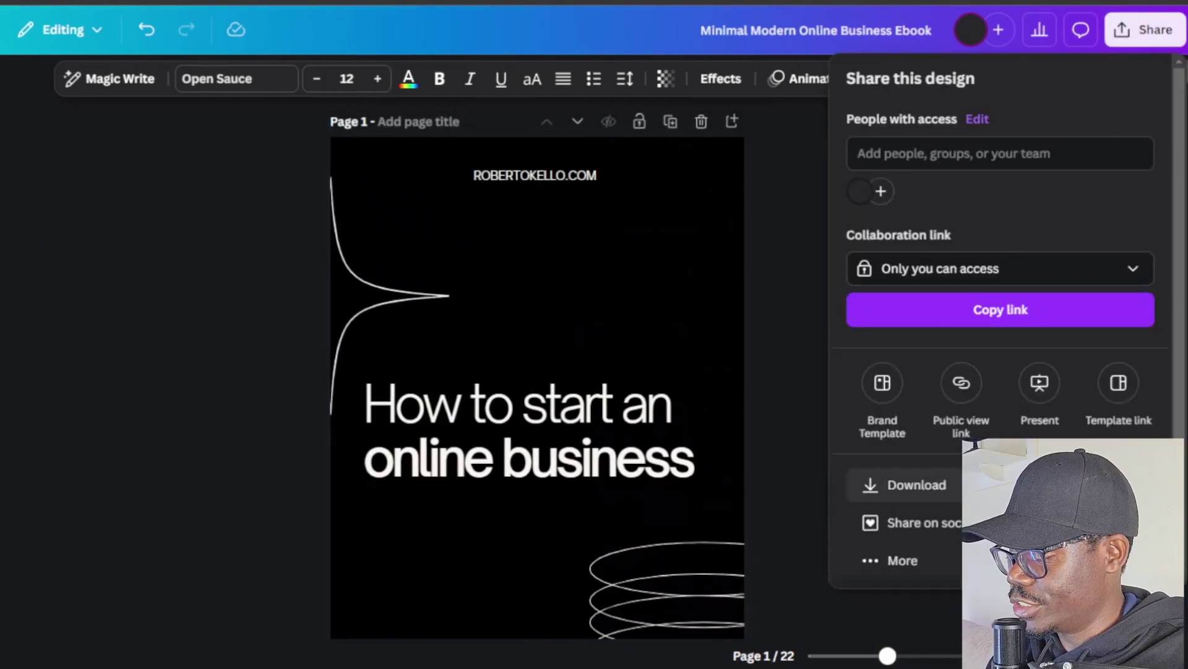
{"action": "left_click", "coordinate": [915, 485]}
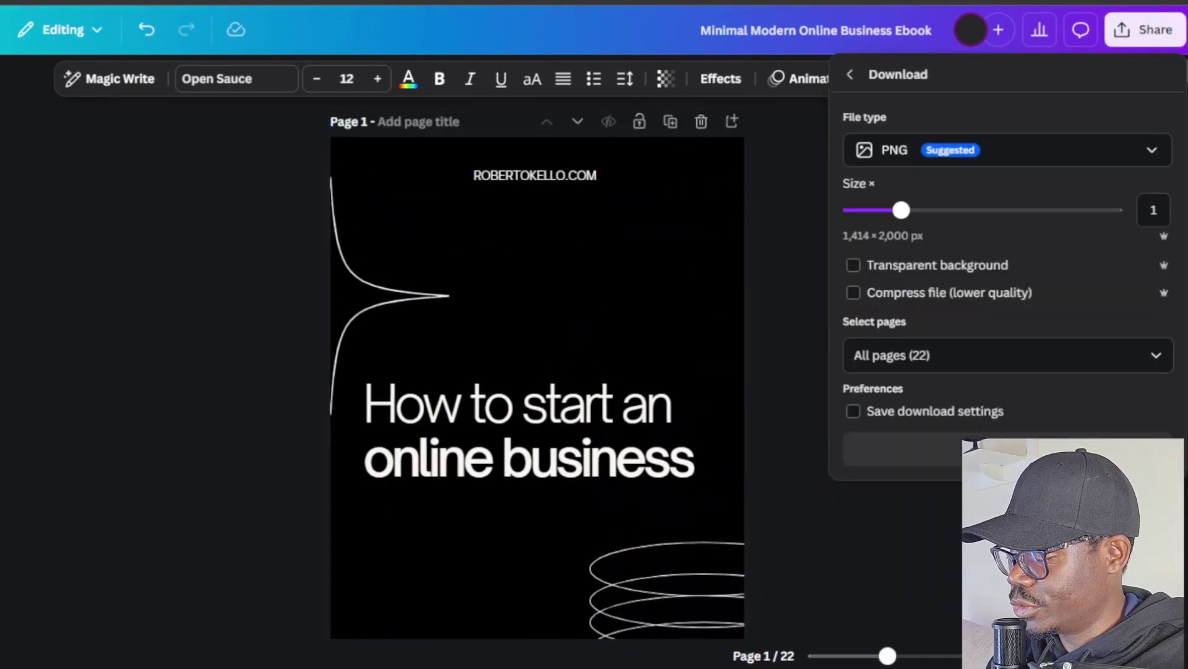
{"action": "left_click", "coordinate": [1153, 152]}
{"action": "left_click", "coordinate": [1007, 315]}
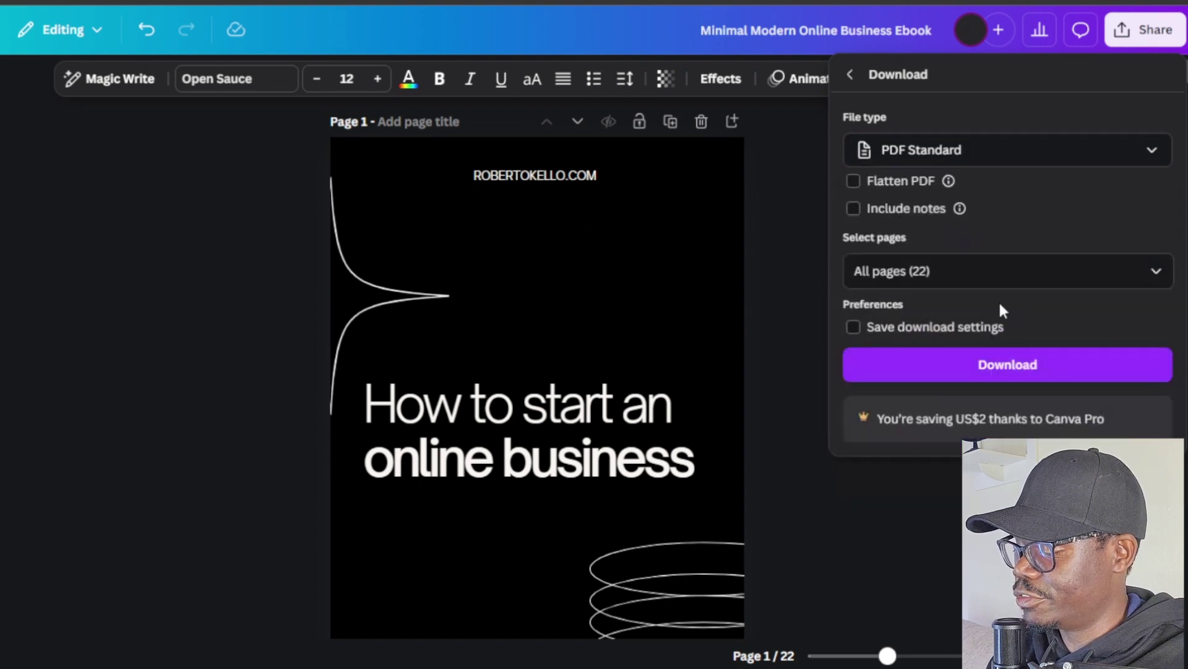
{"action": "left_click", "coordinate": [1097, 337]}
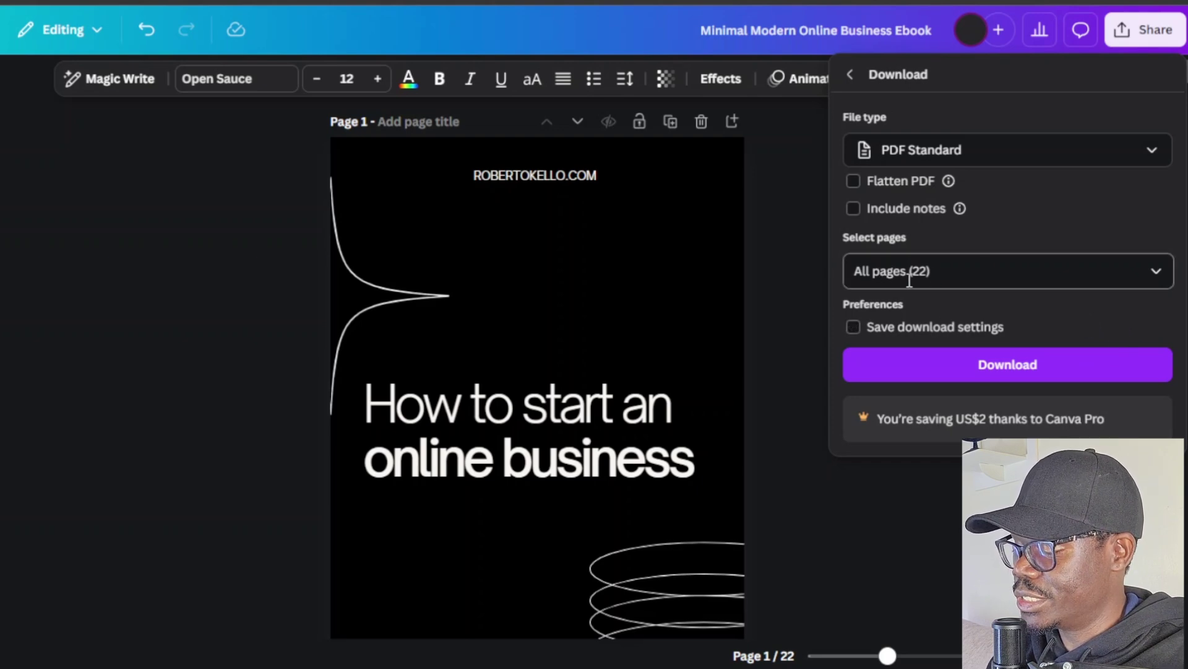
- Include all 22 pages in the export and download the ebook
{"action": "left_click", "coordinate": [1159, 273]}
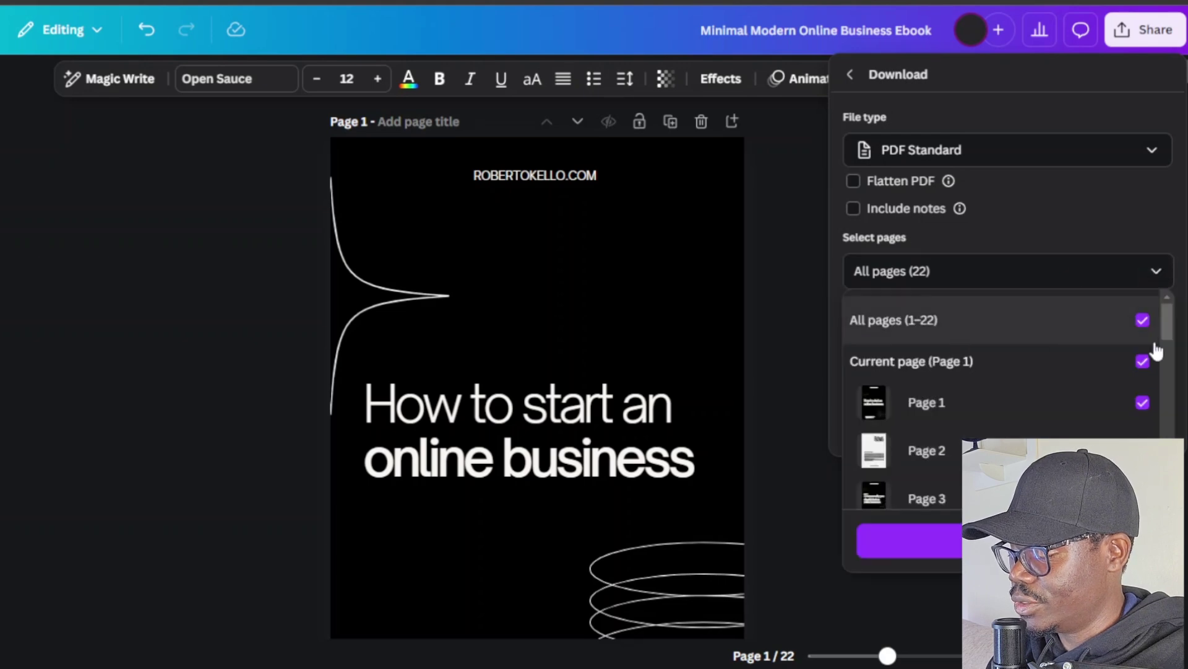
{"action": "left_click", "coordinate": [1144, 321]}
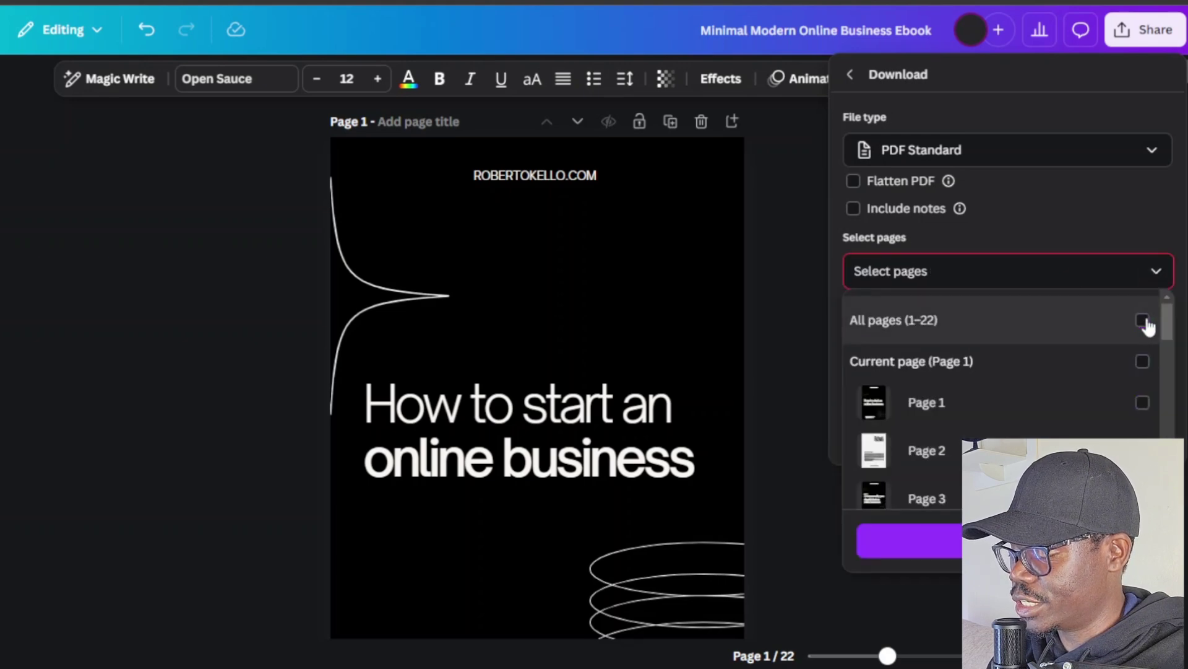
{"action": "left_click", "coordinate": [1144, 321]}
{"action": "left_click", "coordinate": [1137, 234]}
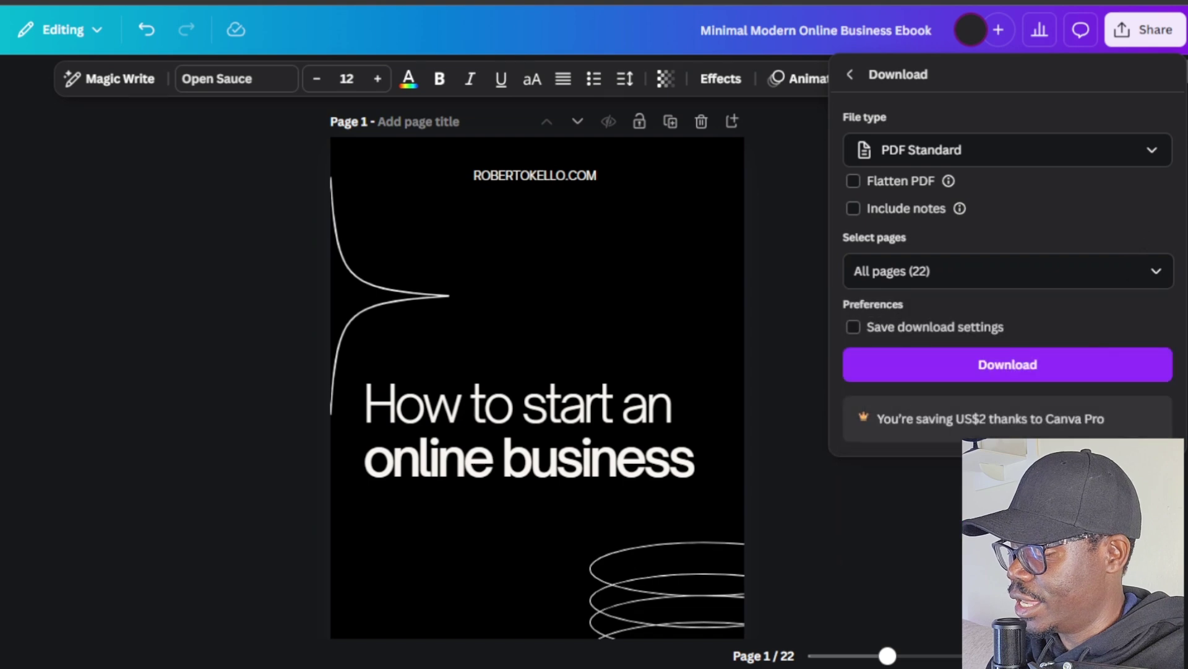
{"action": "left_click", "coordinate": [1117, 369]}
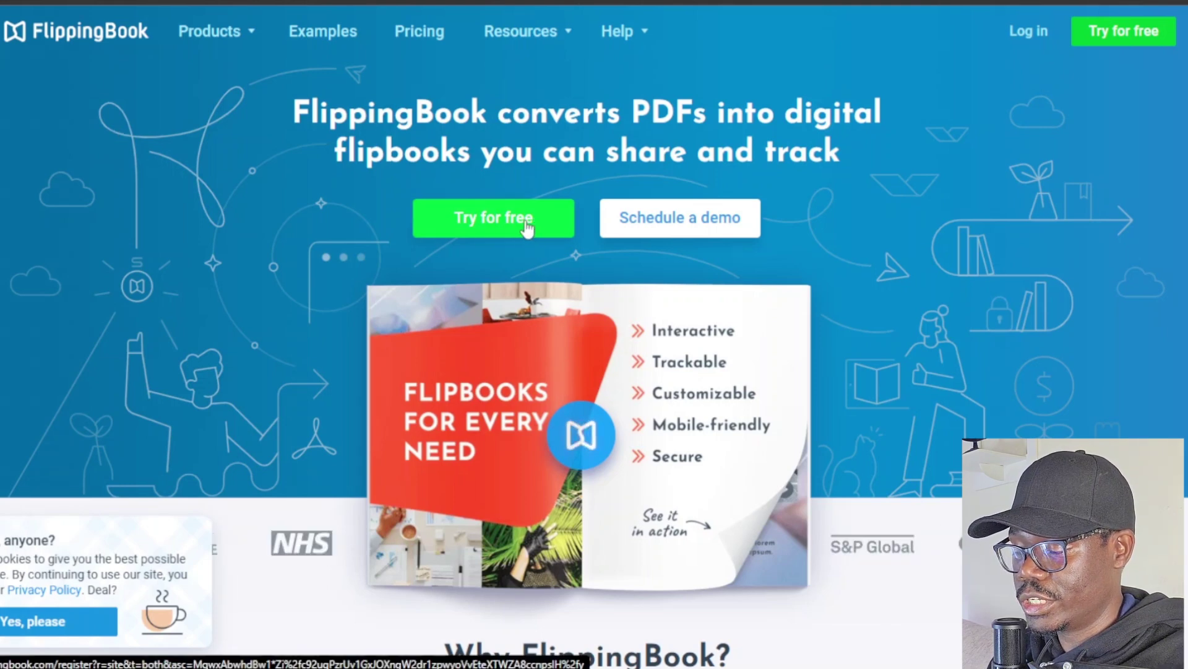
- Switch to FlippingBook, enter through the free trial and upload Minimal Modern Online Business Ebook.pdf from Downloads
{"action": "left_click", "coordinate": [504, 224]}
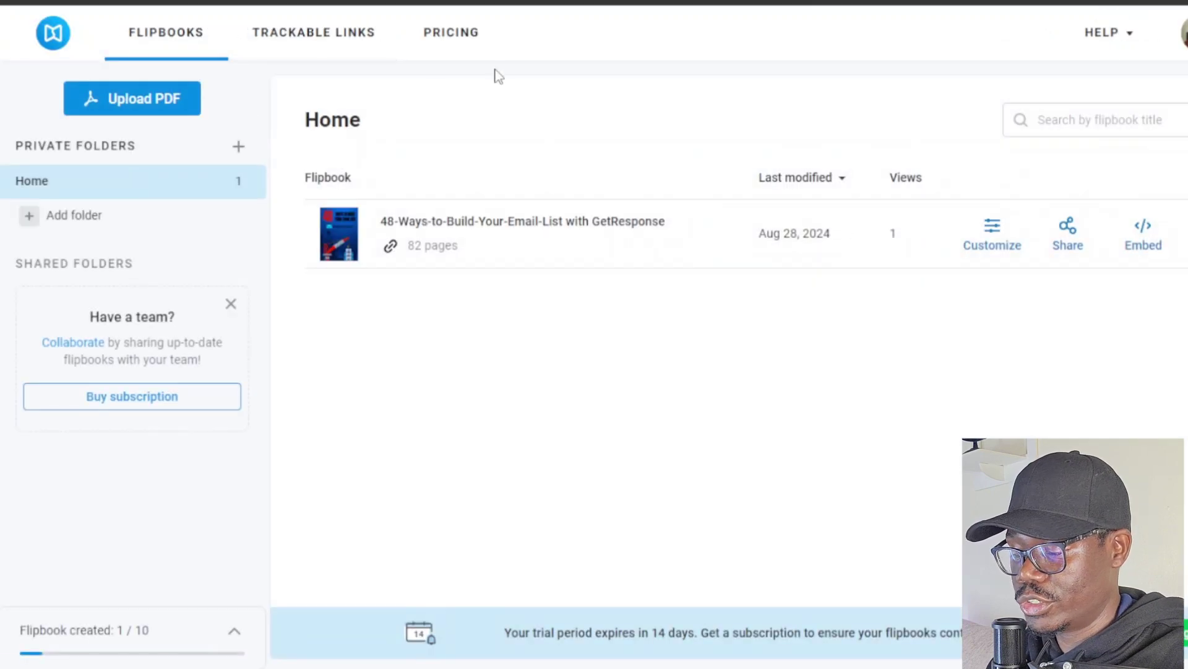
{"action": "left_click", "coordinate": [141, 100]}
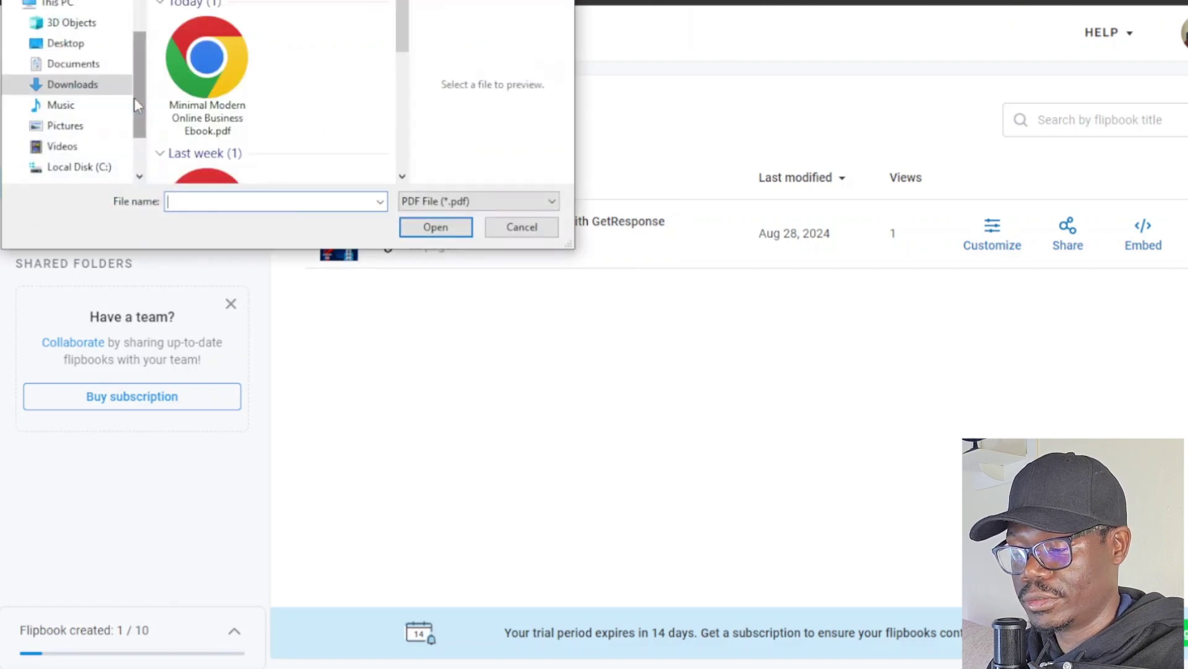
{"action": "left_click", "coordinate": [224, 61]}
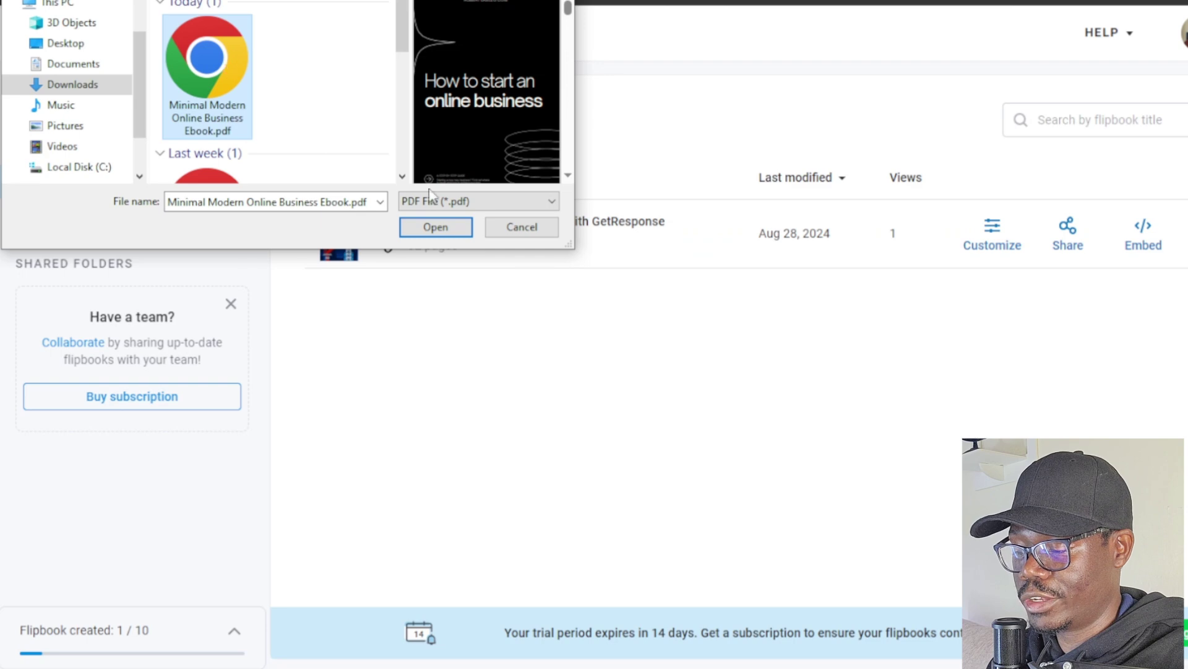
{"action": "left_click", "coordinate": [435, 227]}
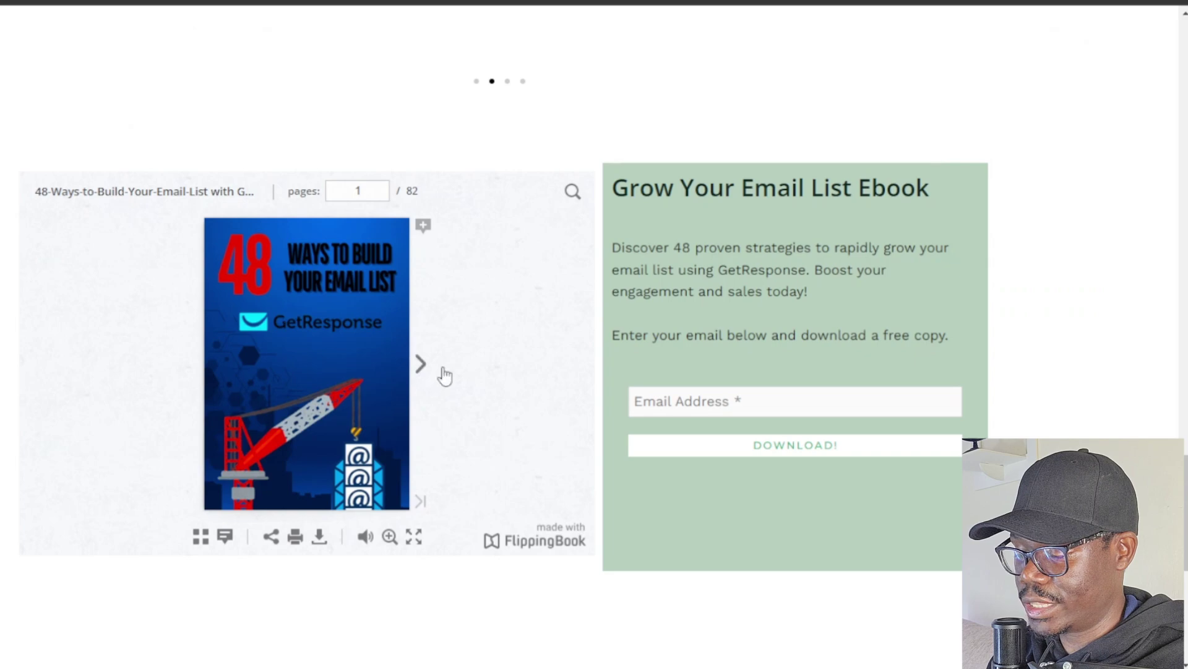
- Page through the embedded 48 Ways to Build Your Email List flipbook and look over the web page around it
{"action": "left_click", "coordinate": [422, 363]}
{"action": "left_click", "coordinate": [534, 365]}
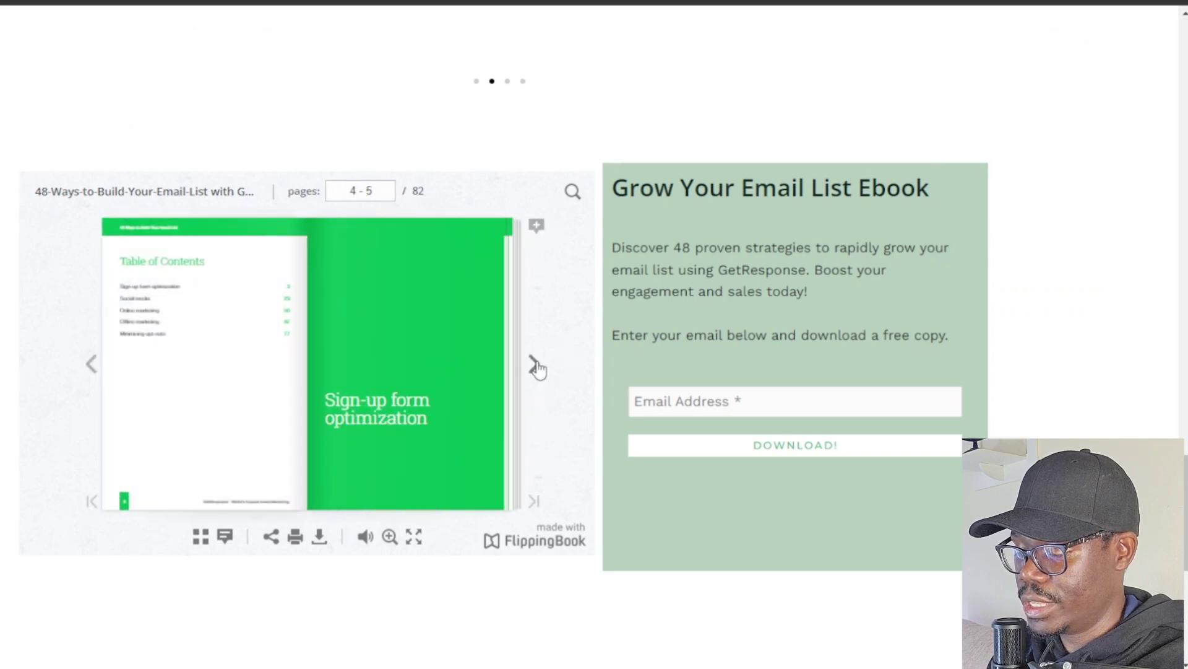
{"action": "scroll", "coordinate": [496, 387], "scroll_direction": "up", "scroll_amount": 7}
{"action": "scroll", "coordinate": [483, 397], "scroll_direction": "down", "scroll_amount": 5}
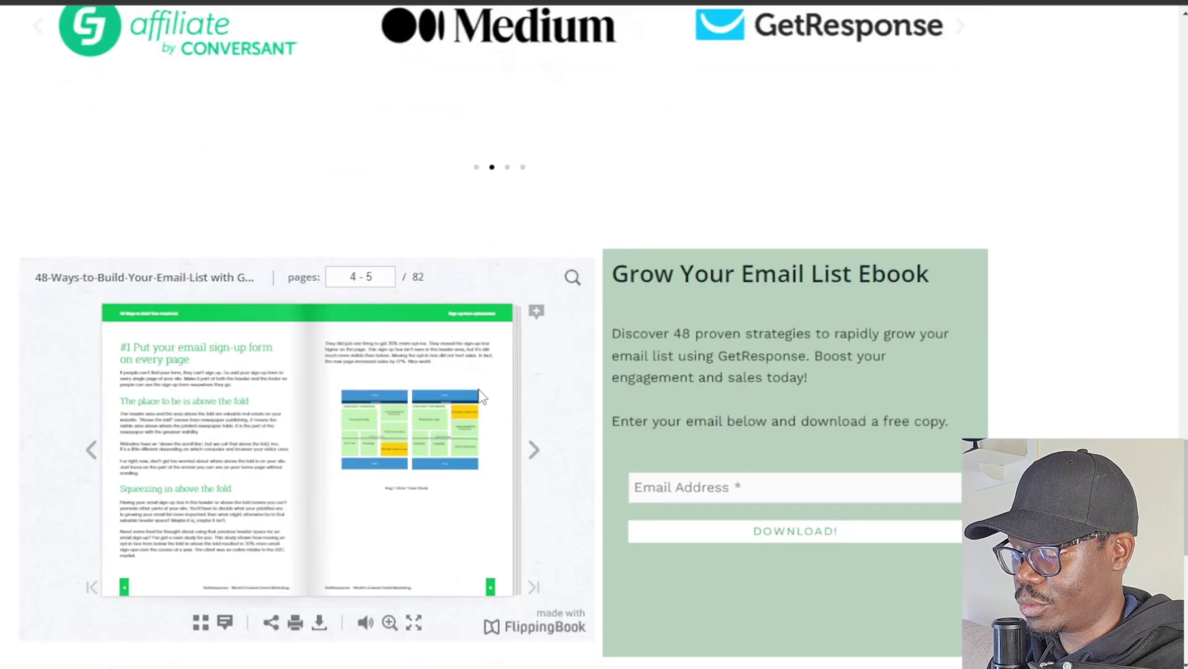
{"action": "scroll", "coordinate": [480, 393], "scroll_direction": "up", "scroll_amount": 7}
{"action": "scroll", "coordinate": [480, 392], "scroll_direction": "down", "scroll_amount": 7}
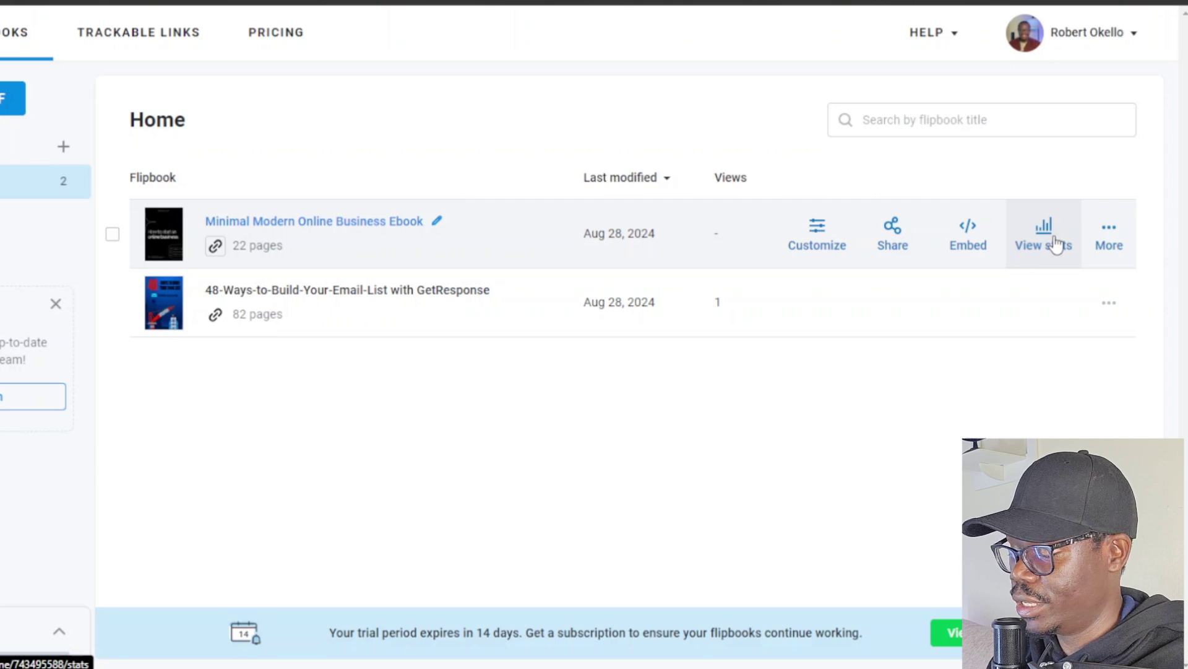
- Check the additional options for the Minimal Modern Online Business Ebook flipbook and open it for customization
{"action": "left_click", "coordinate": [1101, 234]}
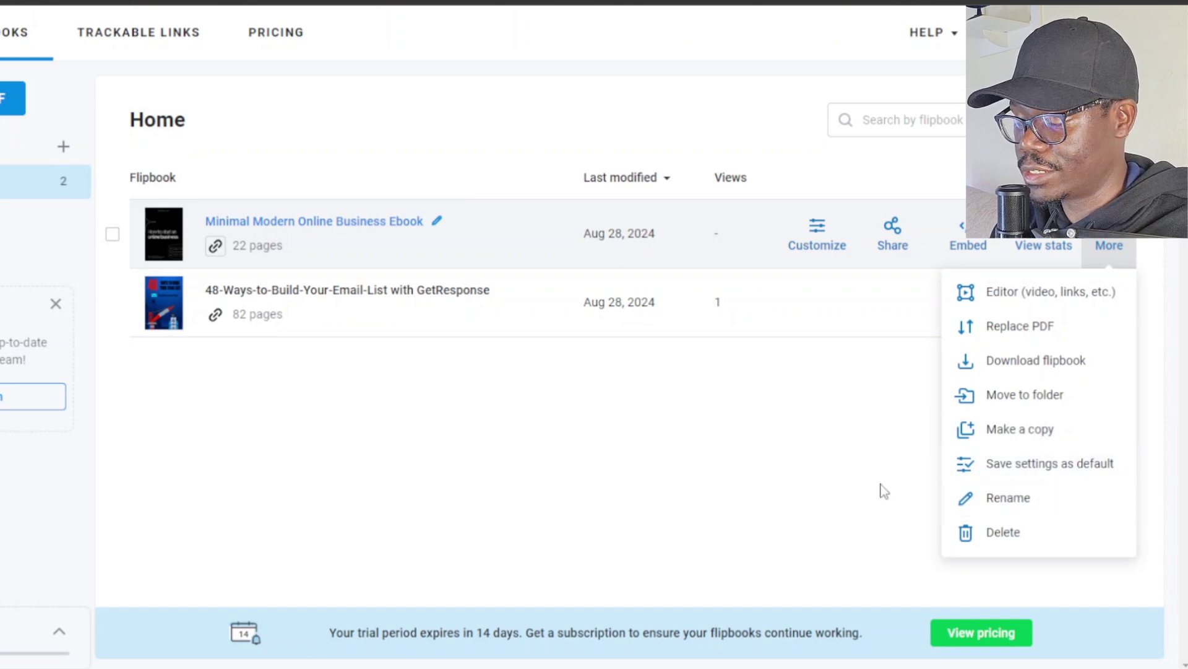
{"action": "left_click", "coordinate": [772, 491]}
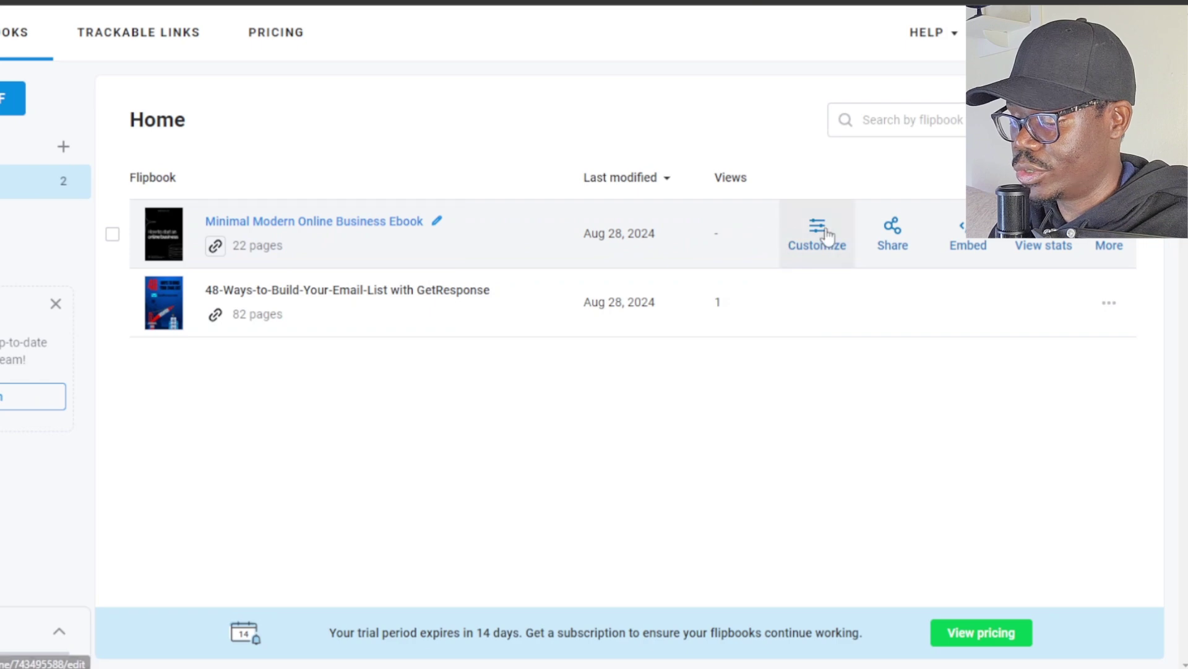
{"action": "left_click", "coordinate": [817, 237]}
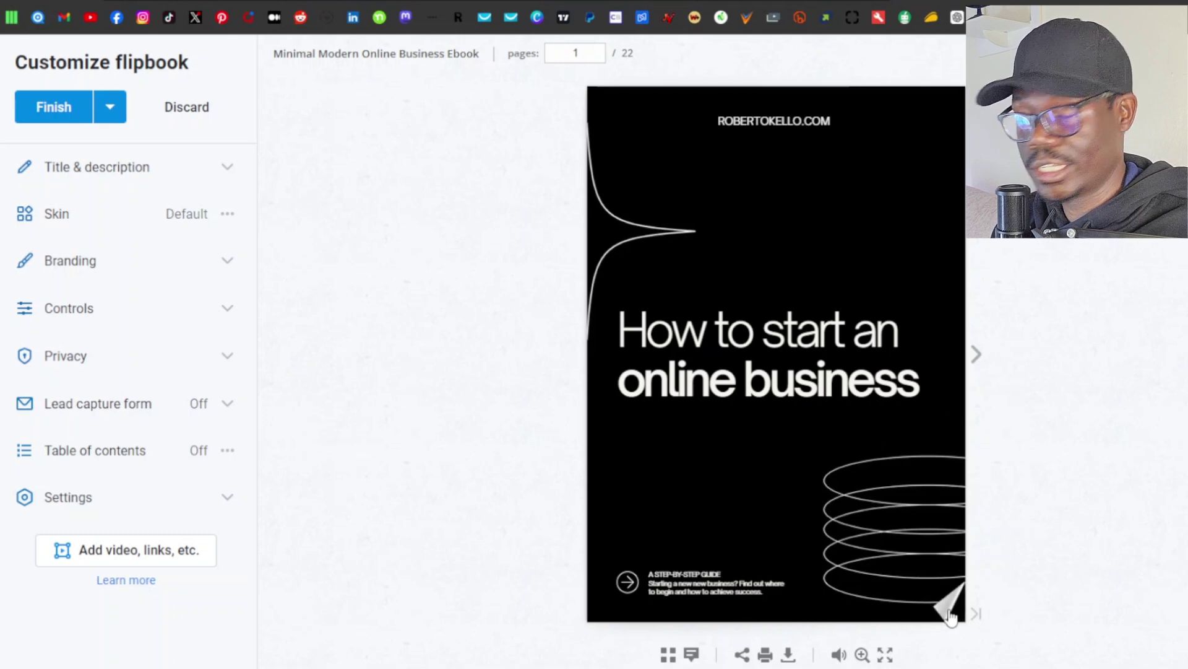
- Page through the flipbook preview up to pages 8-9 and jump back to page 1
{"action": "left_click", "coordinate": [977, 354]}
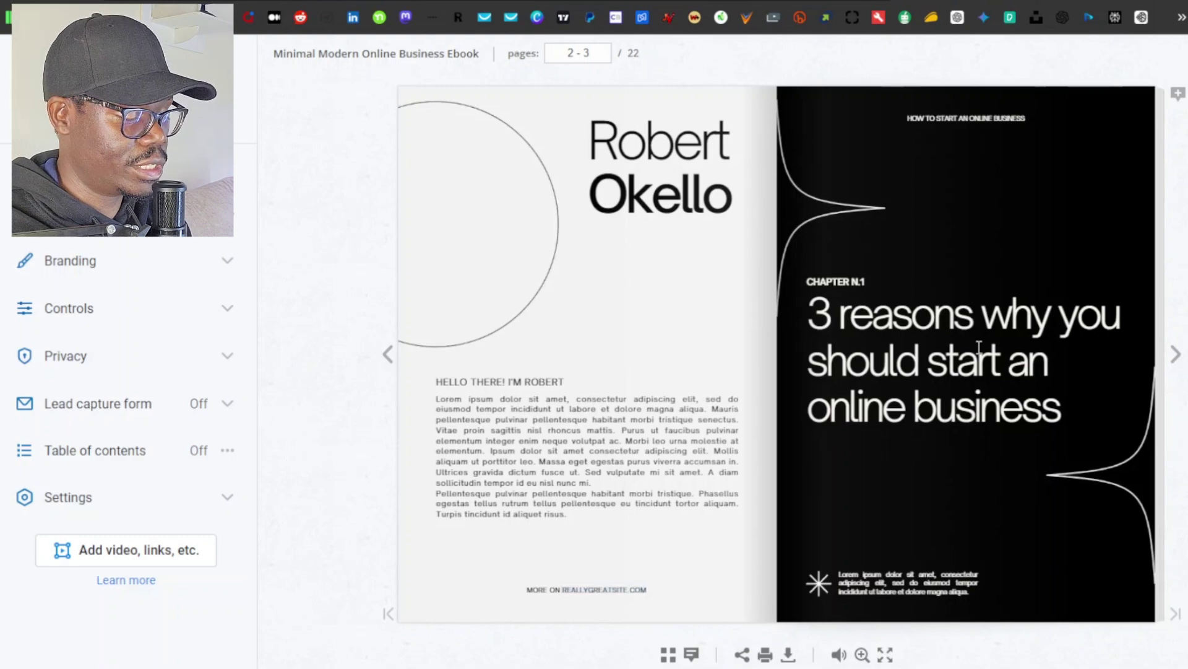
{"action": "left_click", "coordinate": [1175, 362]}
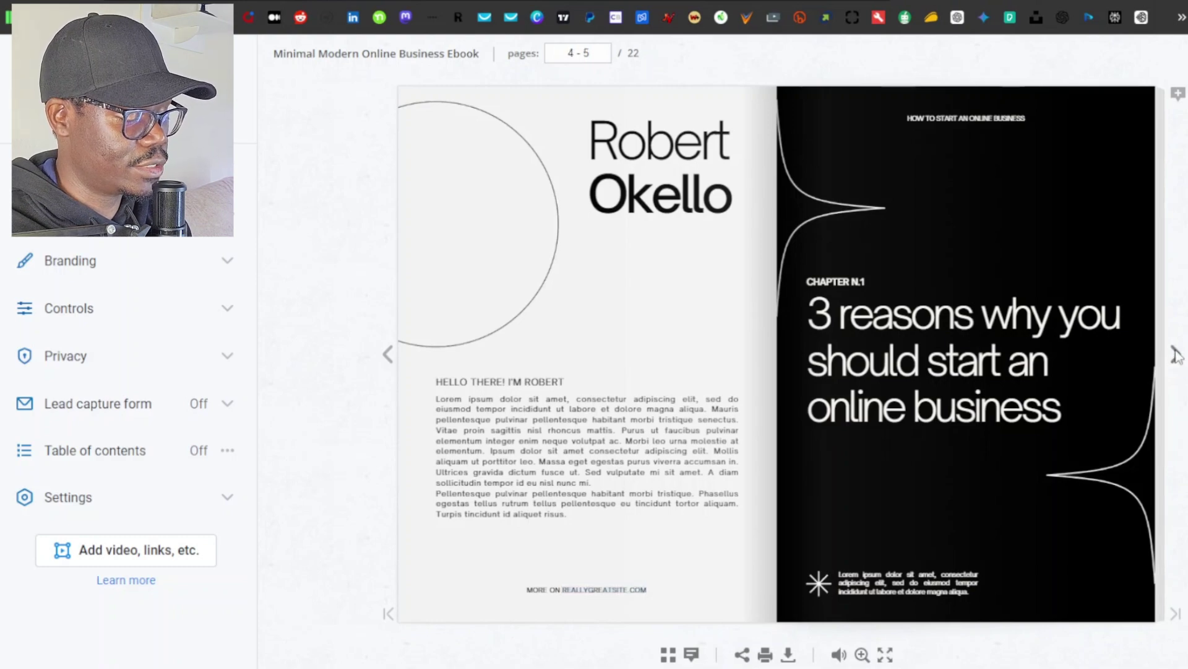
{"action": "left_click", "coordinate": [1175, 356]}
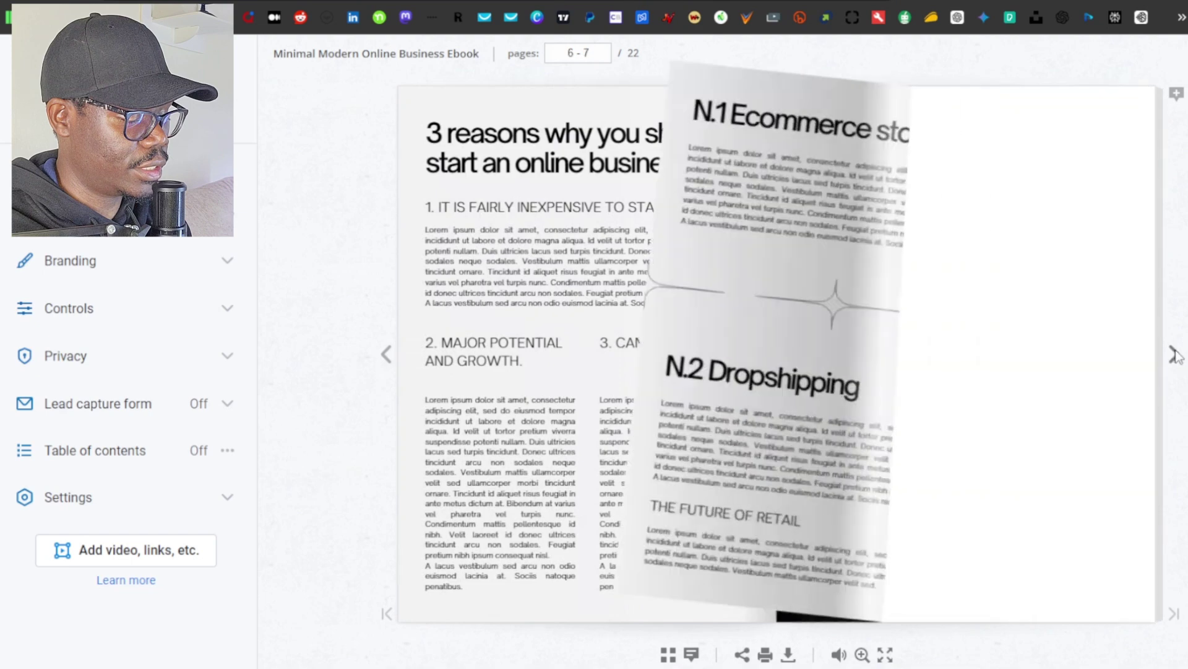
{"action": "left_click", "coordinate": [1175, 356]}
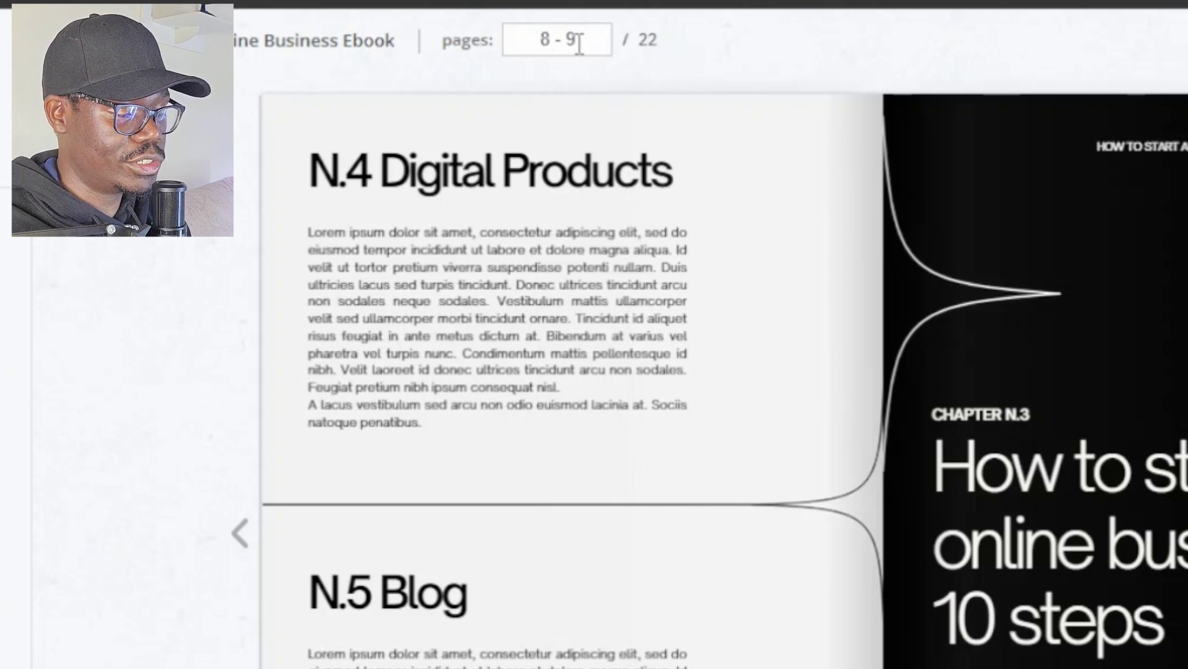
{"action": "left_click_drag", "start_coordinate": [579, 45], "coordinate": [474, 48]}
{"action": "type", "text": "1"}
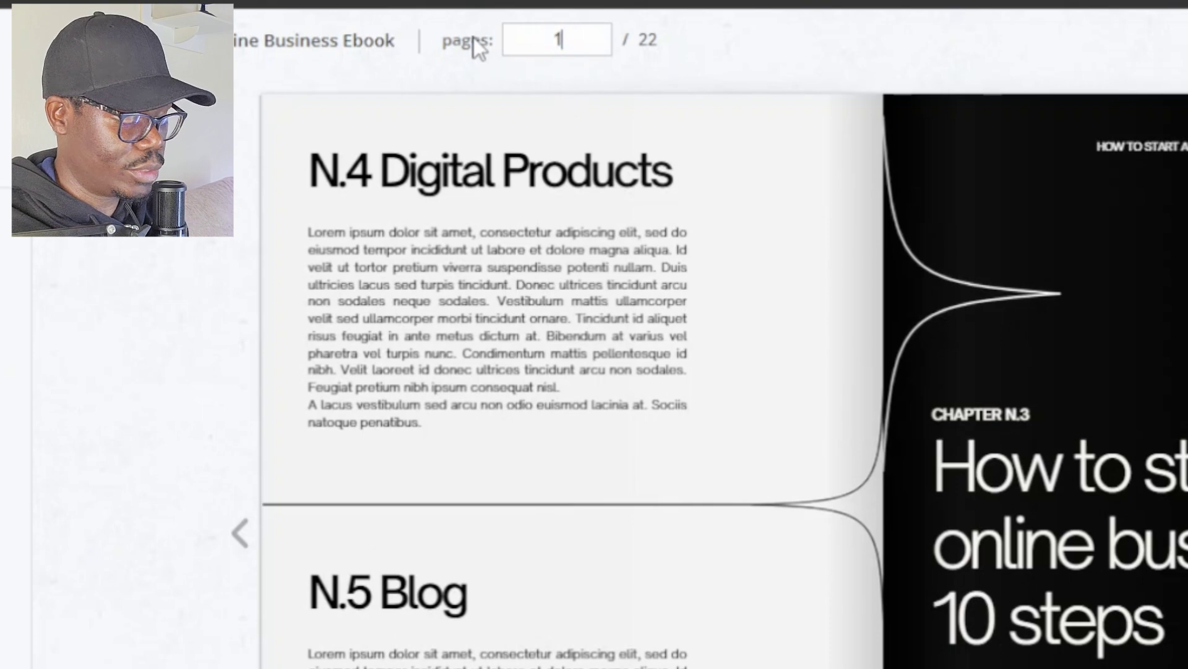
{"action": "key", "text": "Return"}
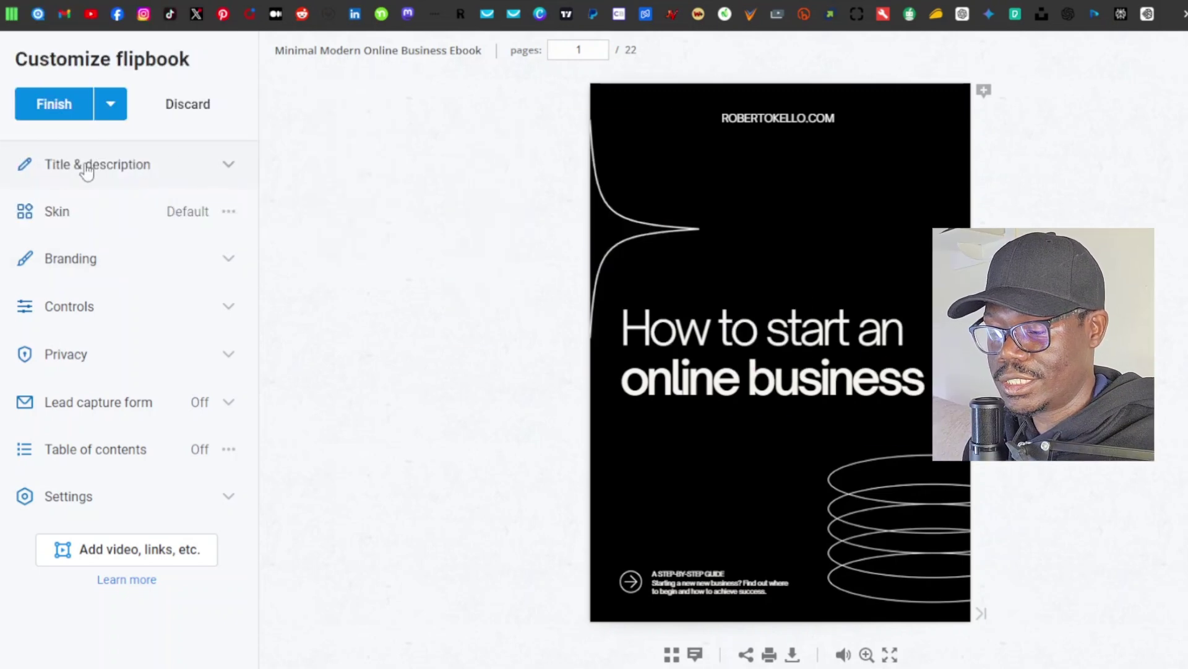
- Replace the flipbook's title with "How to start an online business", copied from the cover text
{"action": "left_click", "coordinate": [227, 166]}
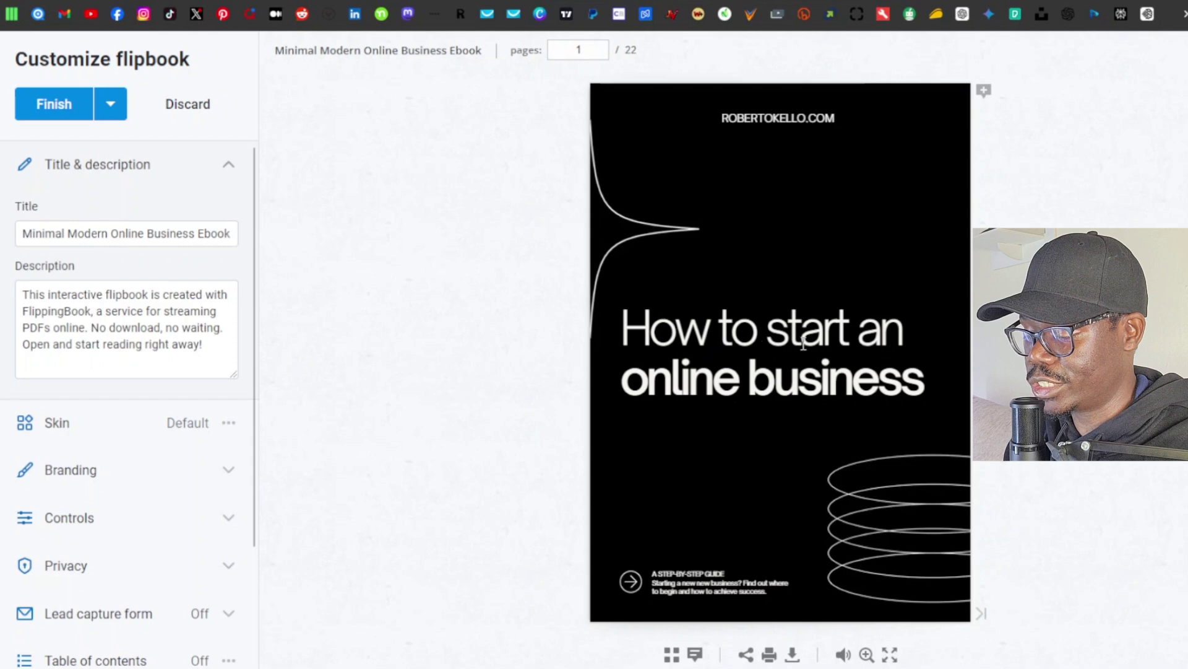
{"action": "left_click_drag", "start_coordinate": [629, 328], "coordinate": [925, 370]}
{"action": "key", "text": "ctrl+c"}
{"action": "right_click", "coordinate": [783, 361]}
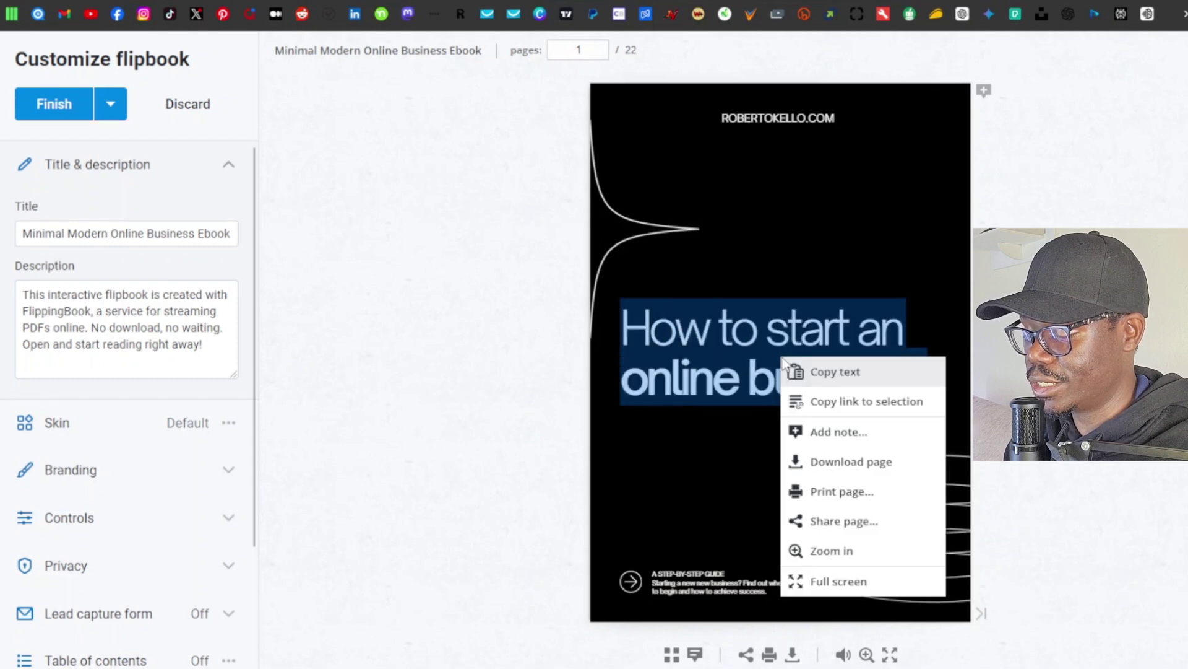
{"action": "left_click", "coordinate": [843, 373]}
{"action": "triple_click", "coordinate": [124, 234]}
{"action": "right_click", "coordinate": [124, 239]}
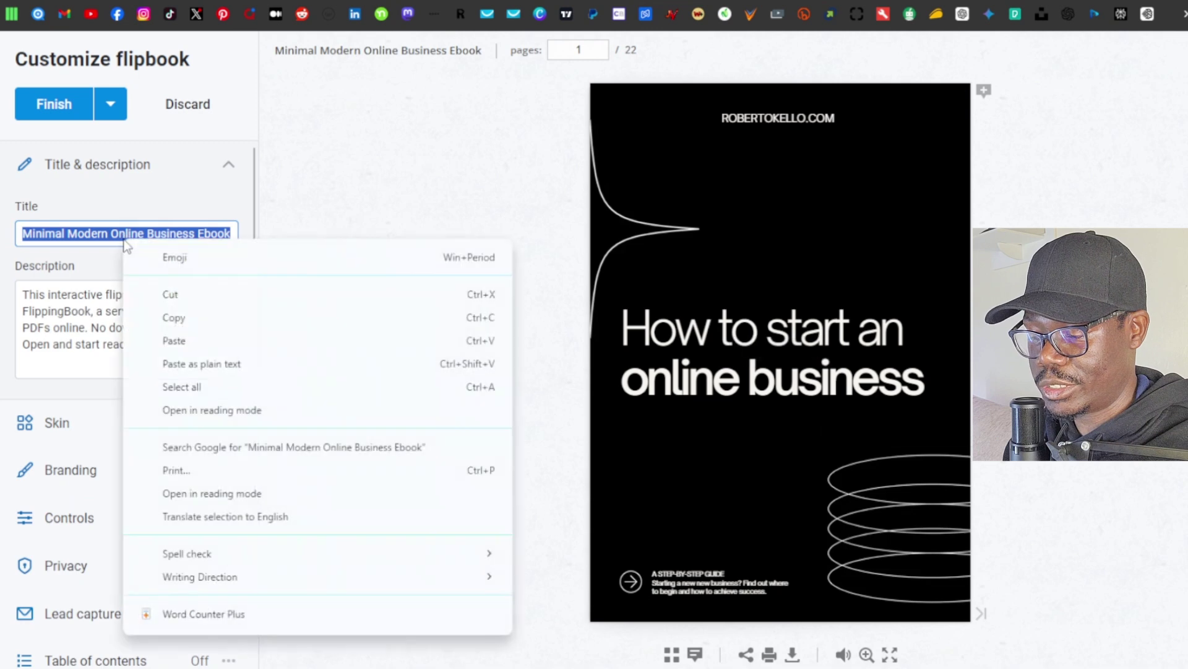
{"action": "left_click", "coordinate": [193, 340]}
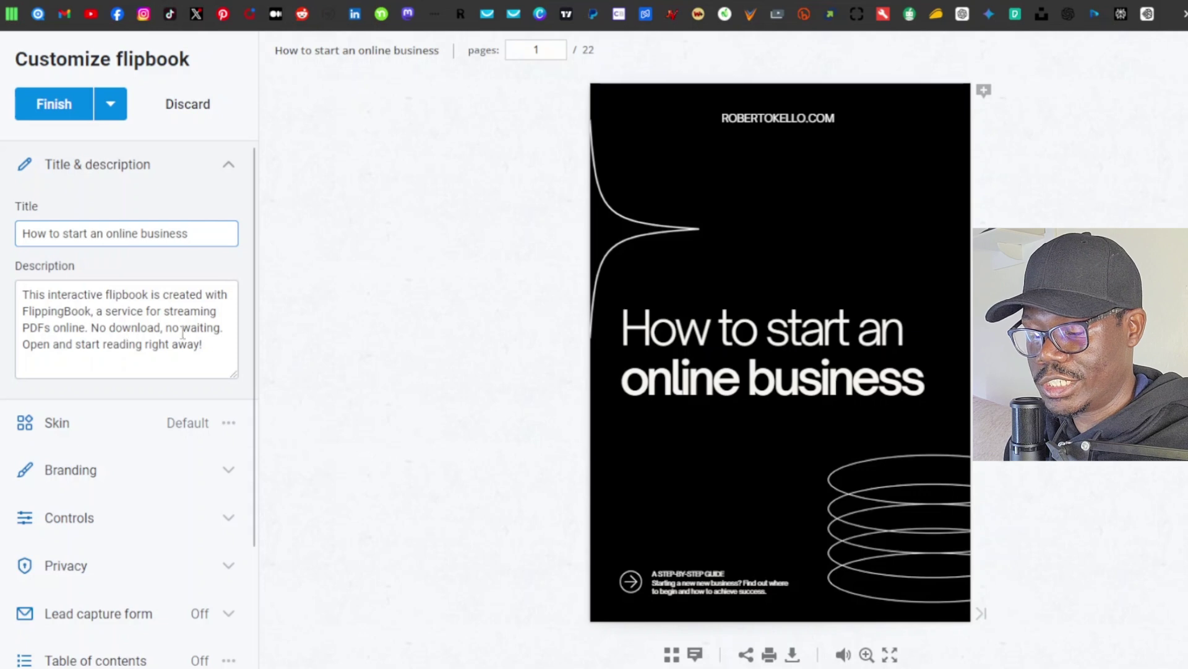
- Replace the flipbook's description with "This guide will show you how to start an online business"
{"action": "mouse_move", "coordinate": [86, 267]}
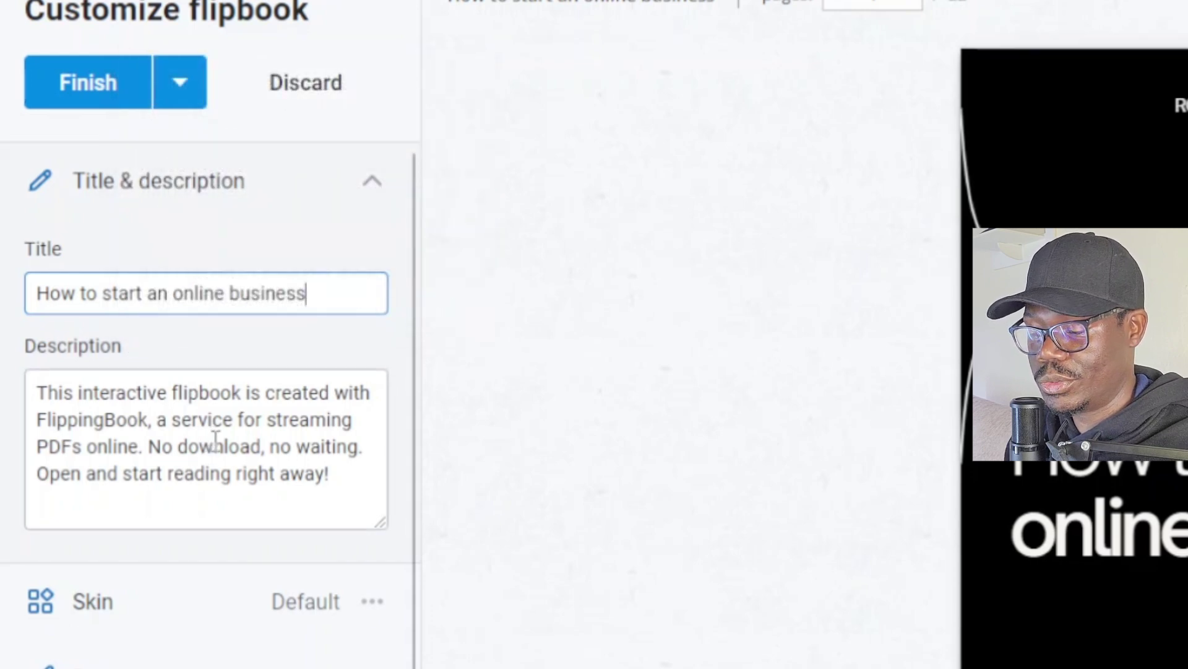
{"action": "triple_click", "coordinate": [194, 437]}
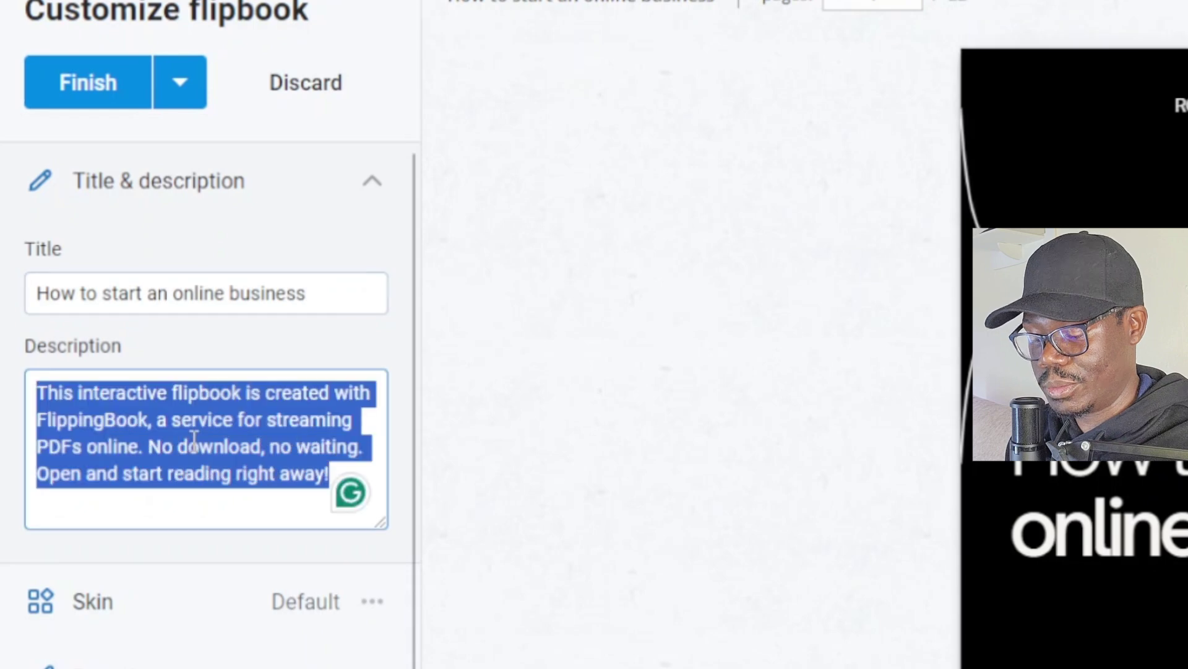
{"action": "type", "text": "This "}
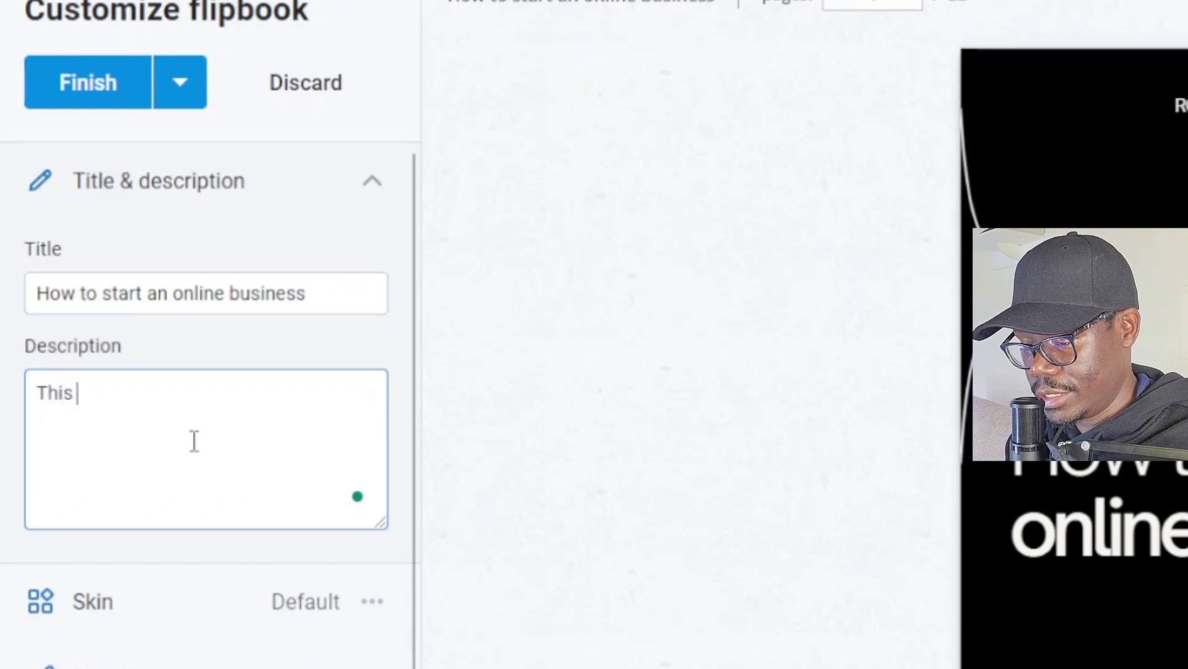
{"action": "type", "text": "guide will sh"}
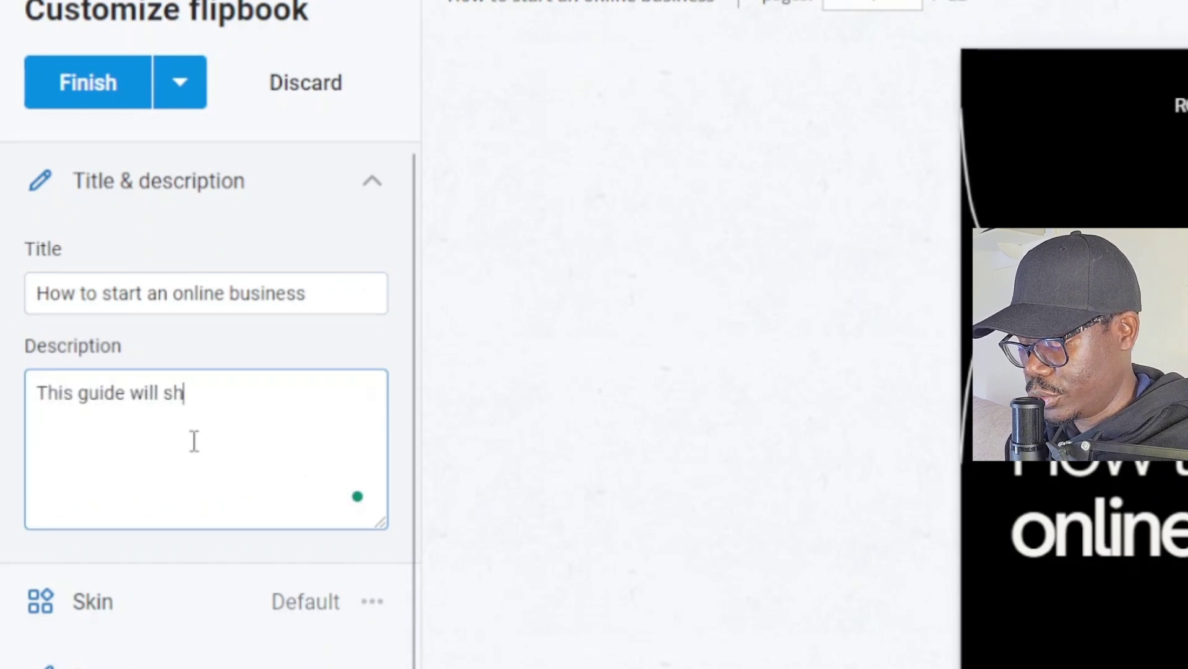
{"action": "type", "text": "ow you how "}
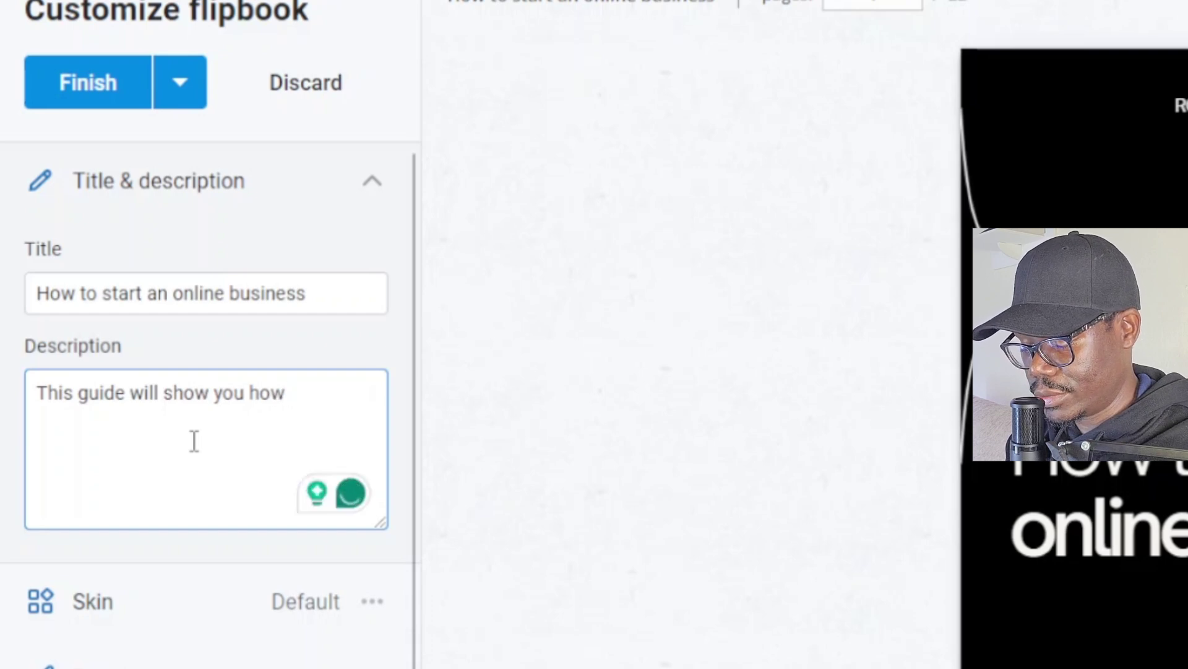
{"action": "type", "text": "to start an online business"}
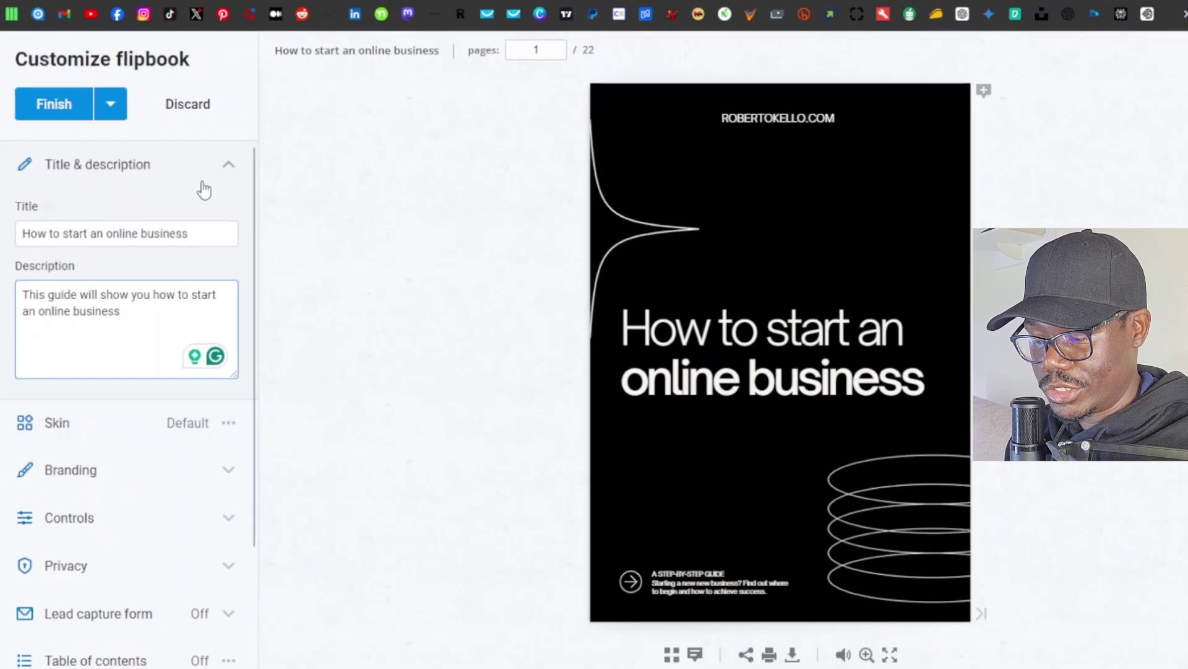
{"action": "left_click", "coordinate": [230, 166]}
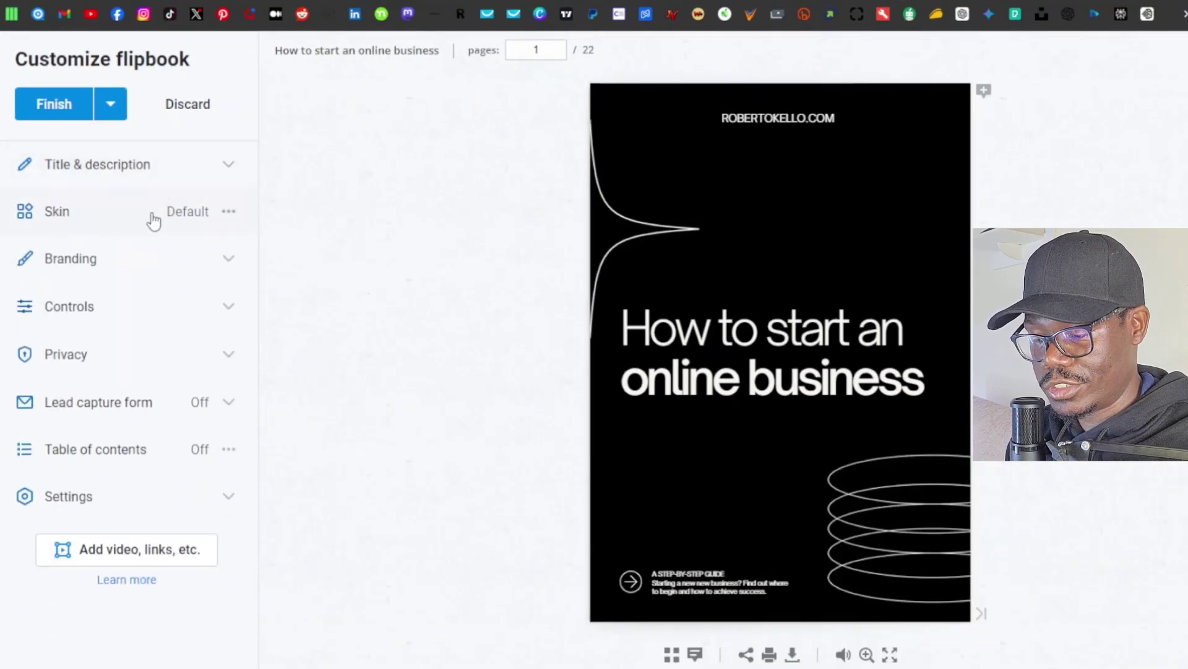
- Preview the Simple Gray, Black Stone, Gray Light and Black Carbon skins, and apply the Manufacturing #1 skin from the Industries category
{"action": "left_click", "coordinate": [101, 209]}
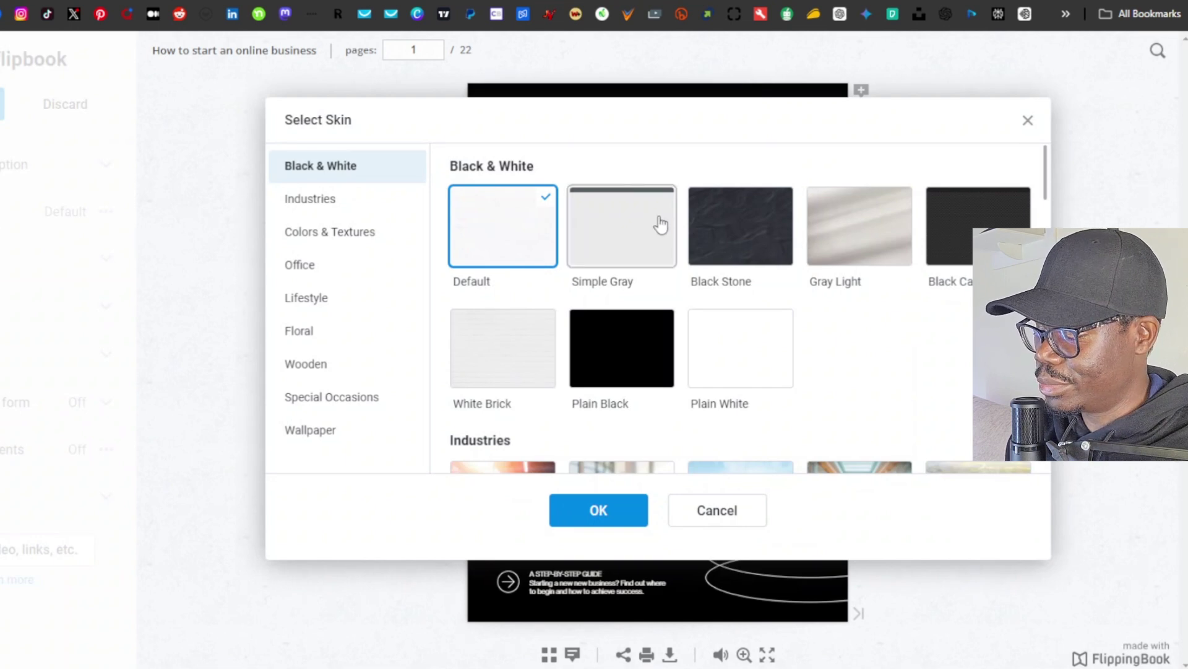
{"action": "left_click", "coordinate": [1027, 123]}
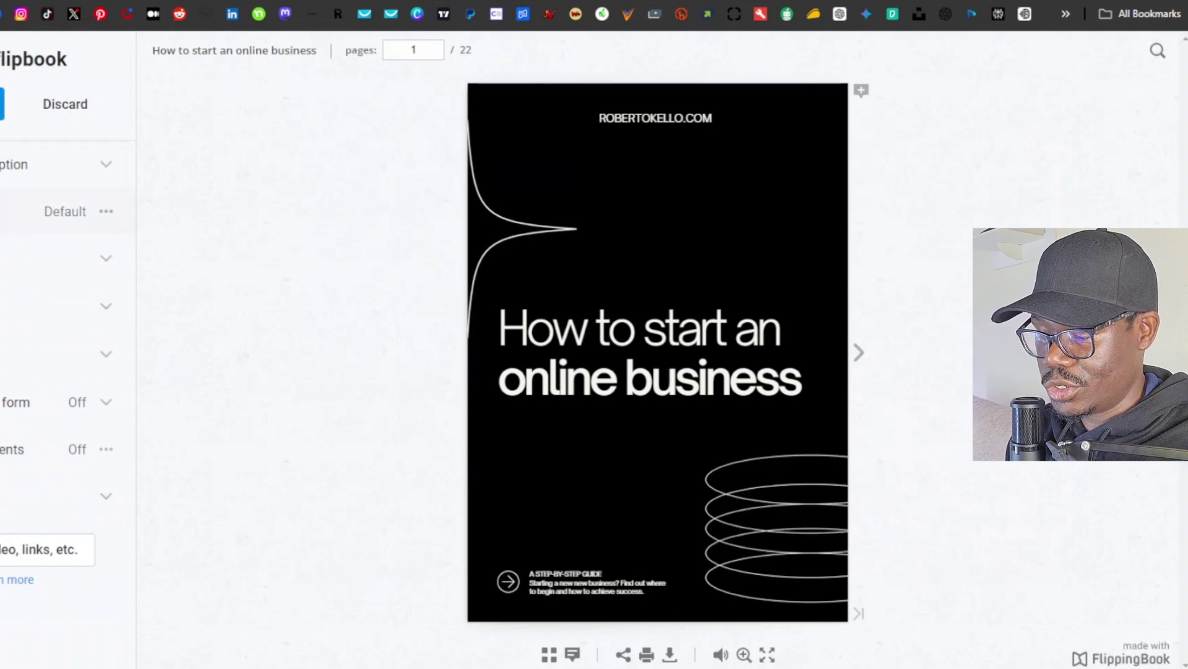
{"action": "left_click", "coordinate": [68, 211]}
{"action": "left_click", "coordinate": [671, 230]}
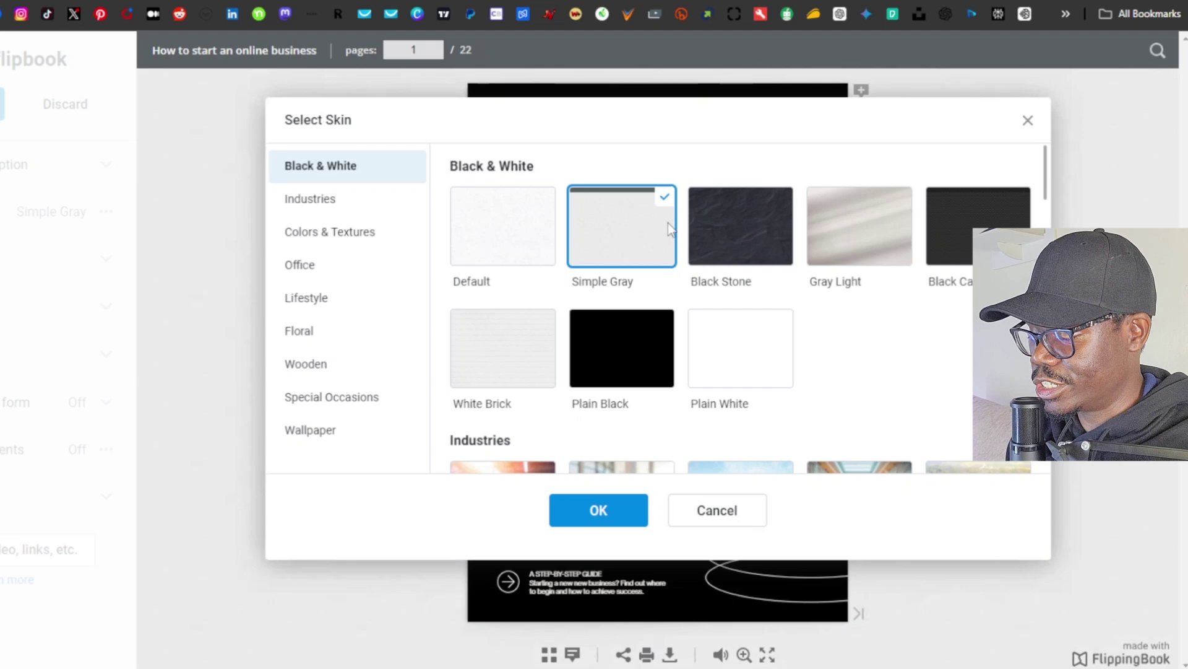
{"action": "left_click", "coordinate": [760, 234]}
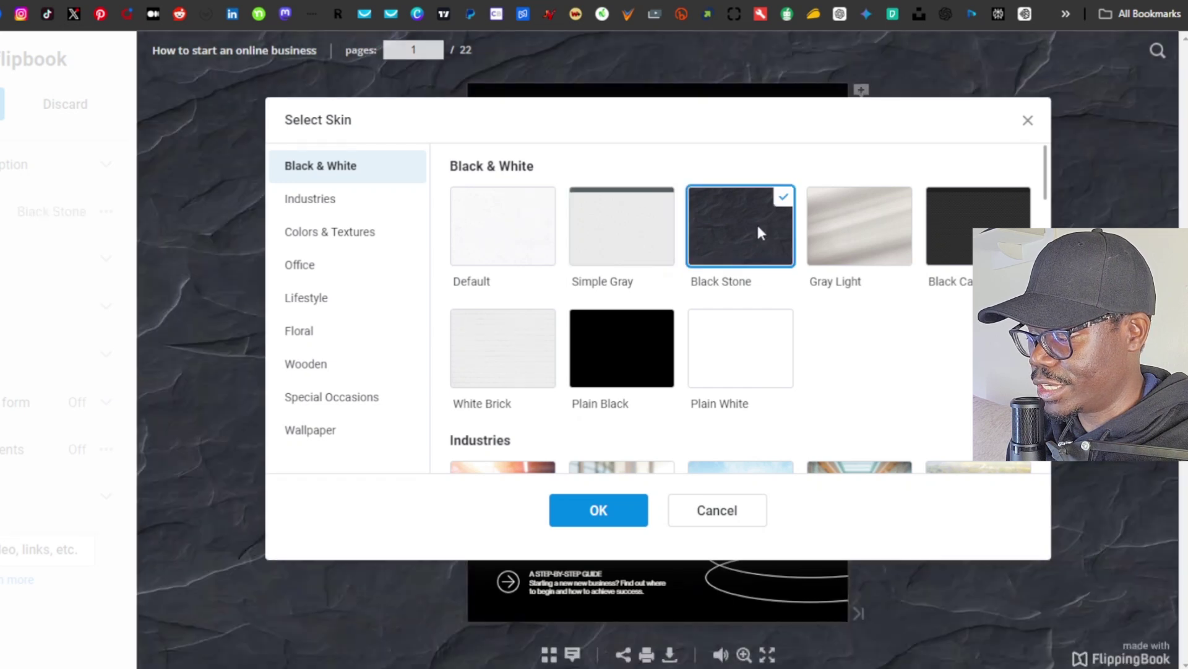
{"action": "left_click", "coordinate": [893, 258]}
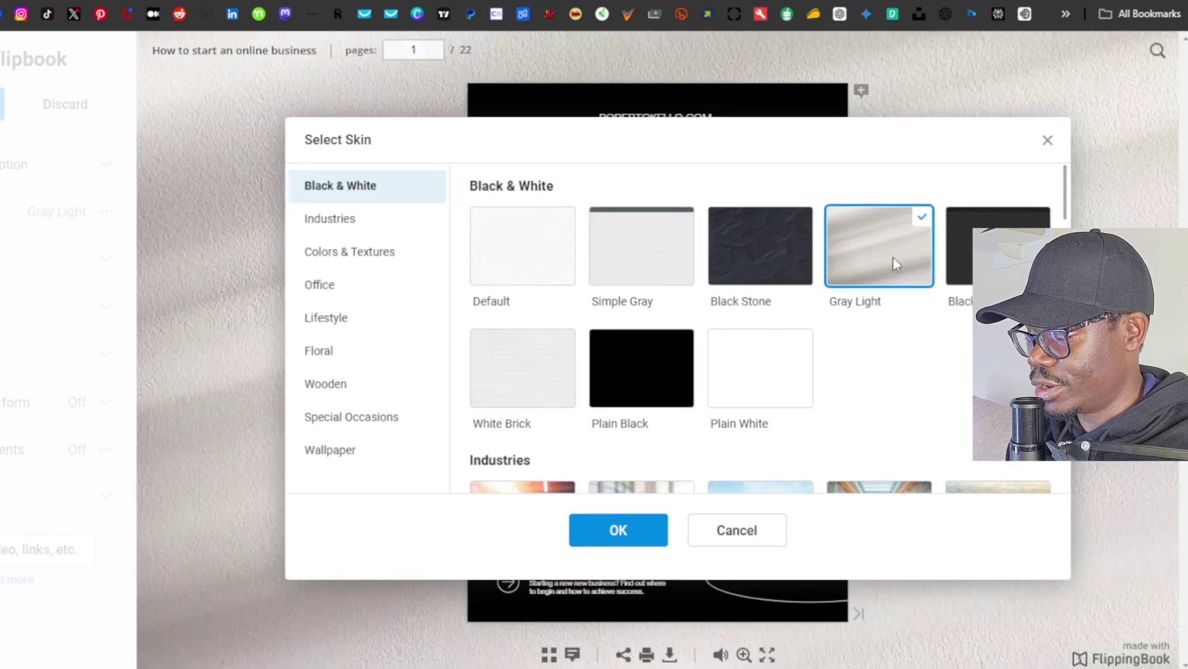
{"action": "left_click", "coordinate": [956, 258]}
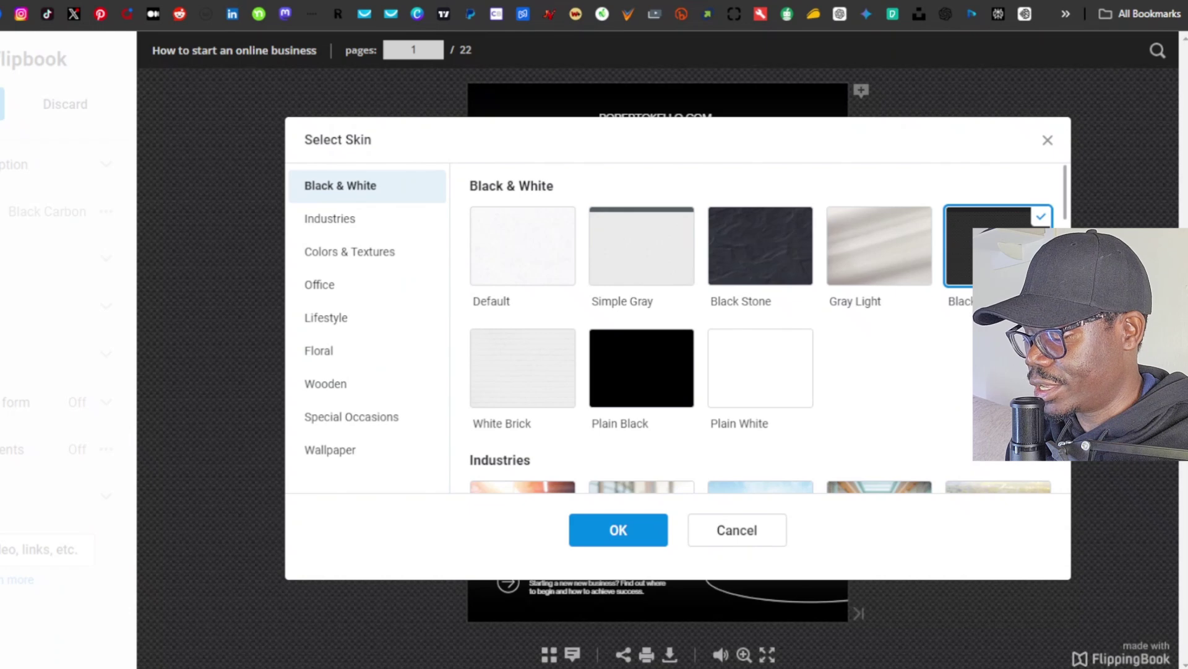
{"action": "scroll", "coordinate": [647, 350], "scroll_direction": "down", "scroll_amount": 4}
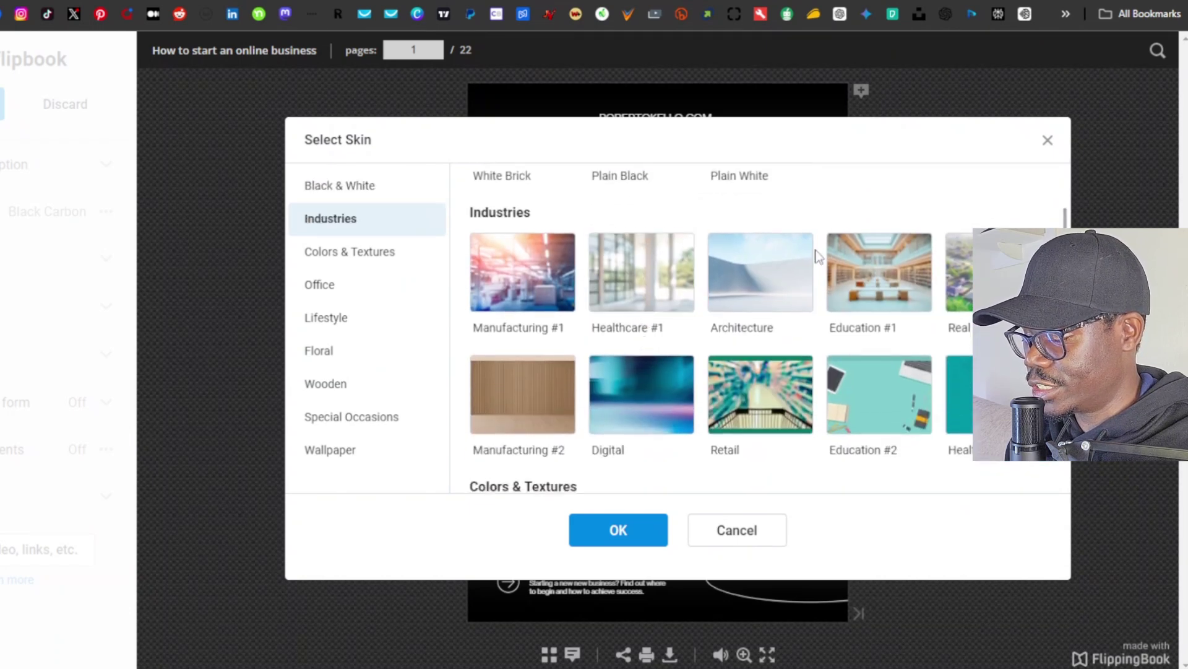
{"action": "left_click", "coordinate": [533, 277]}
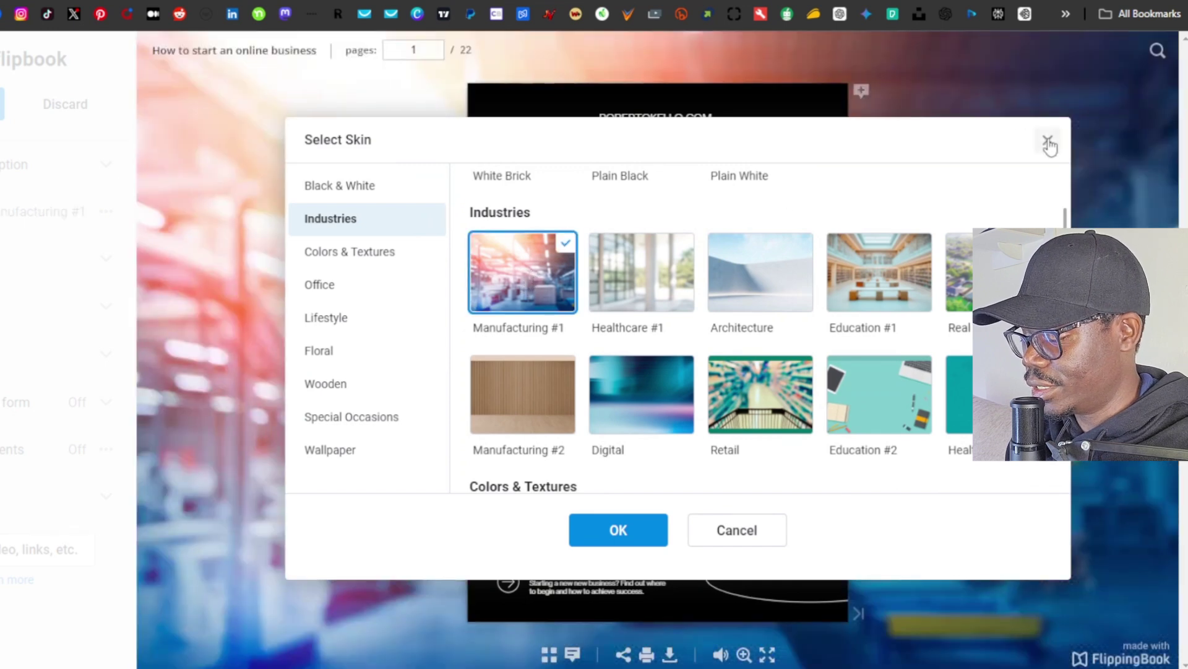
{"action": "left_click", "coordinate": [619, 531]}
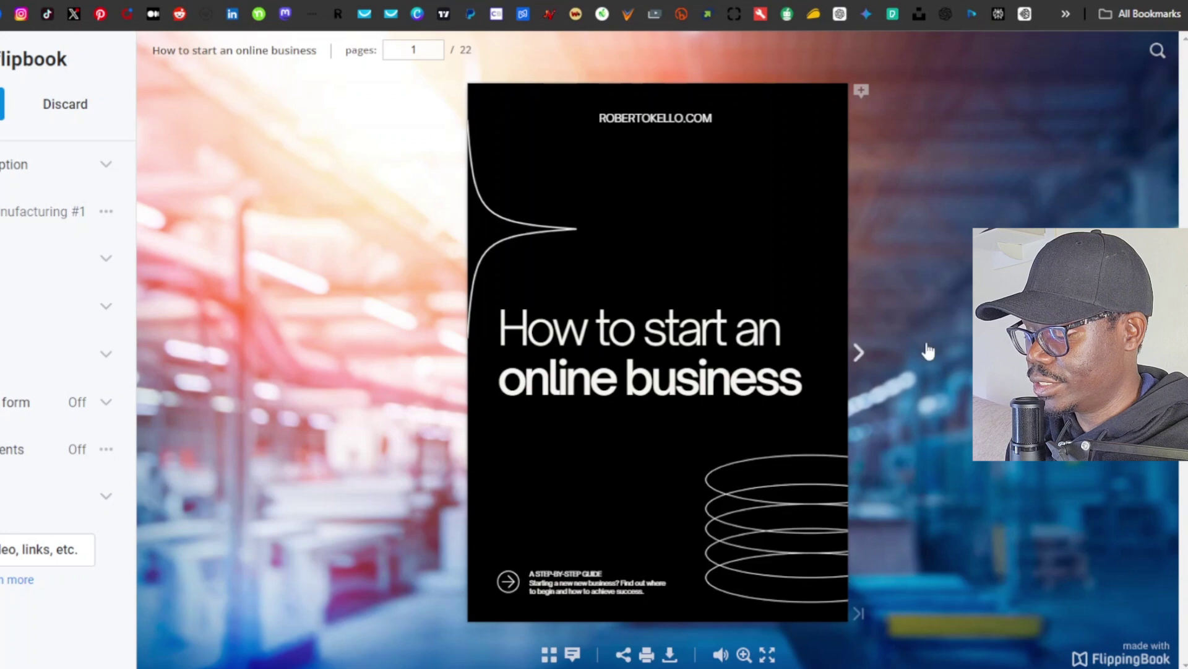
- Browse the remaining skin categories from Colors & Textures to Wallpaper and leave the skin selection
{"action": "left_click", "coordinate": [50, 214]}
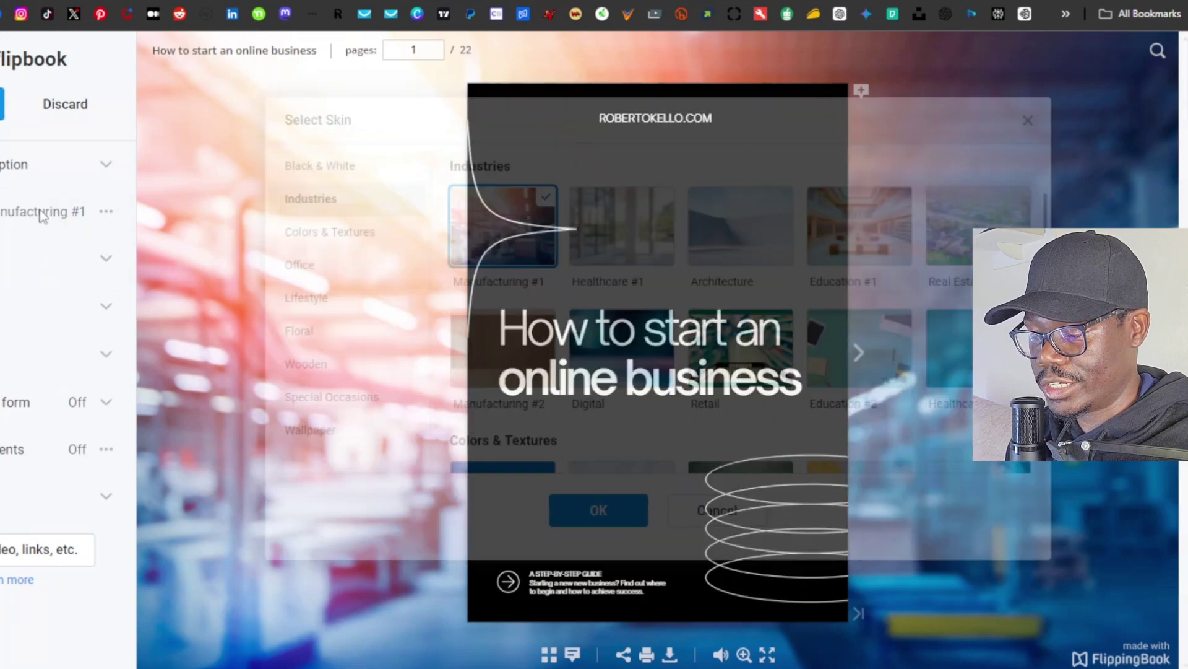
{"action": "scroll", "coordinate": [622, 297], "scroll_direction": "down", "scroll_amount": 3}
{"action": "scroll", "coordinate": [557, 266], "scroll_direction": "down", "scroll_amount": 8}
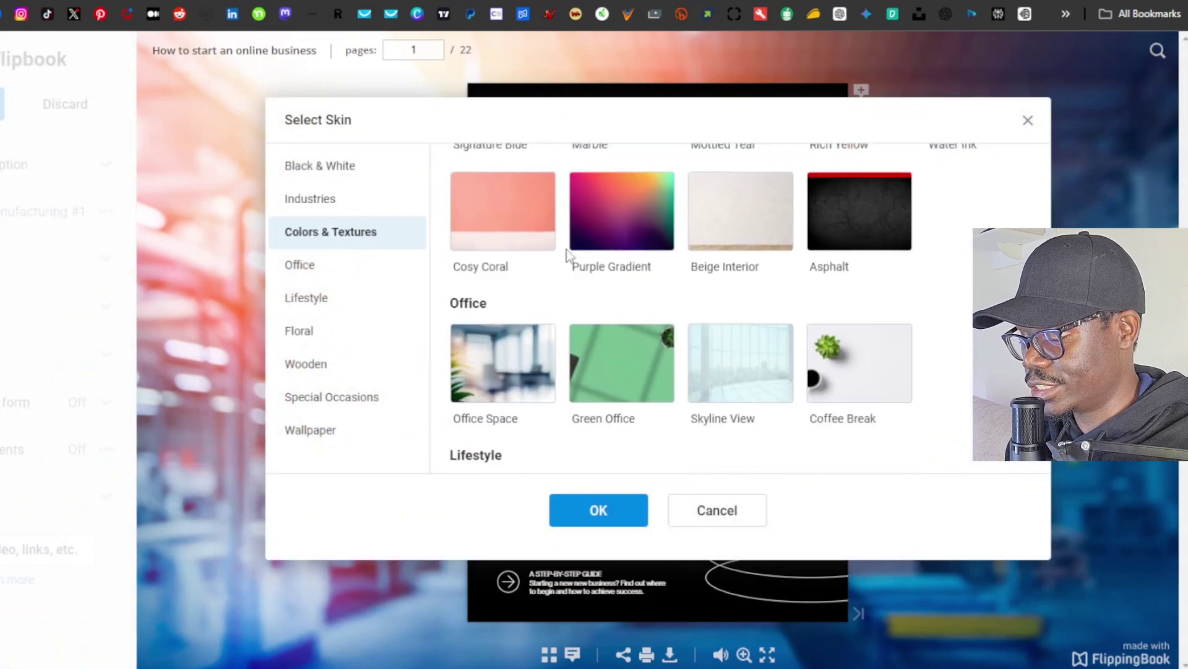
{"action": "scroll", "coordinate": [622, 251], "scroll_direction": "down", "scroll_amount": 8}
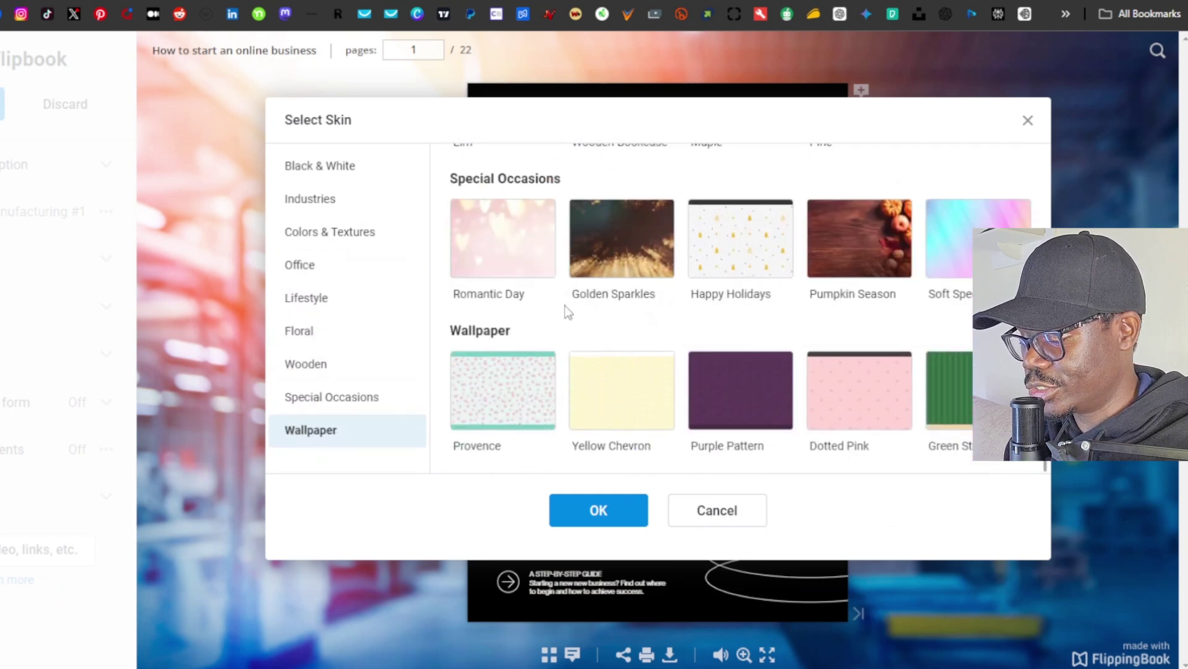
{"action": "scroll", "coordinate": [567, 309], "scroll_direction": "up", "scroll_amount": 6}
{"action": "scroll", "coordinate": [609, 304], "scroll_direction": "up", "scroll_amount": 3}
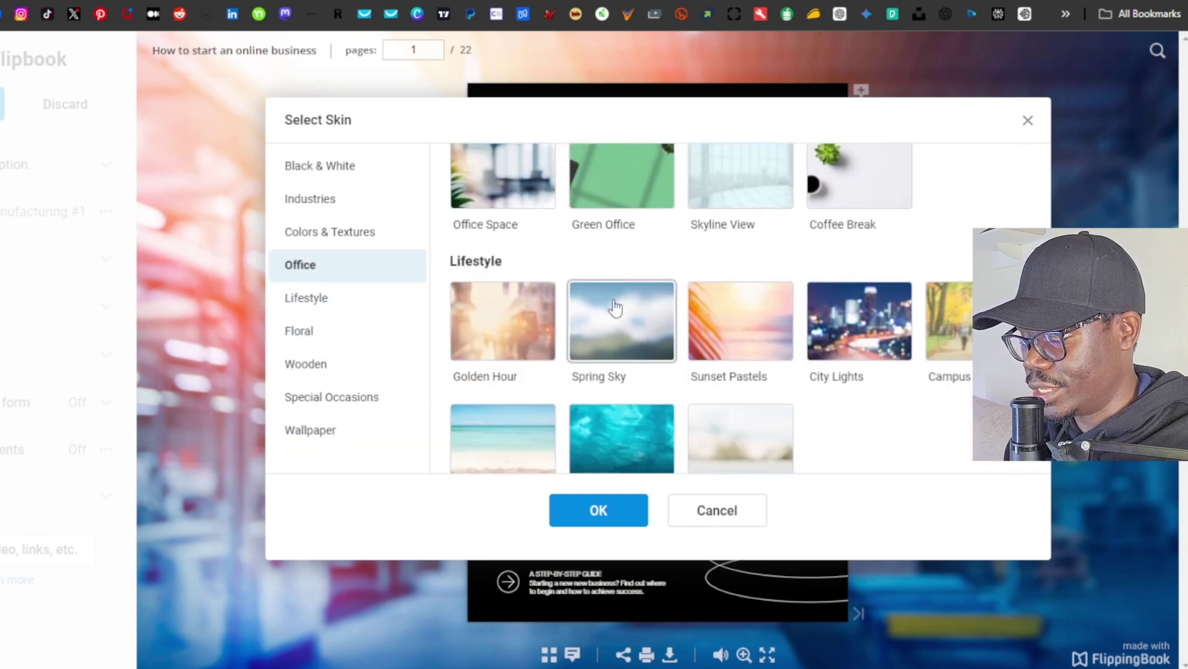
{"action": "left_click", "coordinate": [1028, 127]}
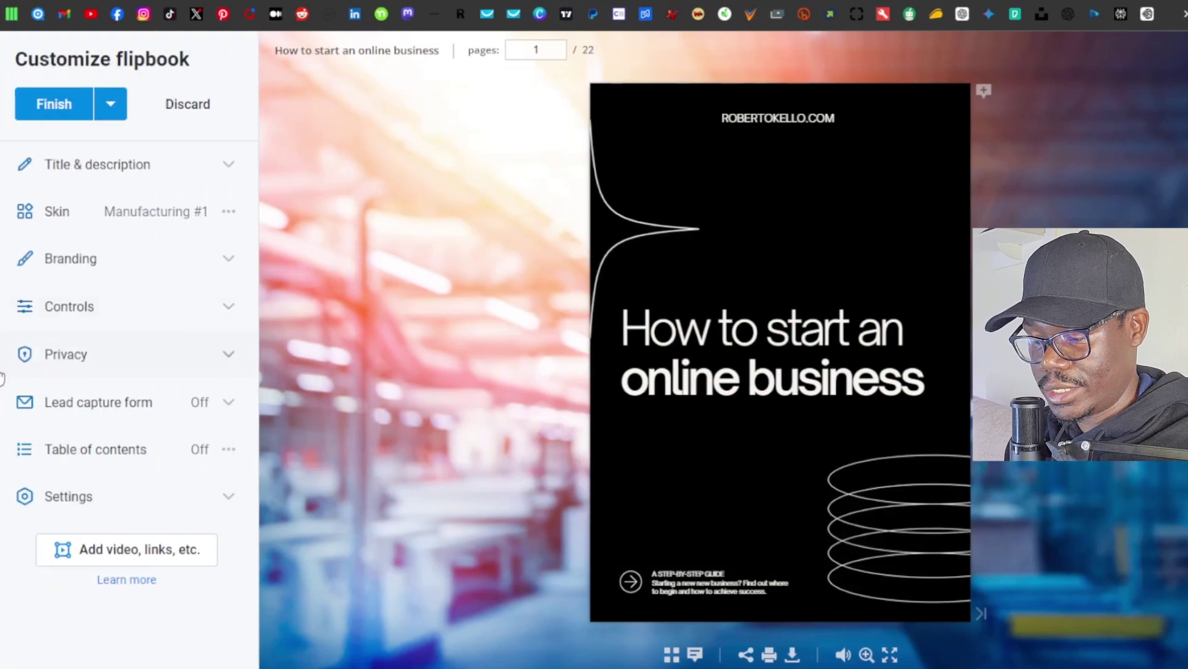
- Replace the default flipbook logo with the green three-bar image and link it to the author's website address
{"action": "left_click", "coordinate": [180, 265]}
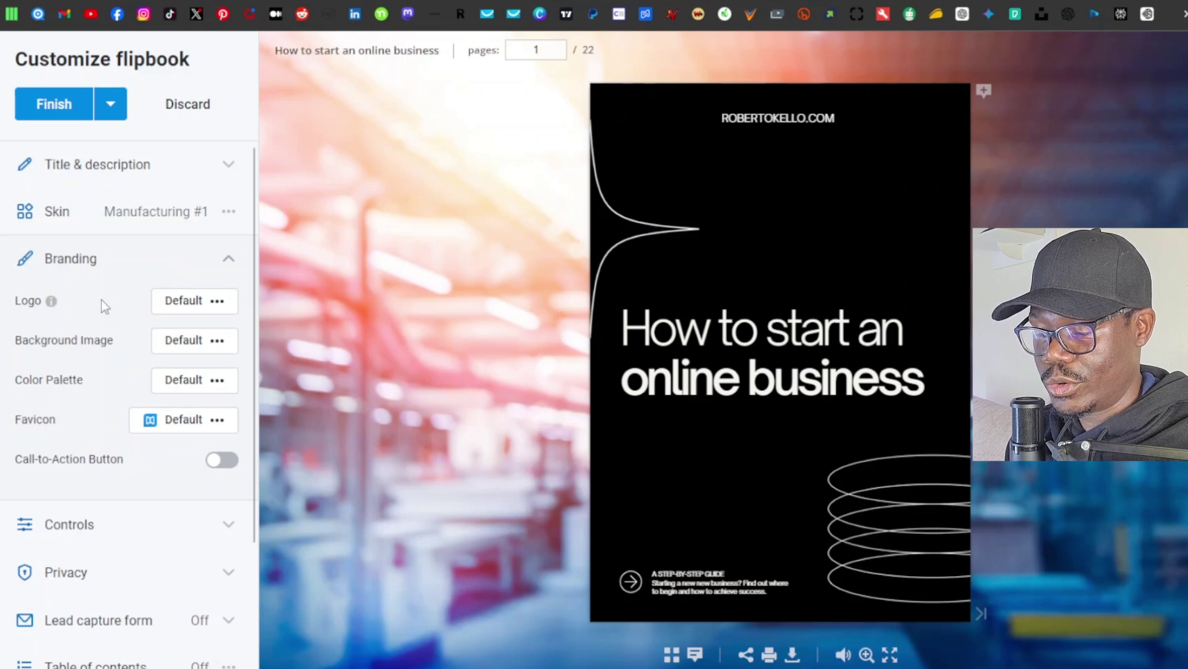
{"action": "left_click", "coordinate": [178, 302]}
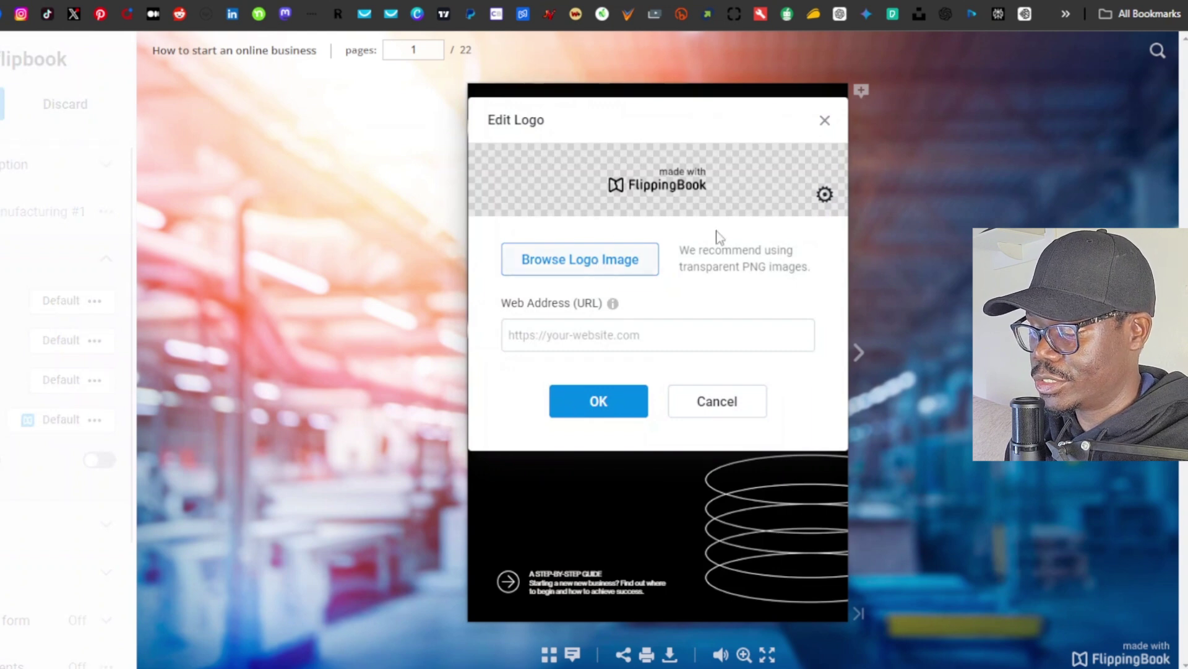
{"action": "left_click", "coordinate": [825, 195]}
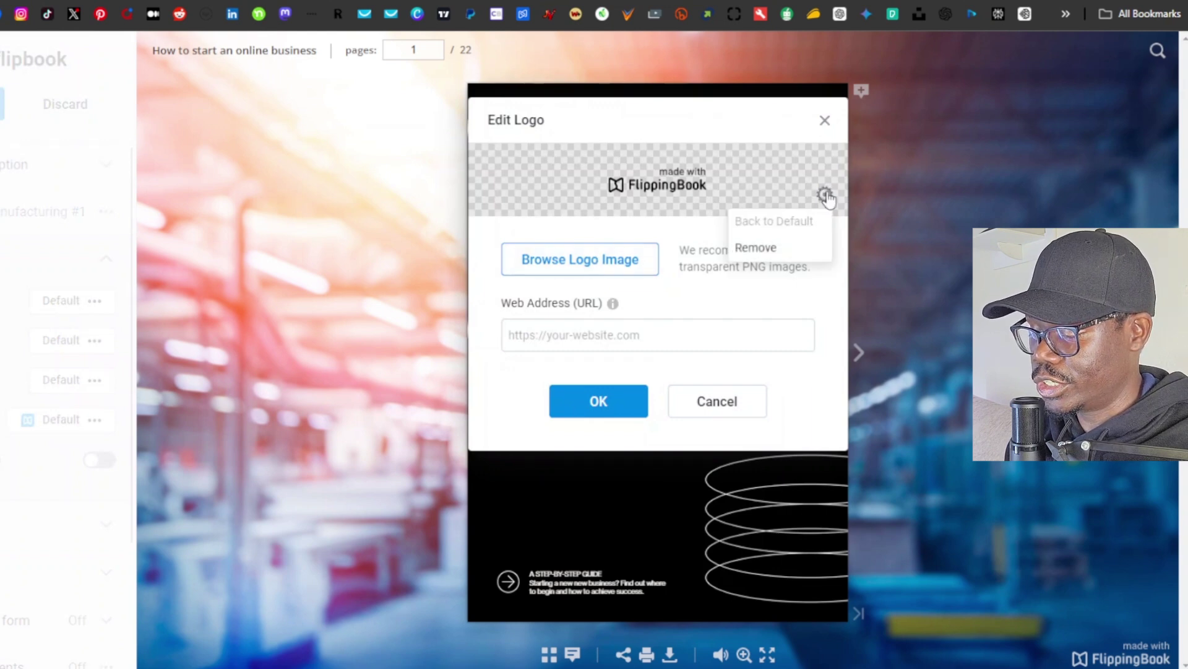
{"action": "left_click", "coordinate": [754, 247]}
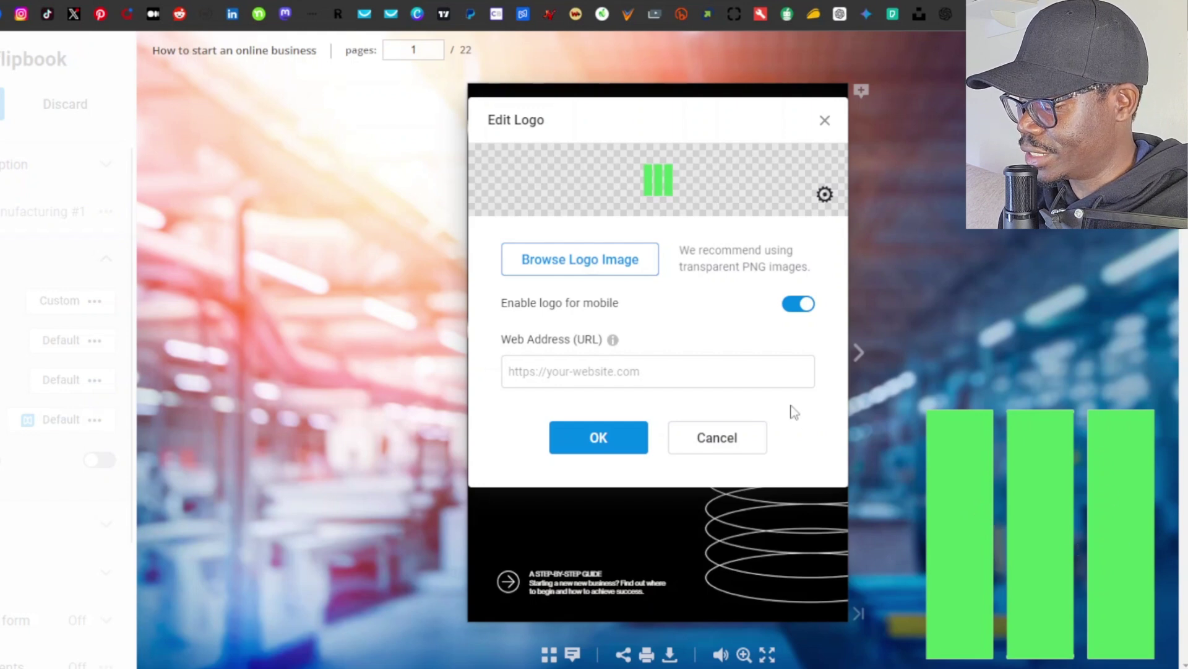
{"action": "left_click", "coordinate": [586, 377]}
{"action": "type", "text": "ro"}
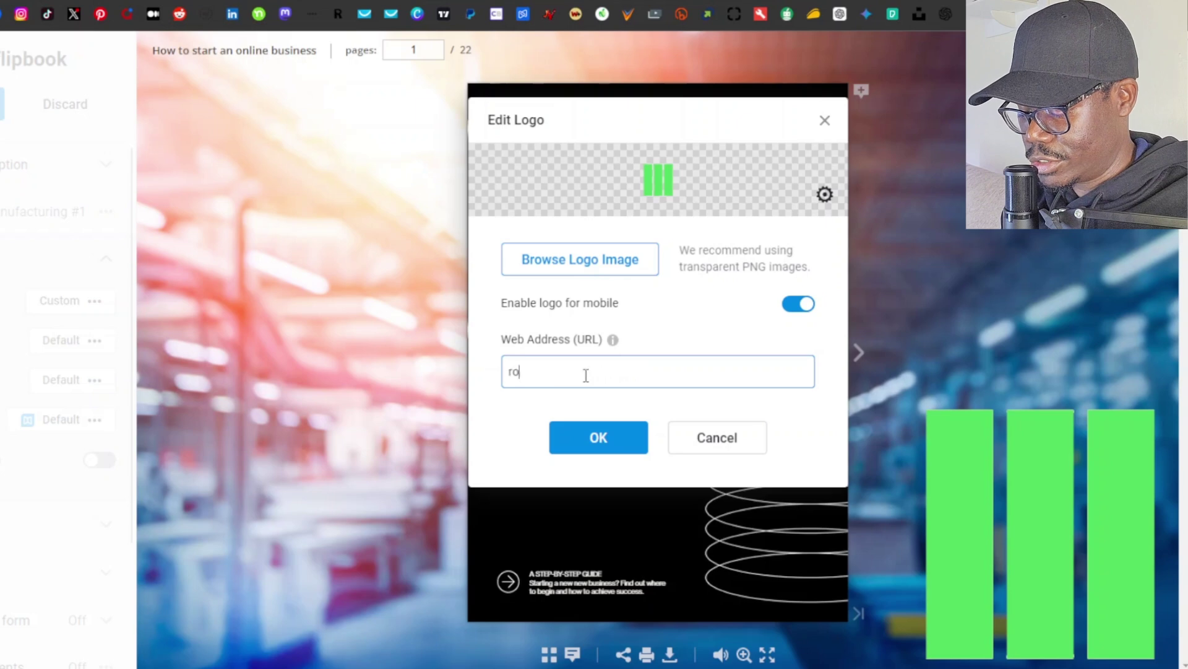
{"action": "type", "text": "bertokello.com"}
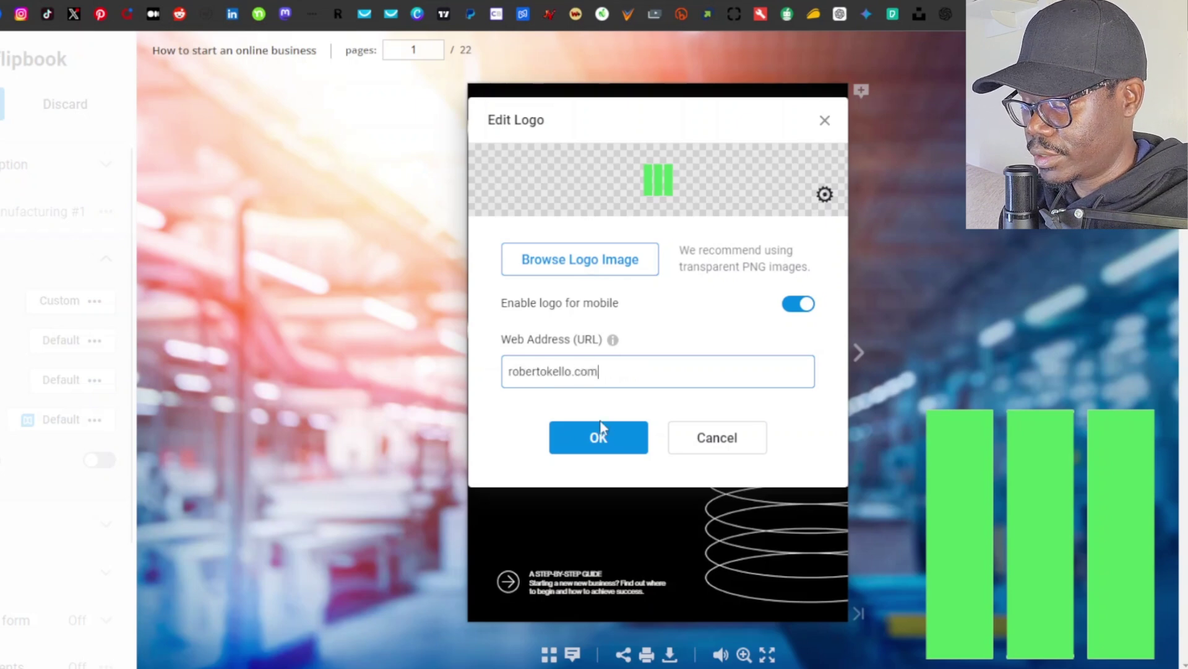
{"action": "left_click", "coordinate": [618, 451]}
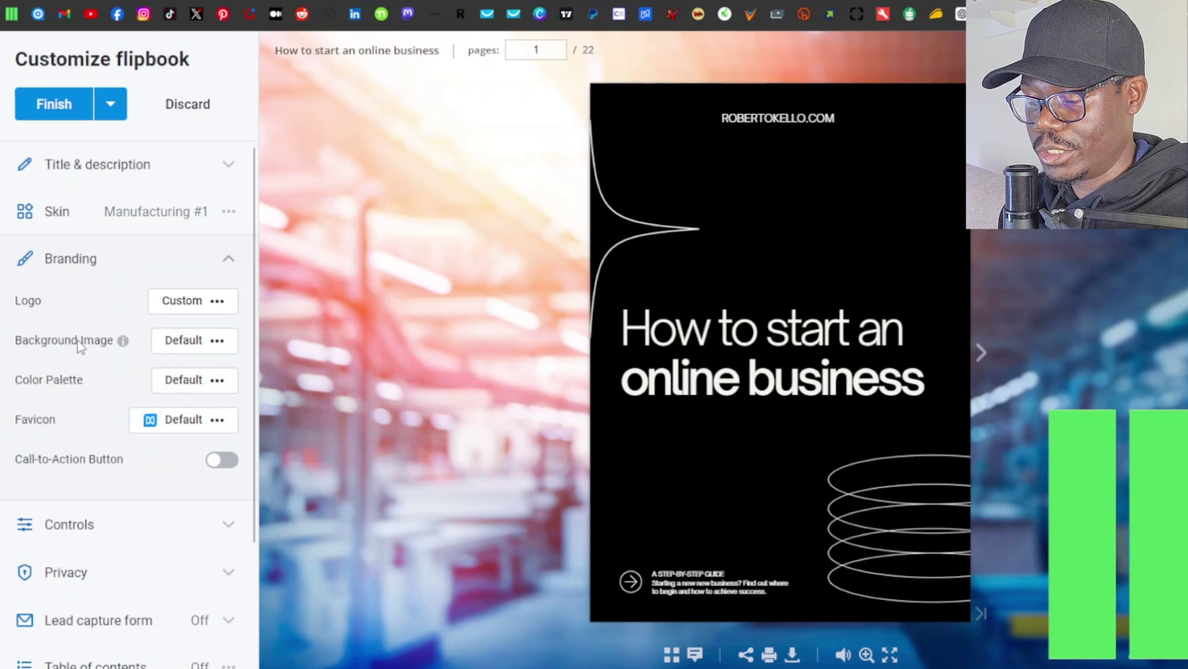
- Check the background image settings, and set the color palette's panel color to #3A77D2 and its background color to #205199
{"action": "left_click", "coordinate": [192, 344]}
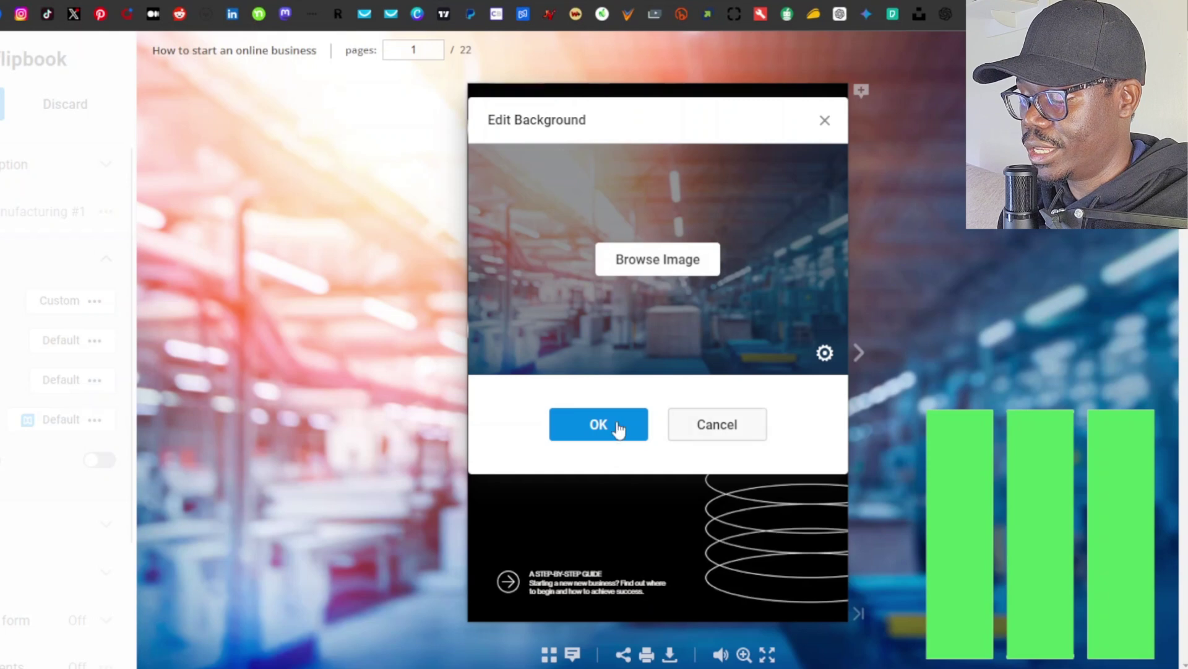
{"action": "left_click", "coordinate": [710, 427]}
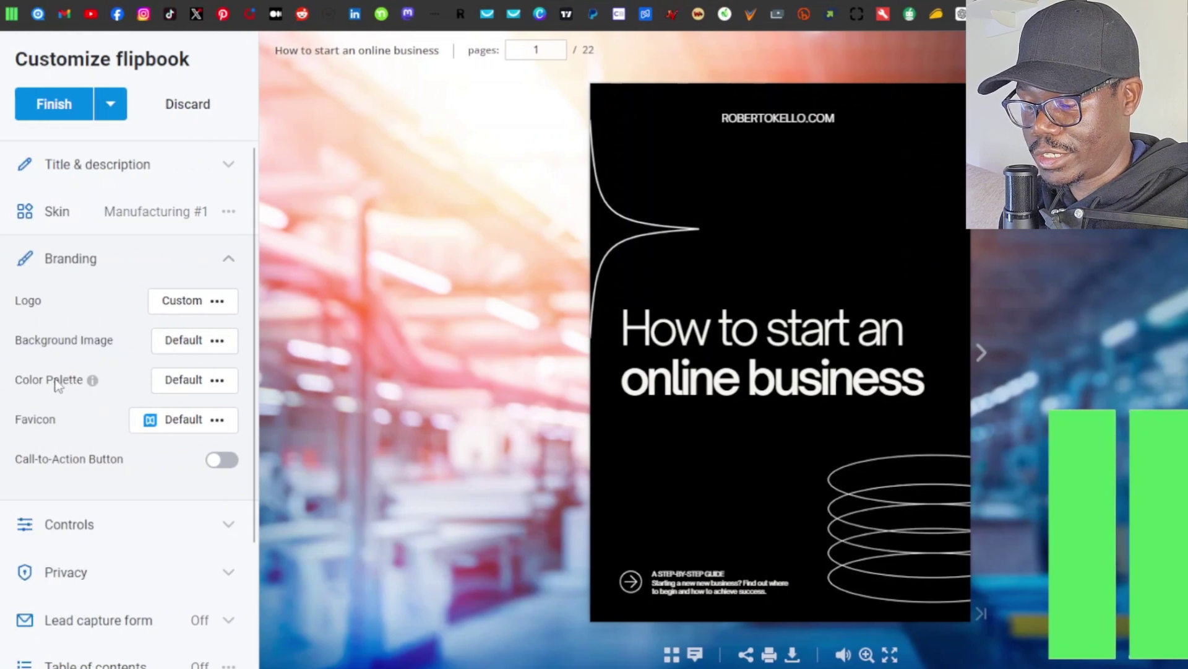
{"action": "left_click", "coordinate": [185, 383]}
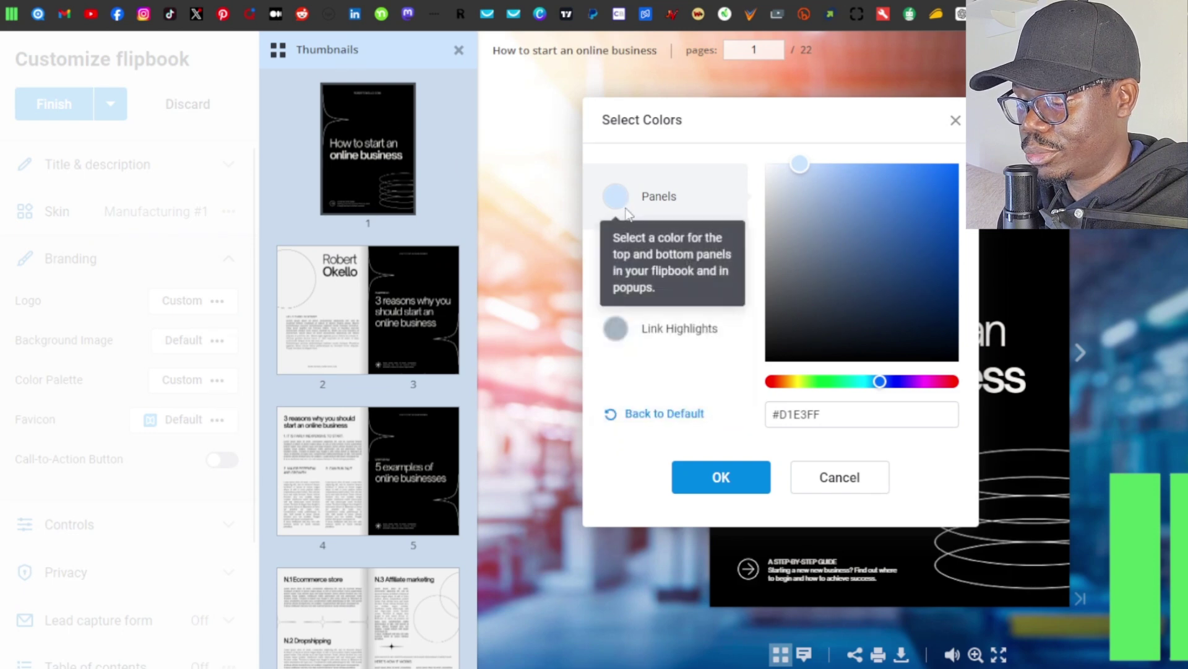
{"action": "left_click_drag", "start_coordinate": [801, 170], "coordinate": [905, 198]}
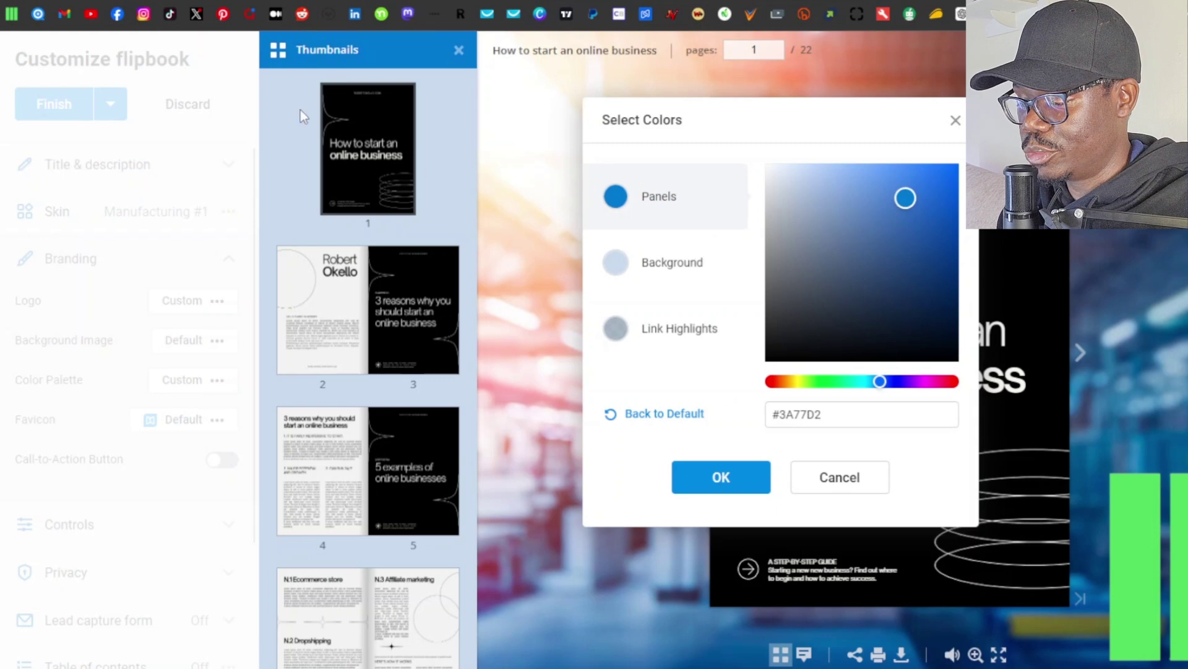
{"action": "left_click", "coordinate": [616, 263]}
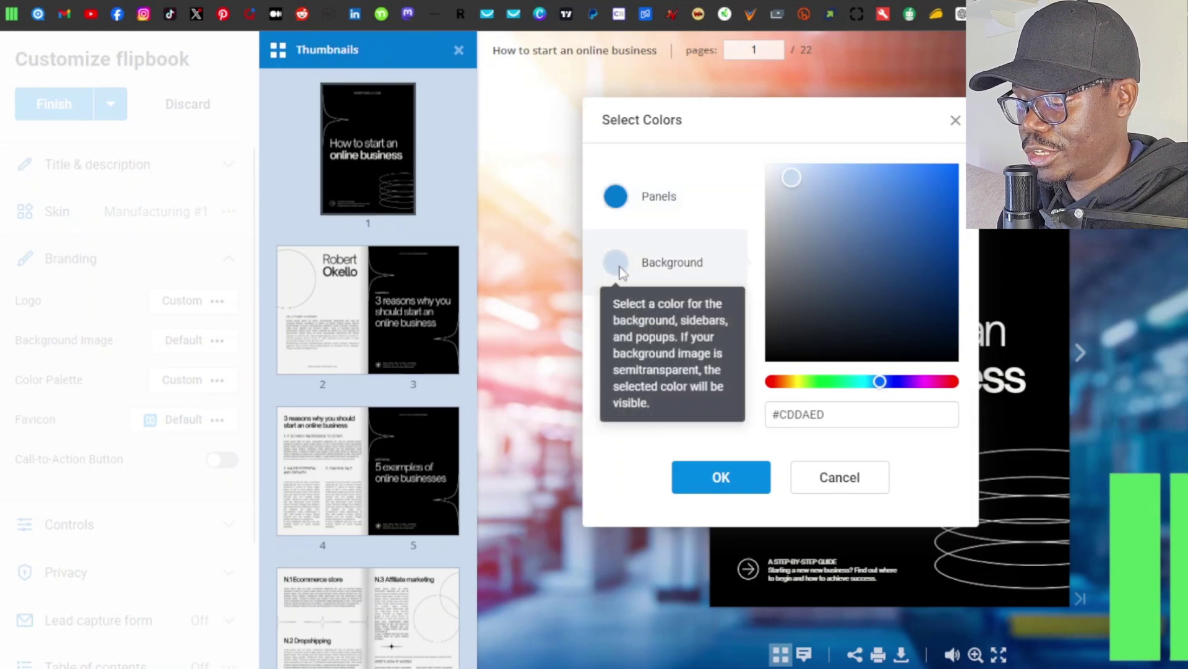
{"action": "left_click_drag", "start_coordinate": [819, 194], "coordinate": [918, 242]}
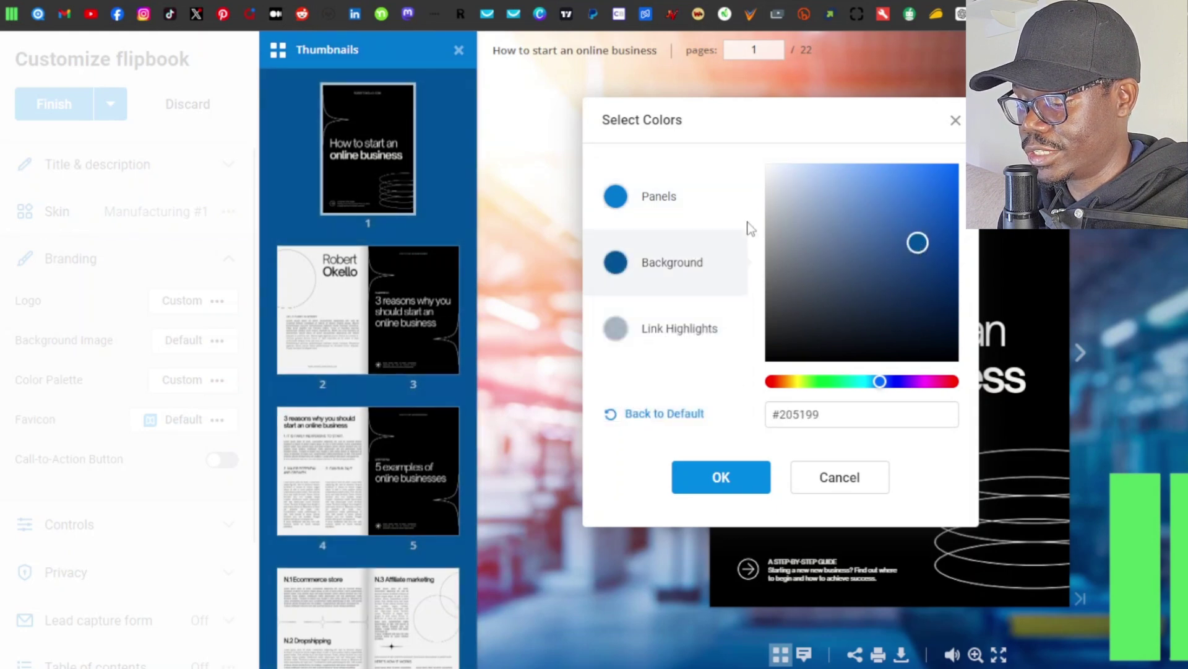
- Set the palette's link highlight color to green #79EB1A and apply the color palette
{"action": "left_click", "coordinate": [616, 329]}
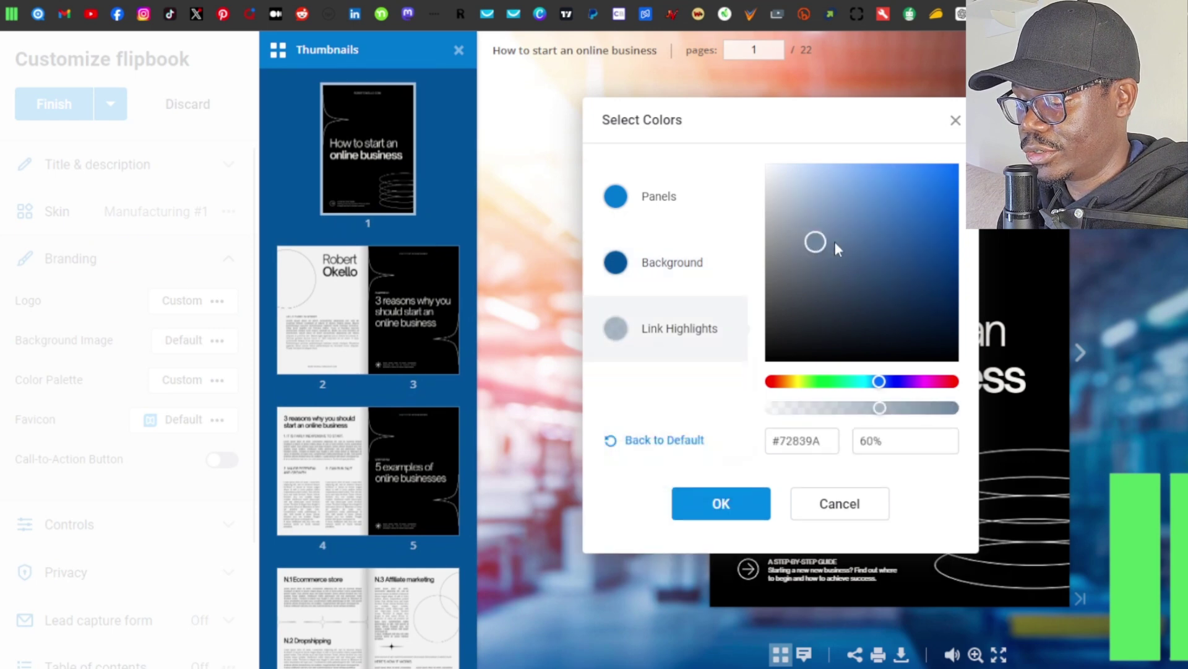
{"action": "left_click_drag", "start_coordinate": [838, 247], "coordinate": [918, 187]}
{"action": "left_click", "coordinate": [820, 382]}
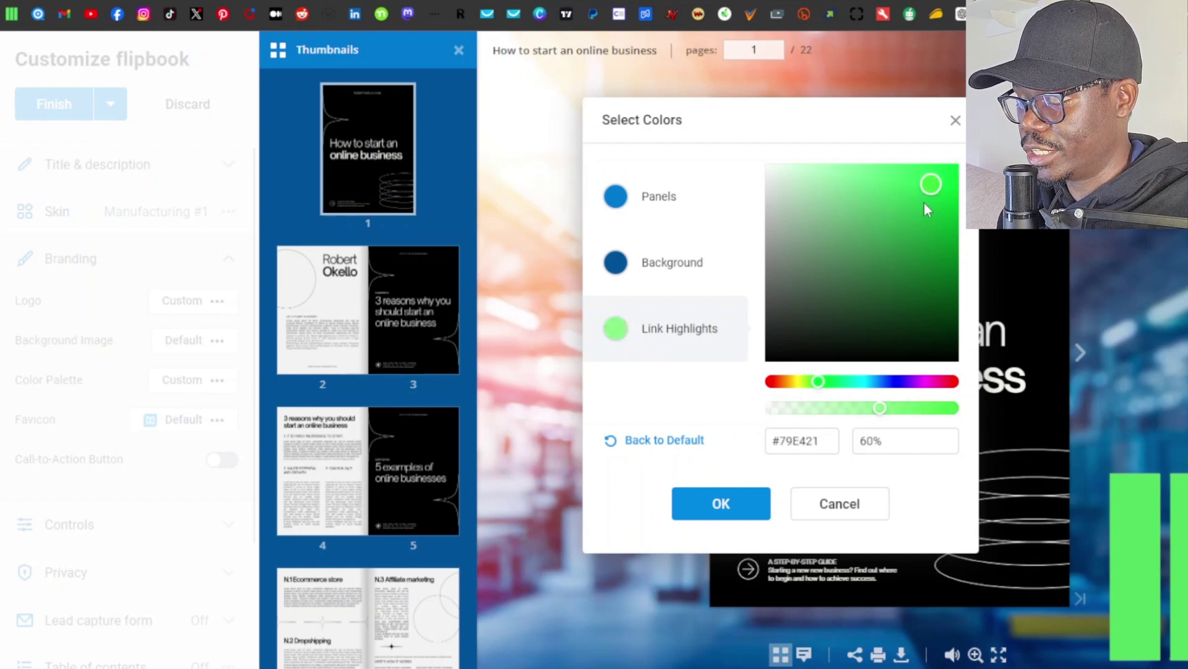
{"action": "left_click_drag", "start_coordinate": [935, 185], "coordinate": [937, 178]}
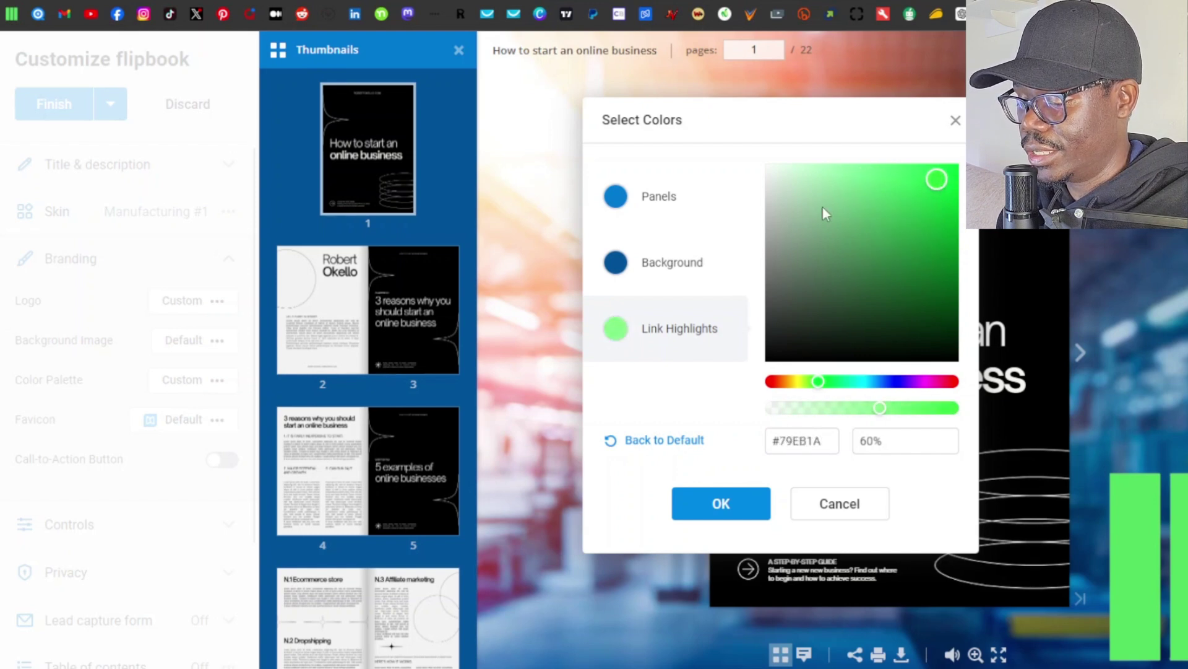
{"action": "left_click", "coordinate": [712, 504]}
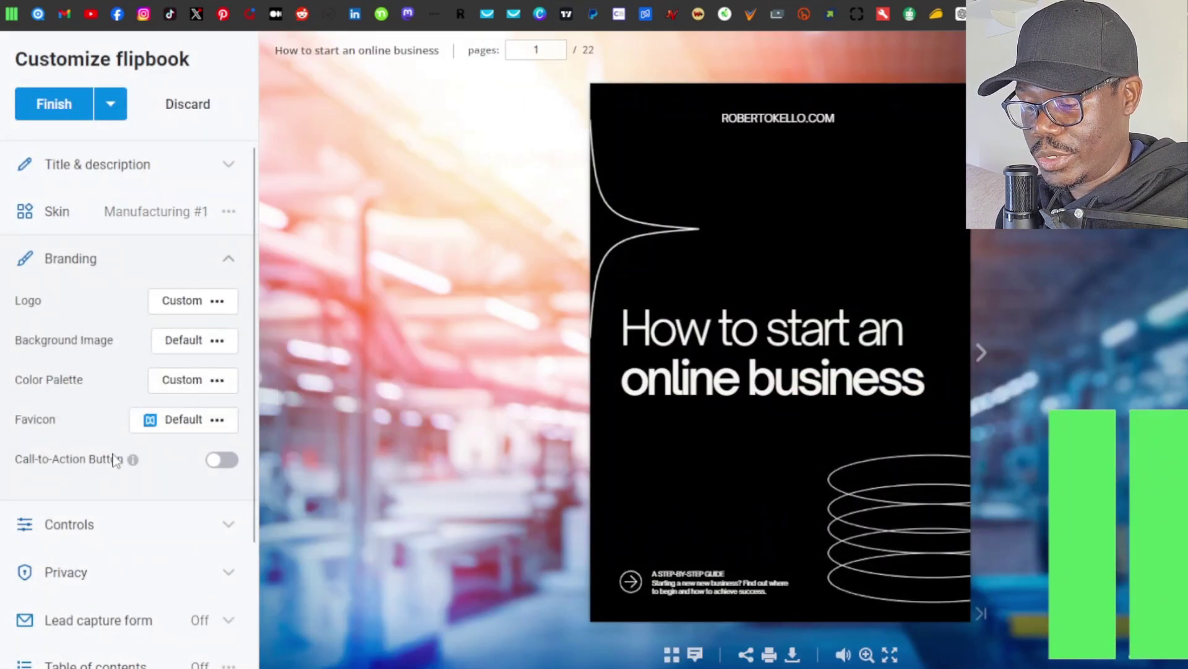
- Check the favicon settings without changing them and enable the flipbook's call-to-action button
{"action": "left_click", "coordinate": [184, 425]}
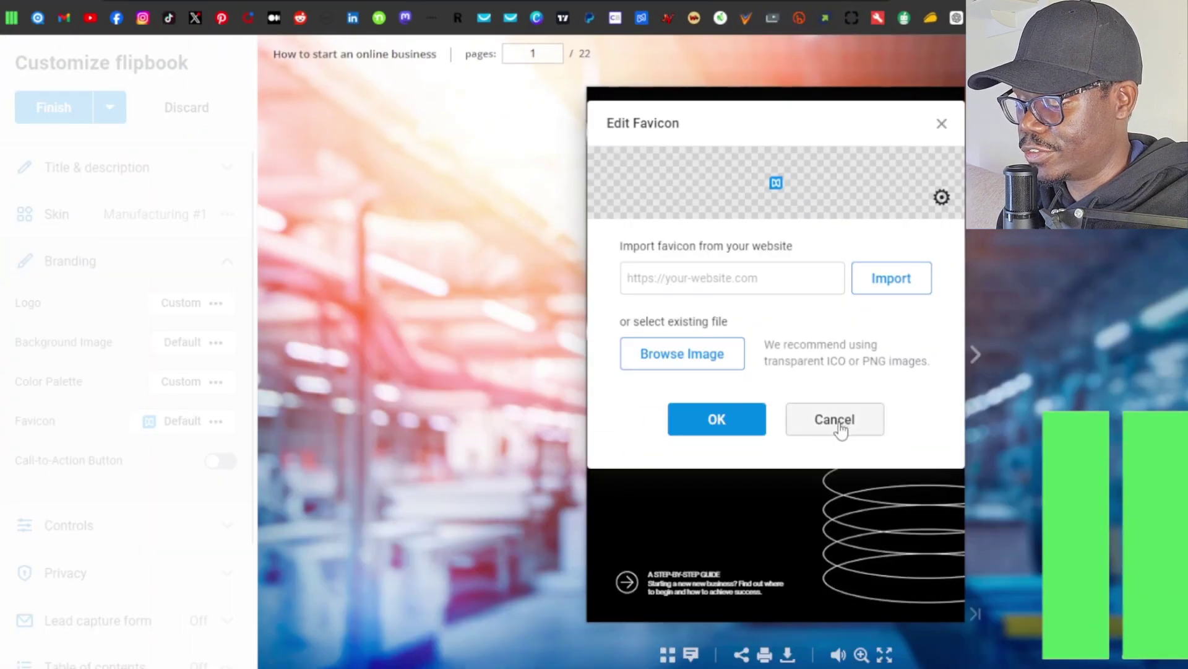
{"action": "left_click", "coordinate": [839, 423]}
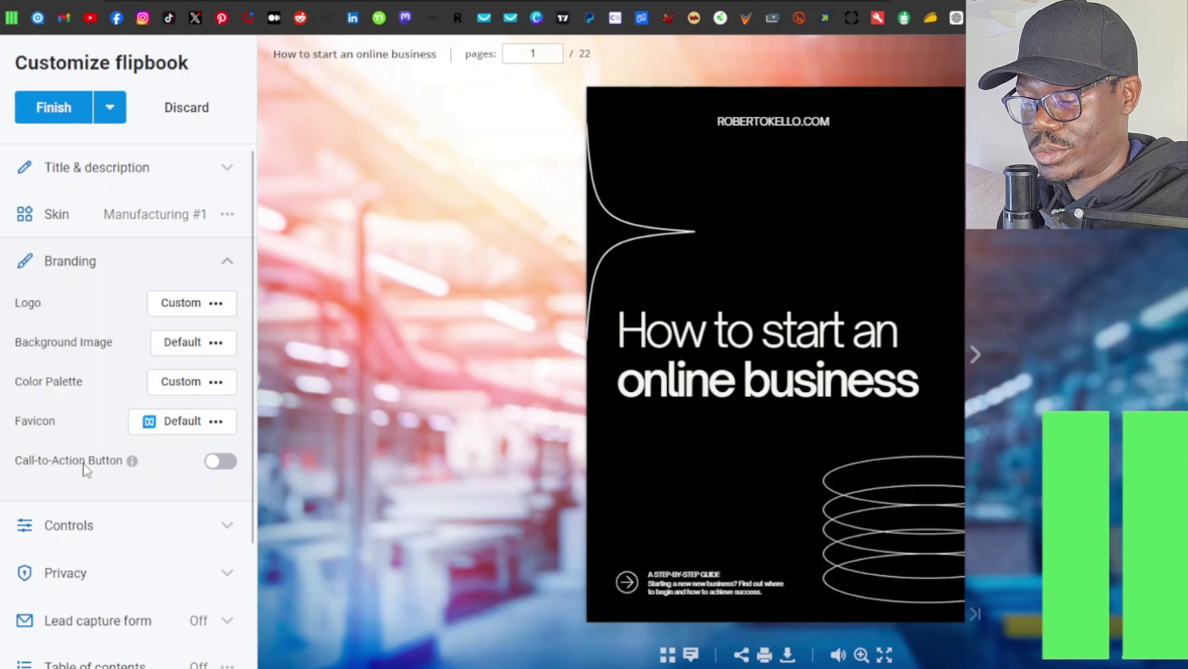
{"action": "left_click", "coordinate": [223, 464]}
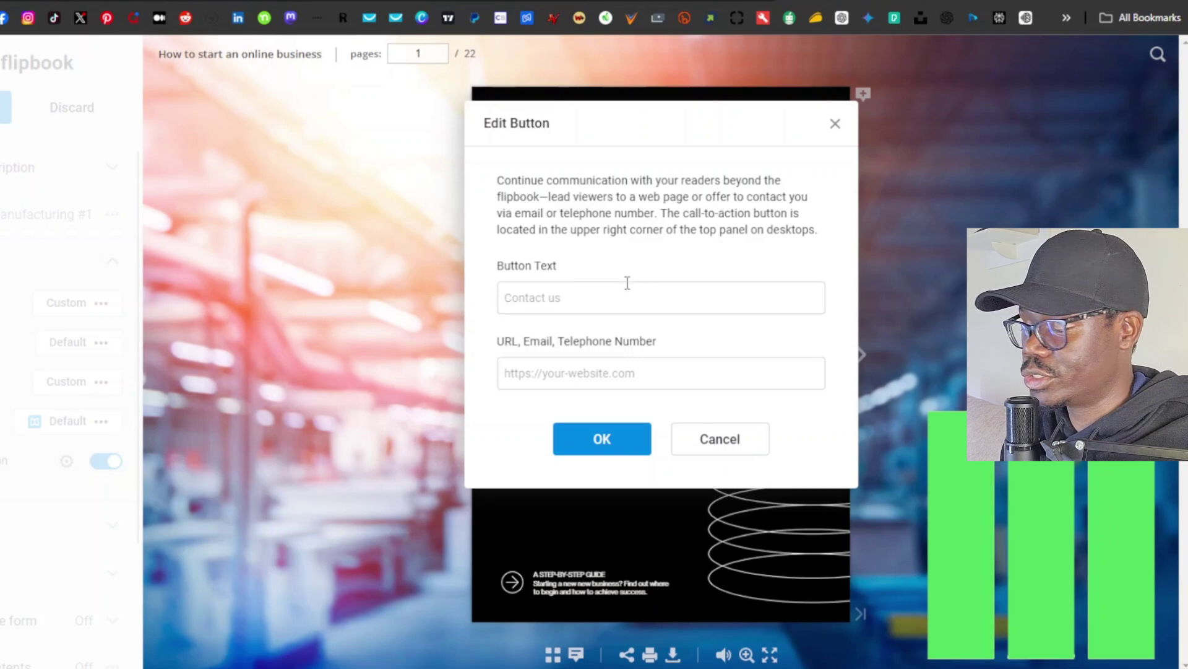
- Switch to the Digistore24 marketplace, filter digital products to Business & Investment, and copy the affiliate link for the MILLIONAIRE SECRETS ebook
{"action": "key", "text": "ctrl+t"}
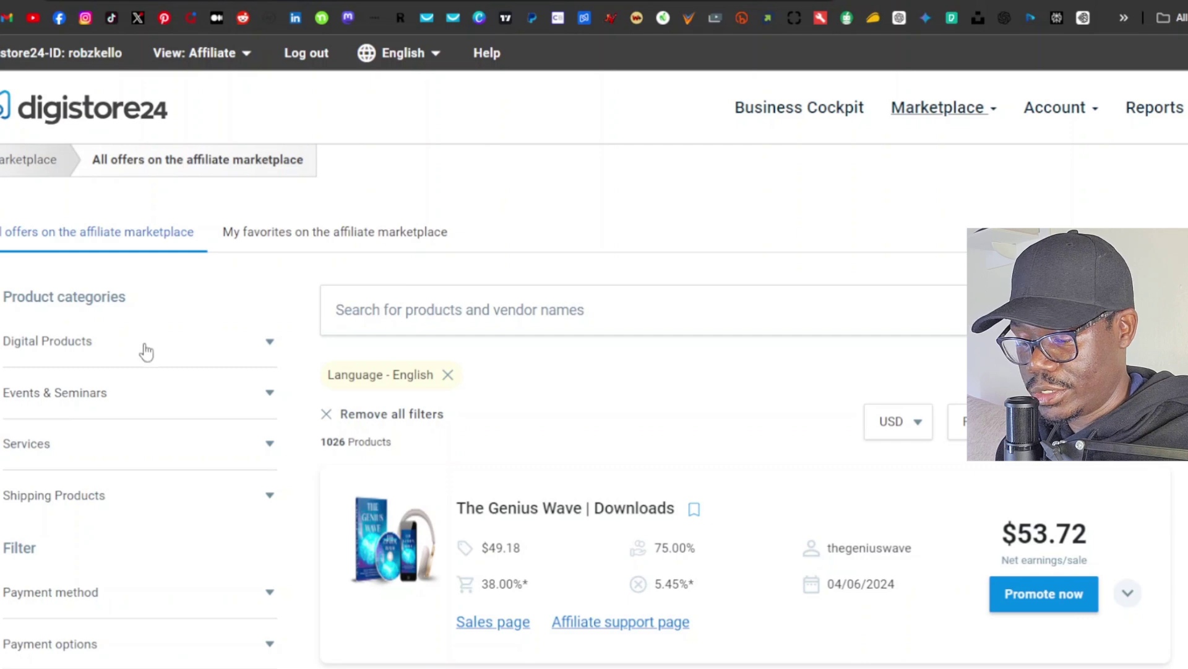
{"action": "left_click", "coordinate": [141, 351]}
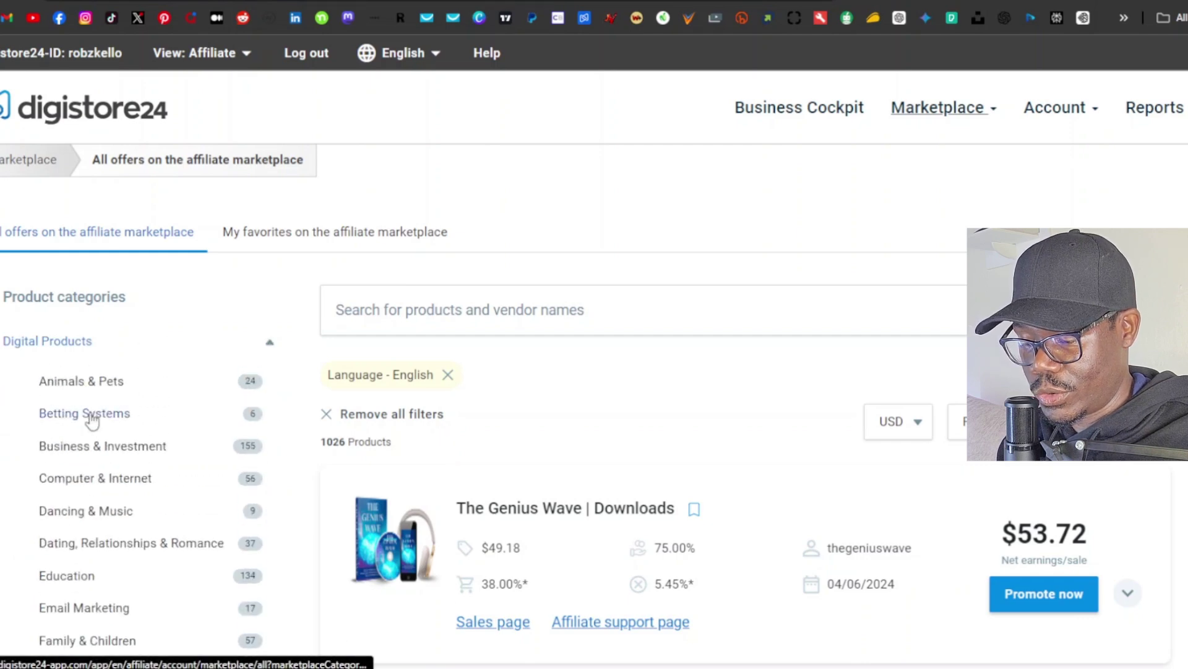
{"action": "scroll", "coordinate": [56, 477], "scroll_direction": "down", "scroll_amount": 1}
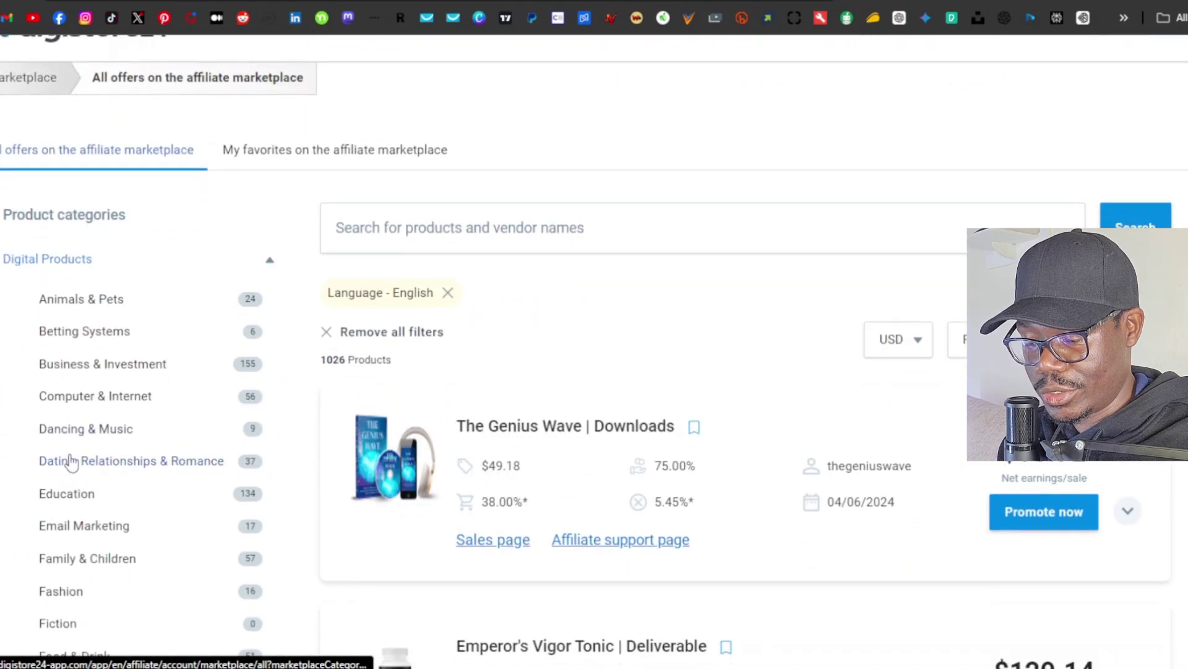
{"action": "left_click", "coordinate": [111, 366]}
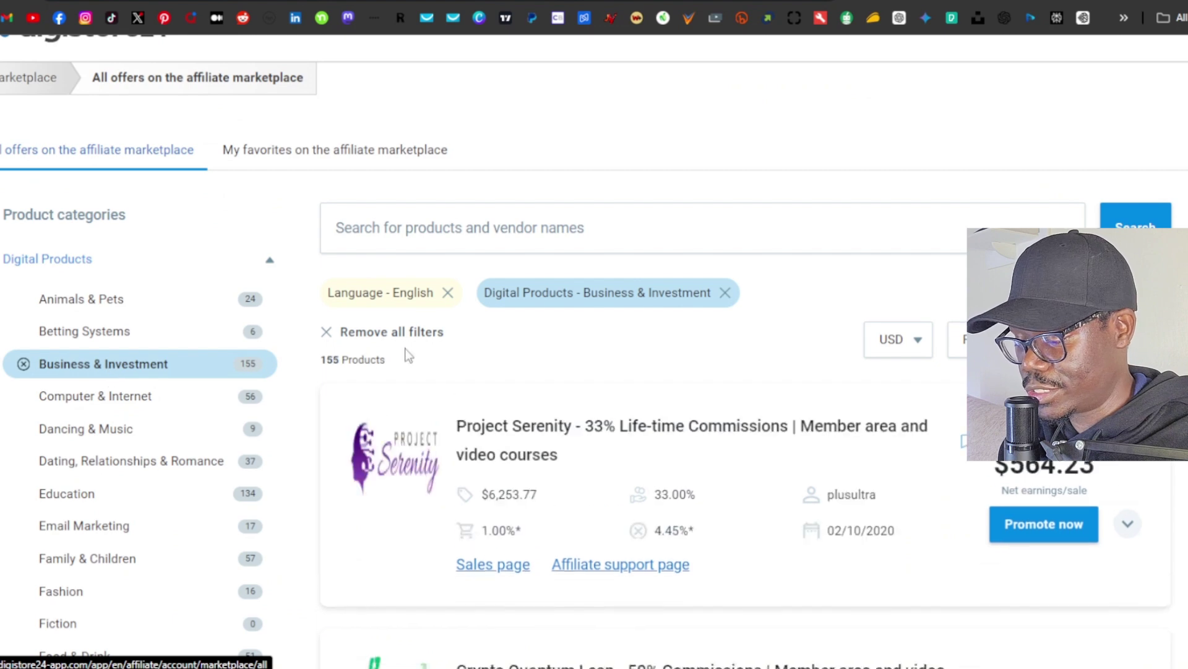
{"action": "scroll", "coordinate": [626, 447], "scroll_direction": "down", "scroll_amount": 3}
{"action": "scroll", "coordinate": [629, 447], "scroll_direction": "down", "scroll_amount": 4}
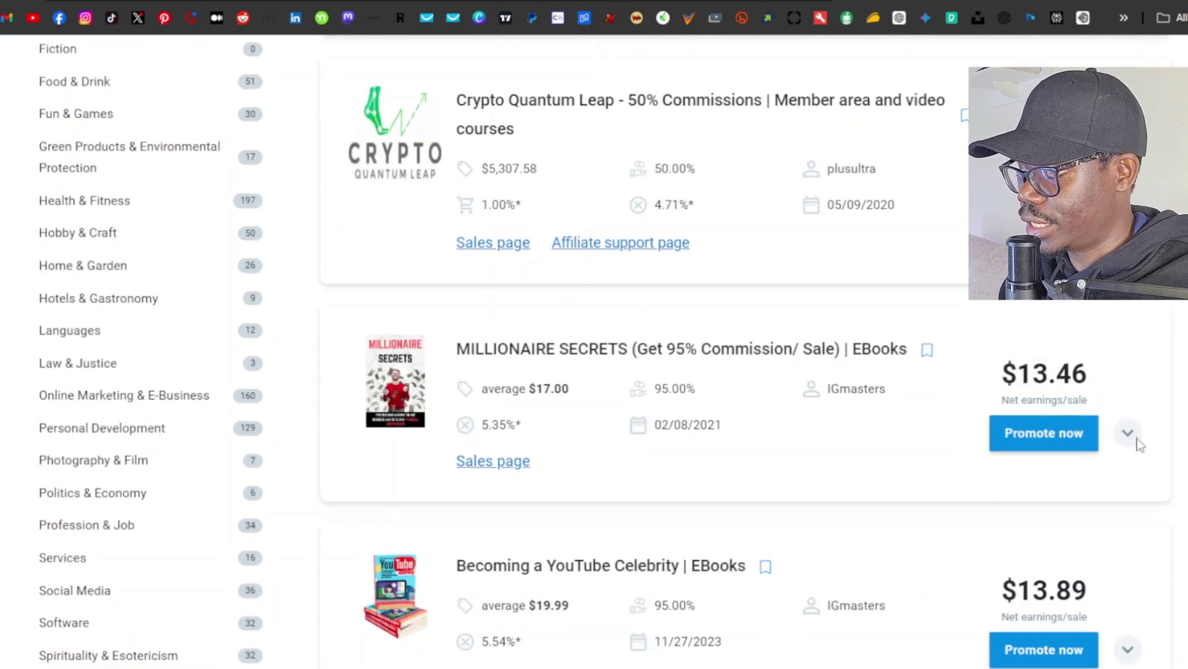
{"action": "left_click", "coordinate": [1041, 436]}
{"action": "left_click", "coordinate": [779, 462]}
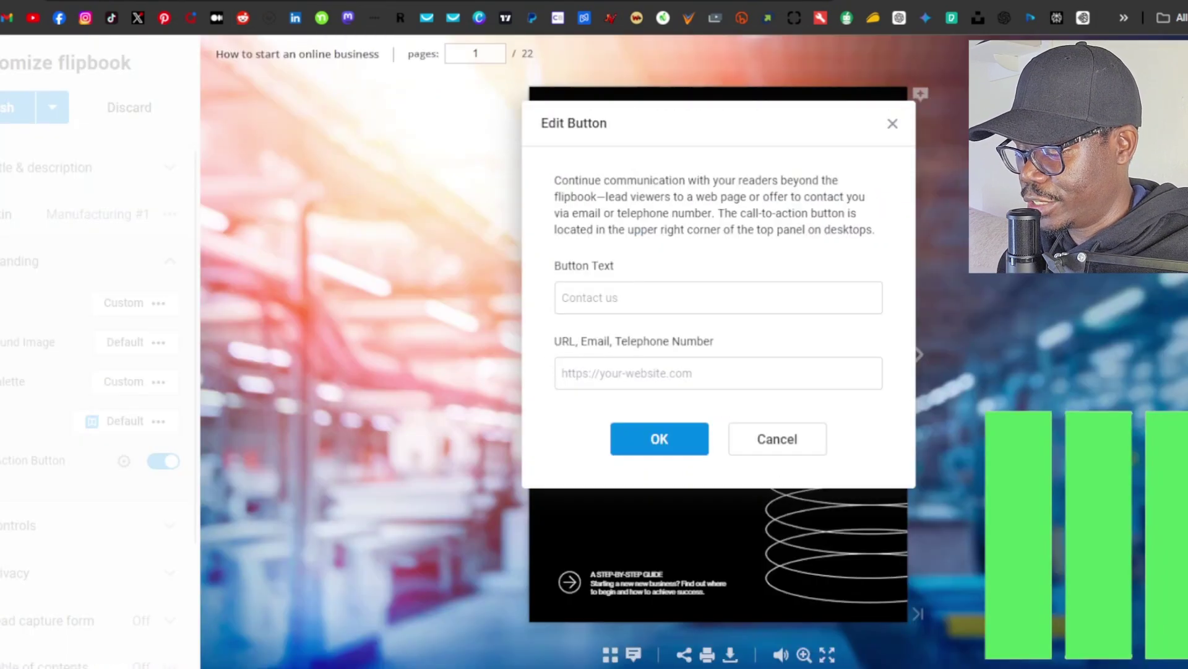
- Switch back to FlippingBook, paste the copied affiliate link as the call-to-action URL, and set the button text to "Learn Millionaire Secrets"
{"action": "left_click", "coordinate": [588, 375]}
{"action": "right_click", "coordinate": [589, 375]}
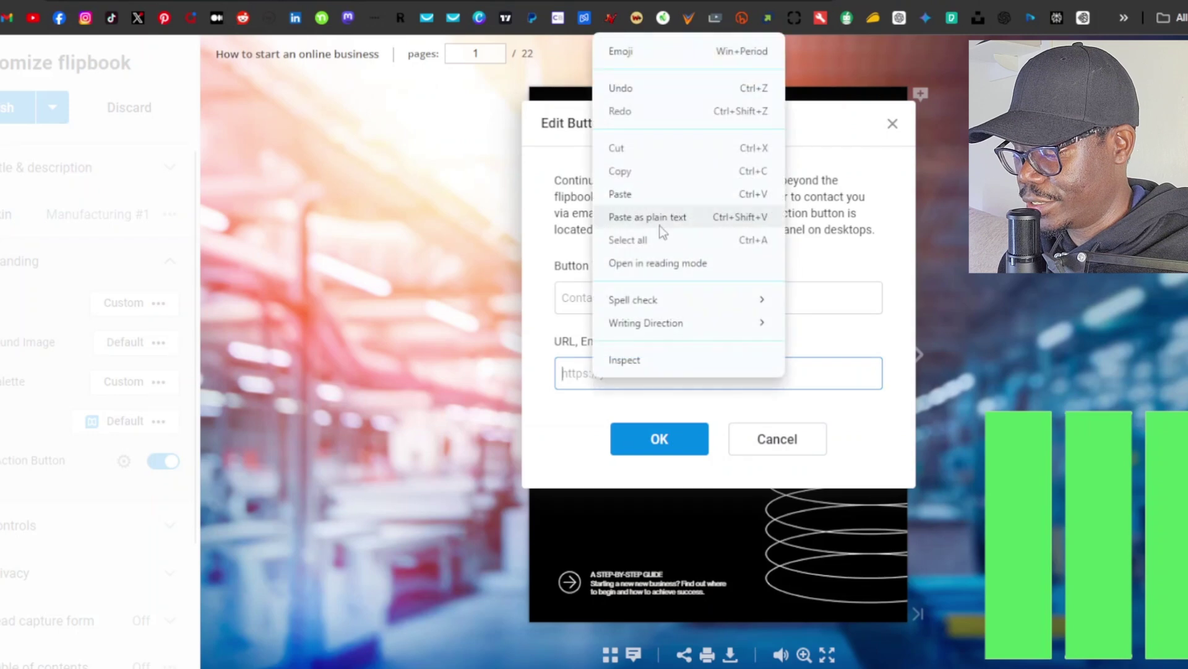
{"action": "left_click", "coordinate": [661, 220]}
{"action": "left_click", "coordinate": [613, 298]}
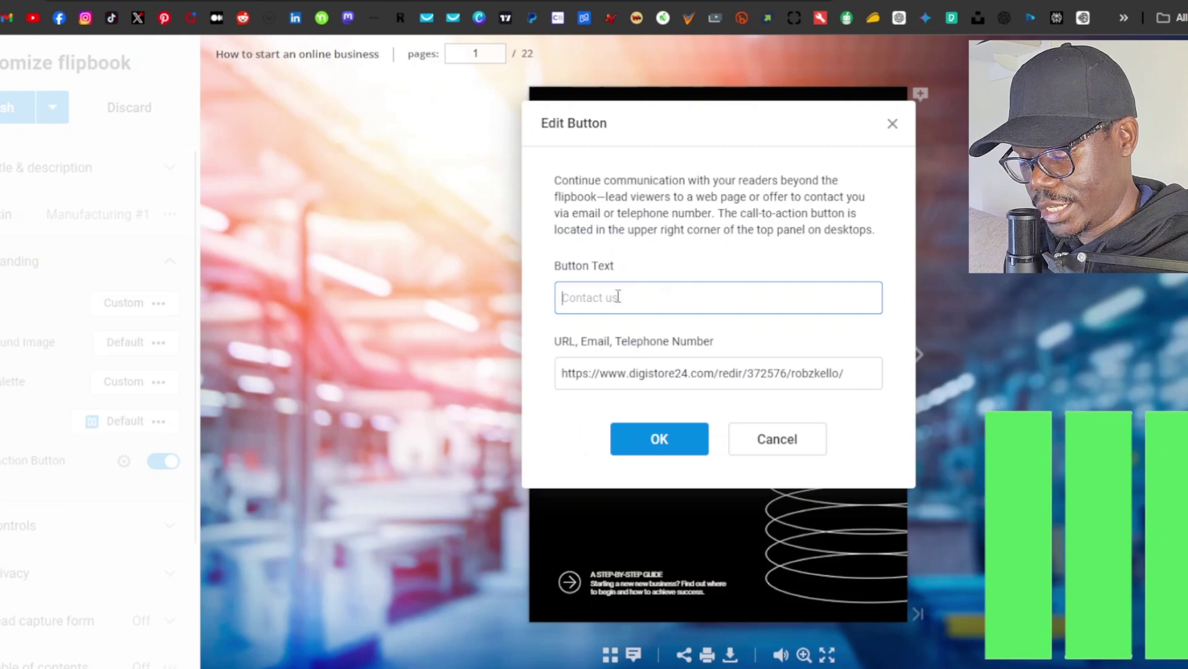
{"action": "type", "text": "Learn Millionaire Secrets"}
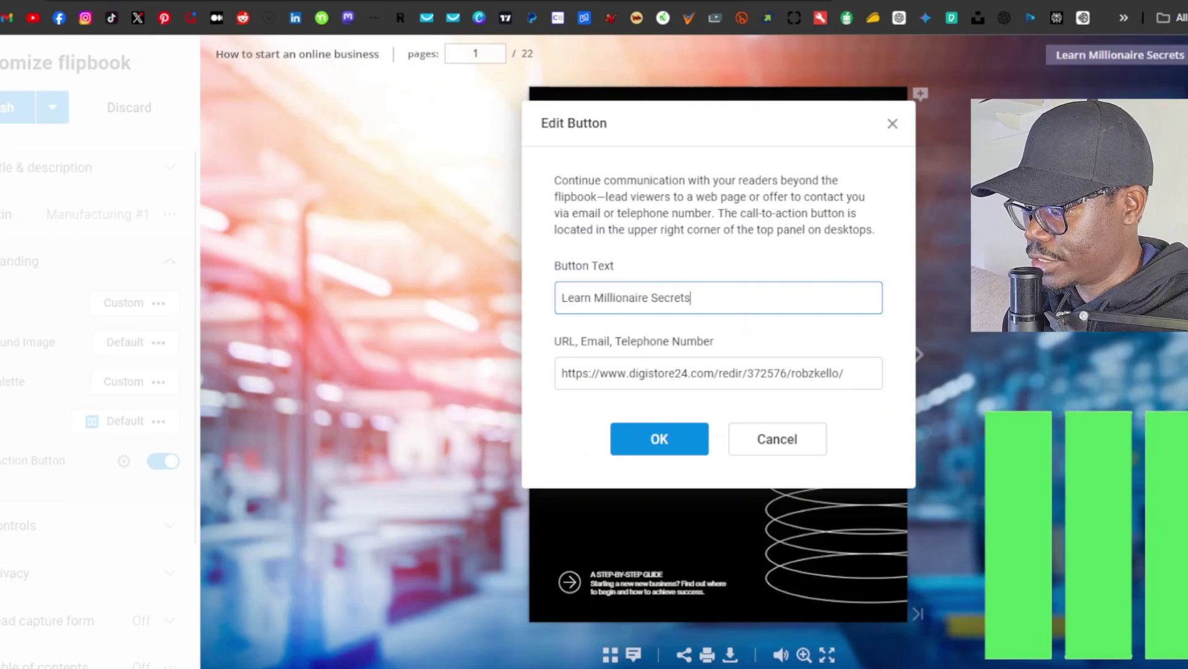
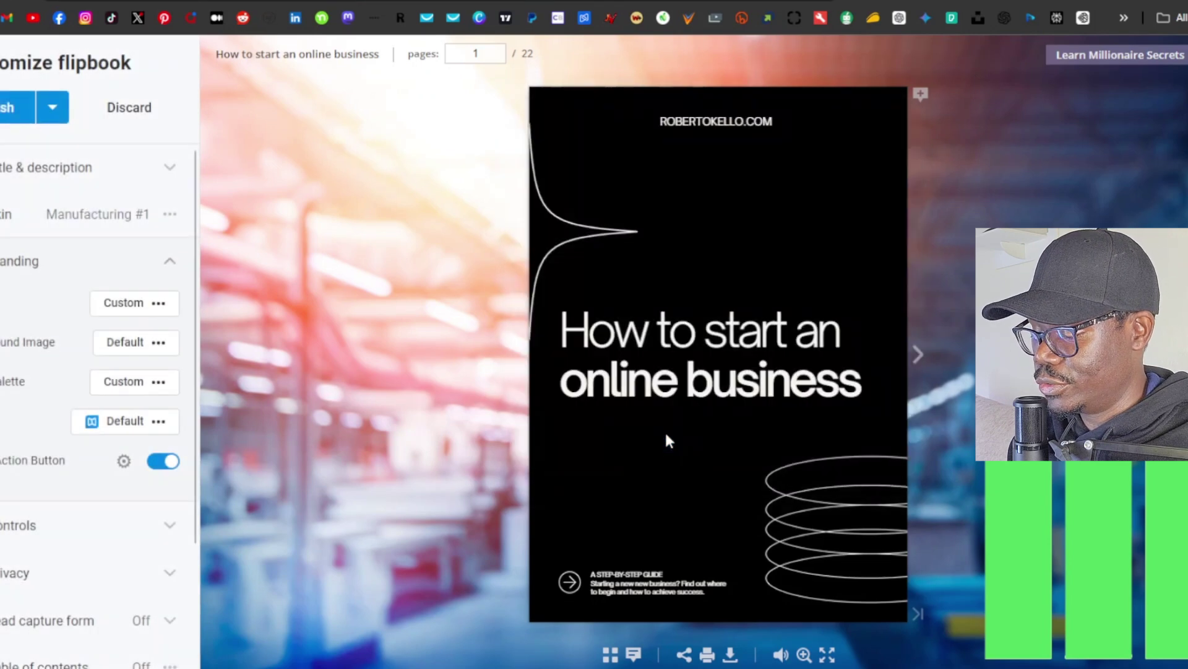
- Close the branding options and turn off the Download control for the flipbook
{"action": "left_click", "coordinate": [168, 261]}
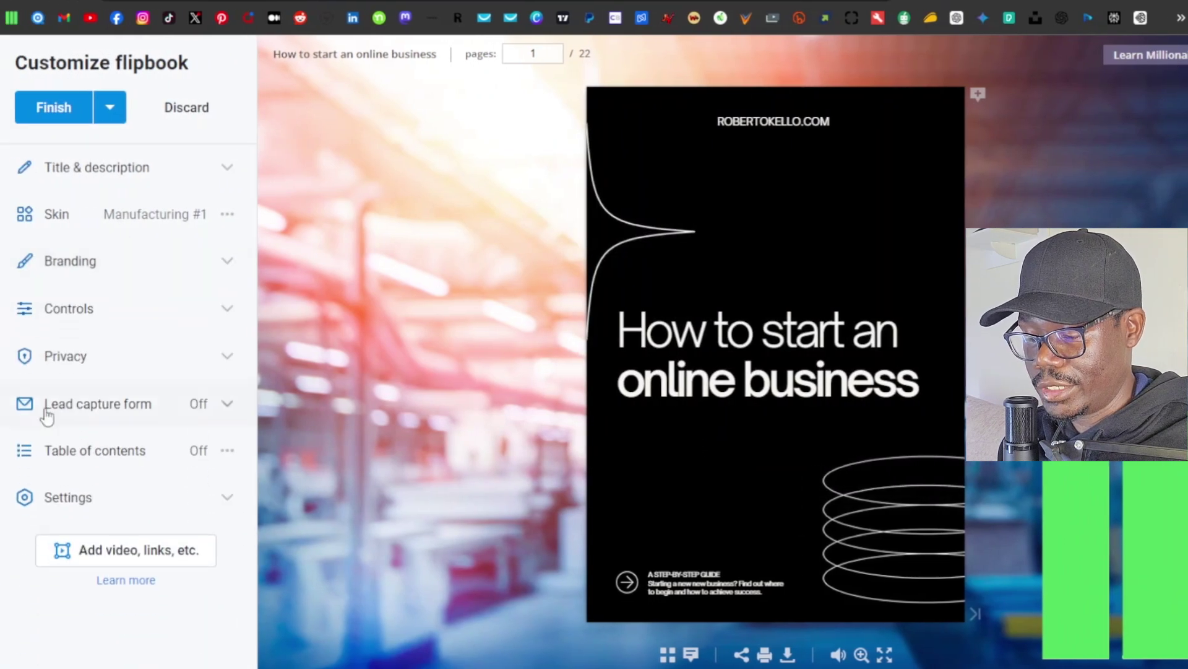
{"action": "left_click", "coordinate": [131, 319]}
{"action": "scroll", "coordinate": [135, 320], "scroll_direction": "down", "scroll_amount": 1}
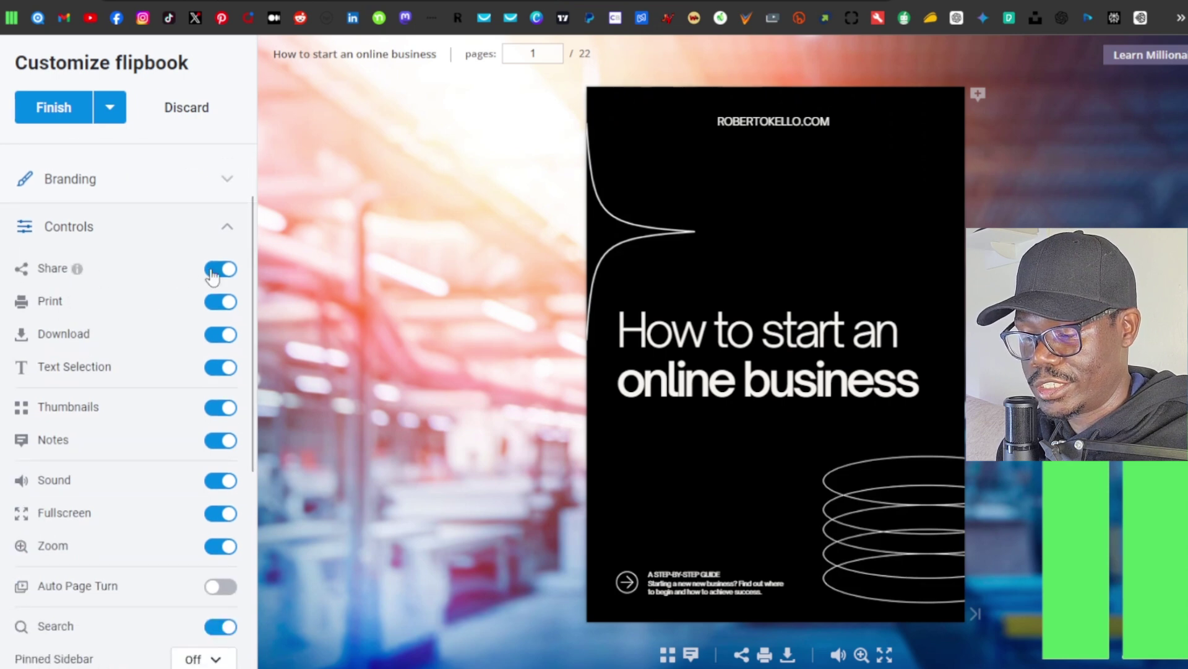
{"action": "mouse_move", "coordinate": [78, 270]}
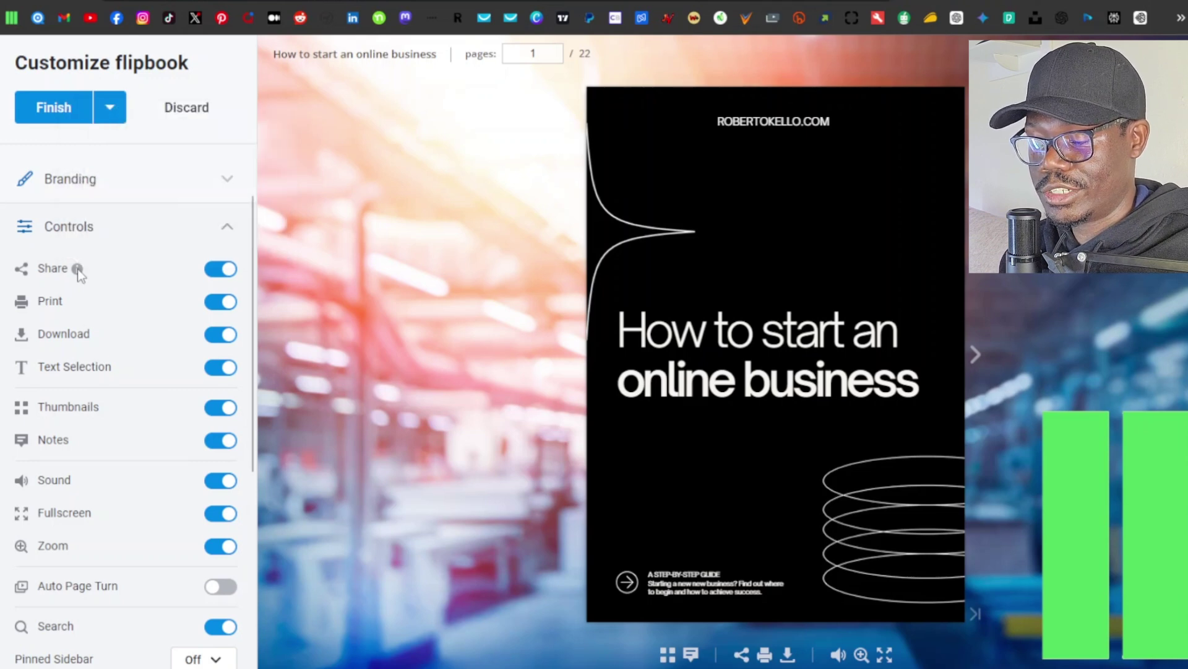
{"action": "mouse_move", "coordinate": [76, 306]}
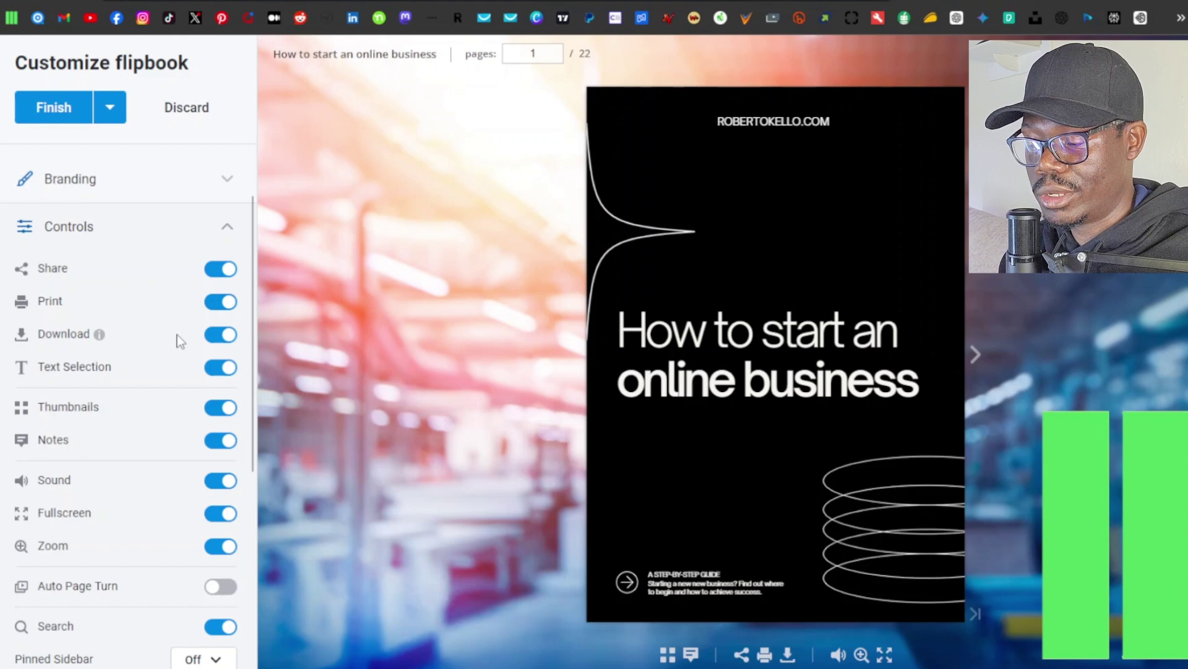
{"action": "left_click", "coordinate": [209, 339]}
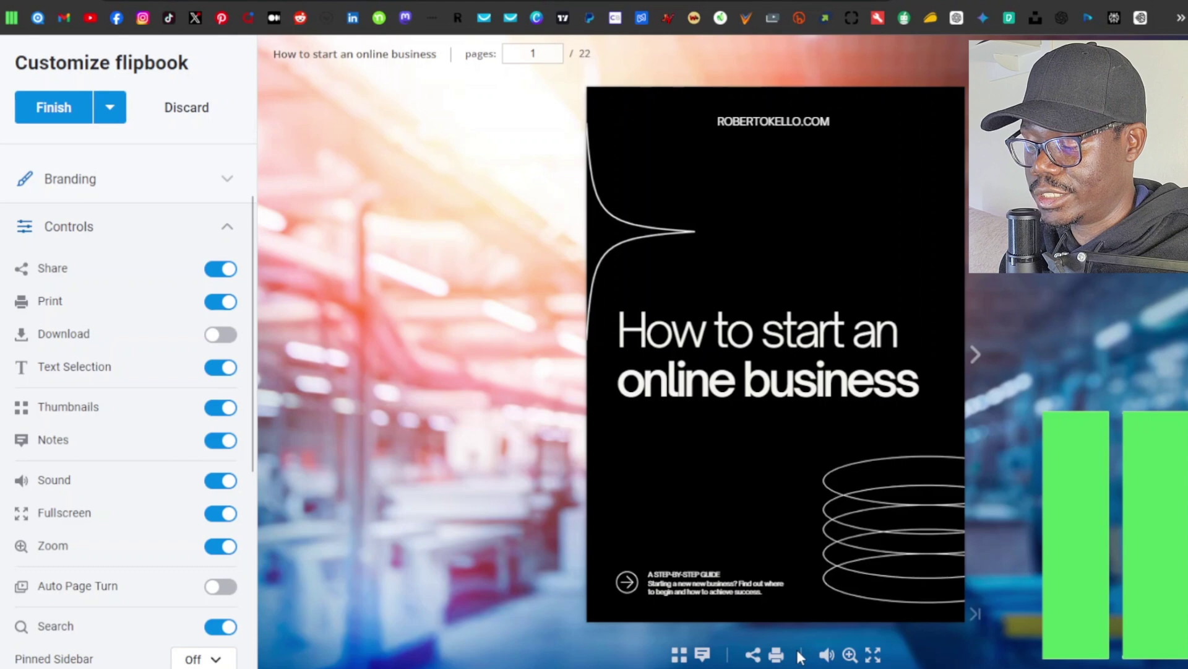
- Turn the Download control back on, and switch the Print and Sound controls off and back on
{"action": "left_click", "coordinate": [224, 337]}
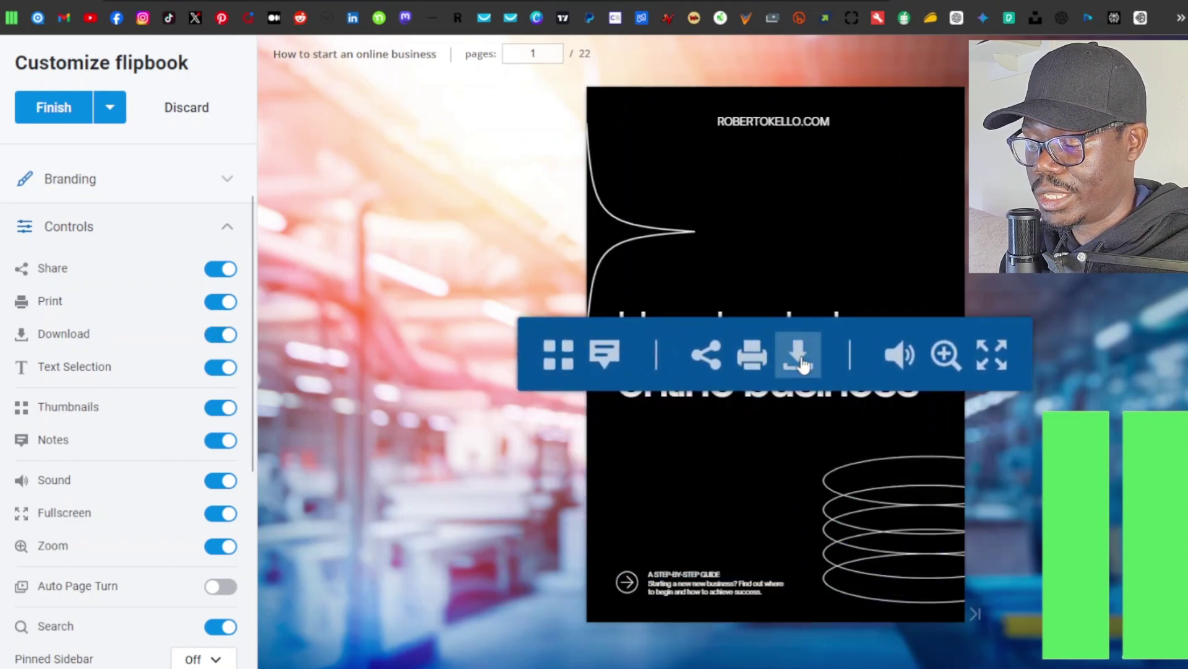
{"action": "left_click", "coordinate": [223, 302]}
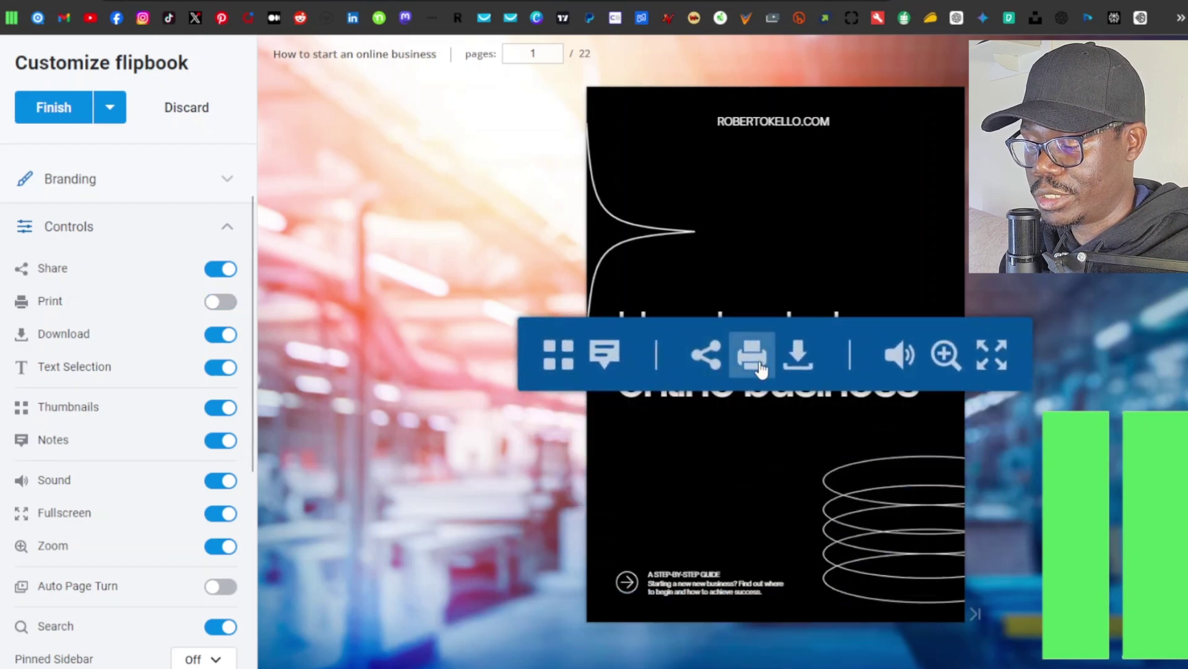
{"action": "left_click", "coordinate": [228, 306]}
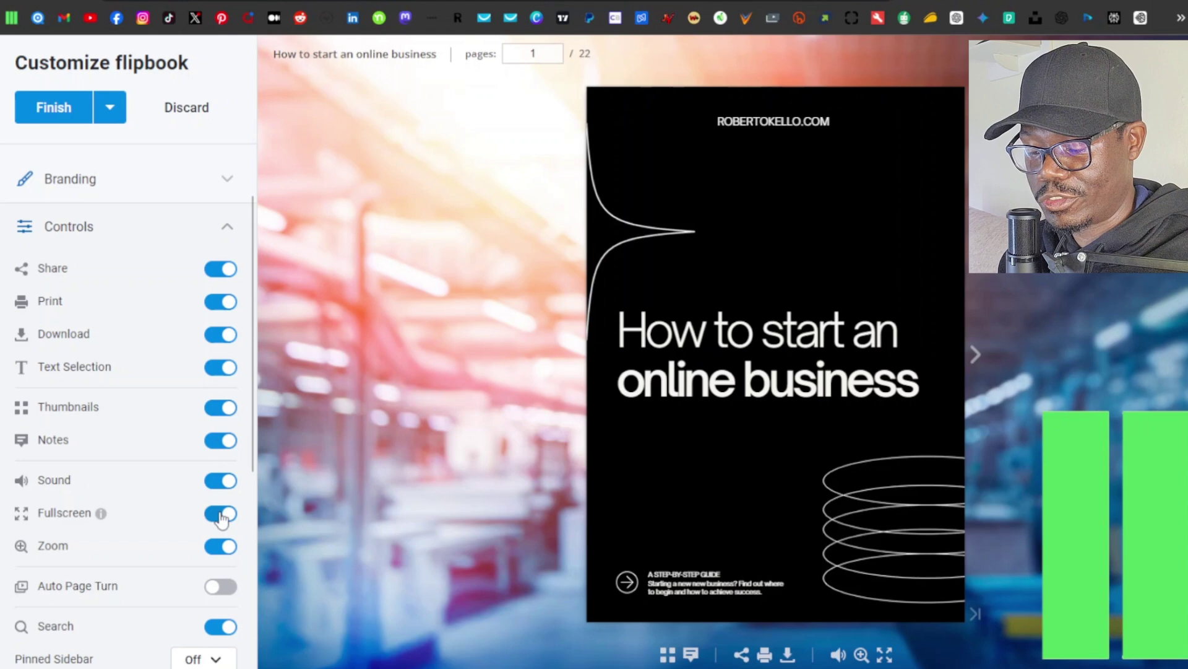
{"action": "scroll", "coordinate": [222, 519], "scroll_direction": "down", "scroll_amount": 1}
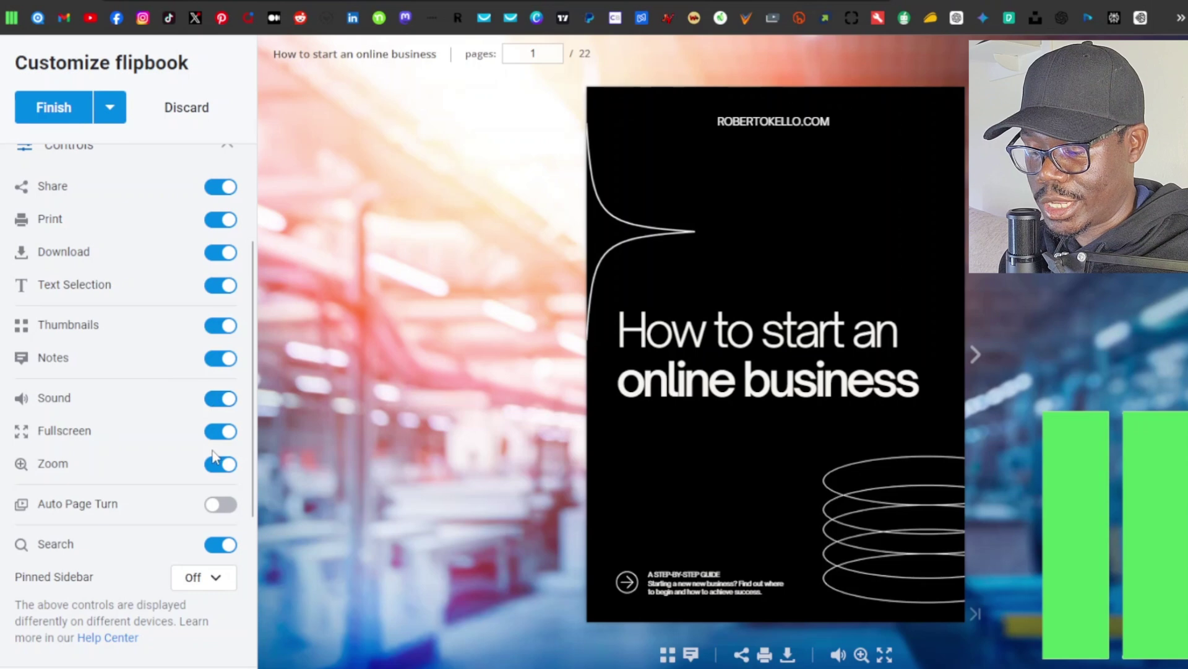
{"action": "left_click", "coordinate": [223, 400]}
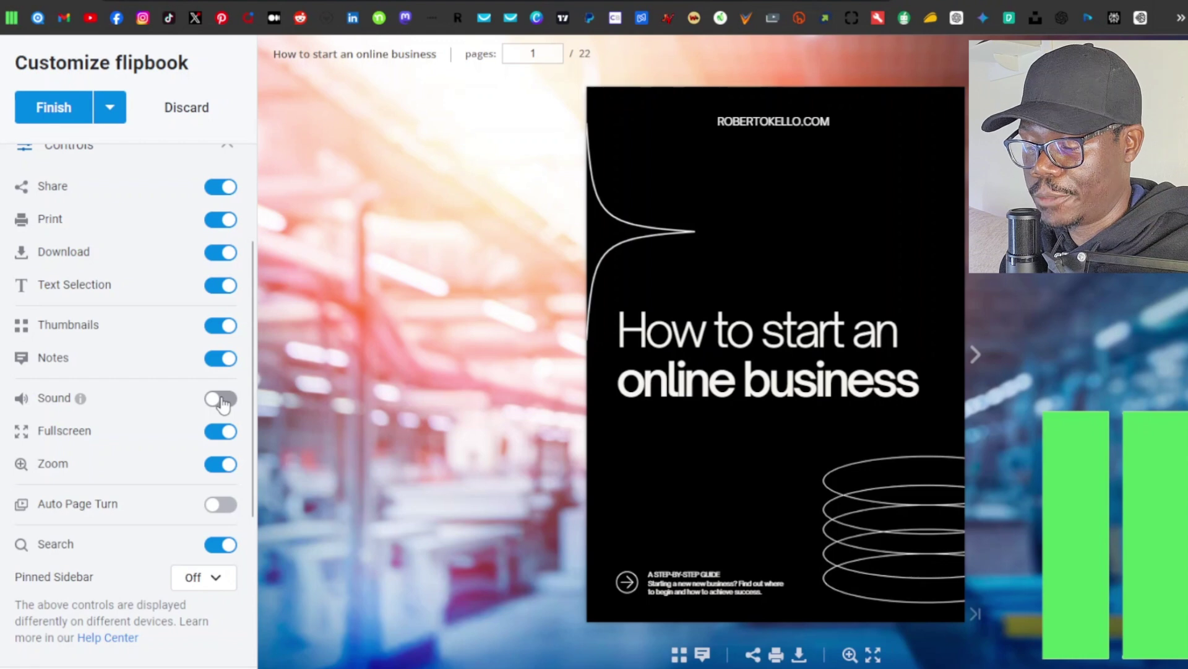
{"action": "left_click", "coordinate": [223, 401]}
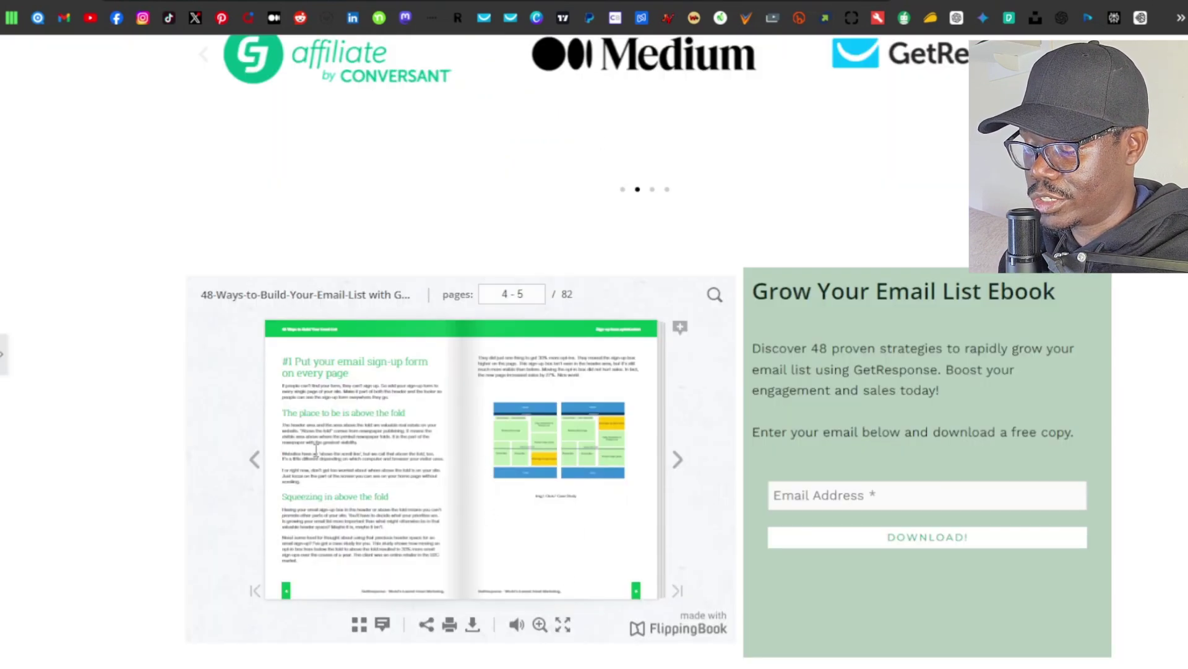
- View the embedded "48 Ways to Build Your Email List" flipbook in fullscreen, page forward two spreads, and exit fullscreen
{"action": "left_click", "coordinate": [563, 624]}
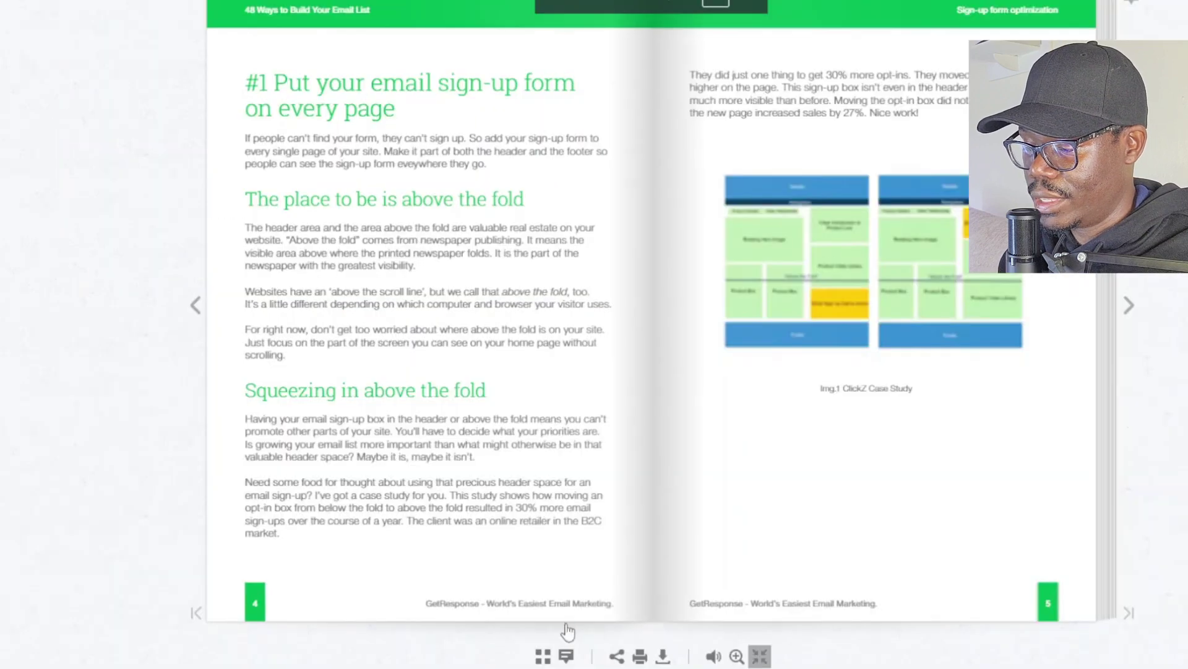
{"action": "left_click", "coordinate": [1131, 307]}
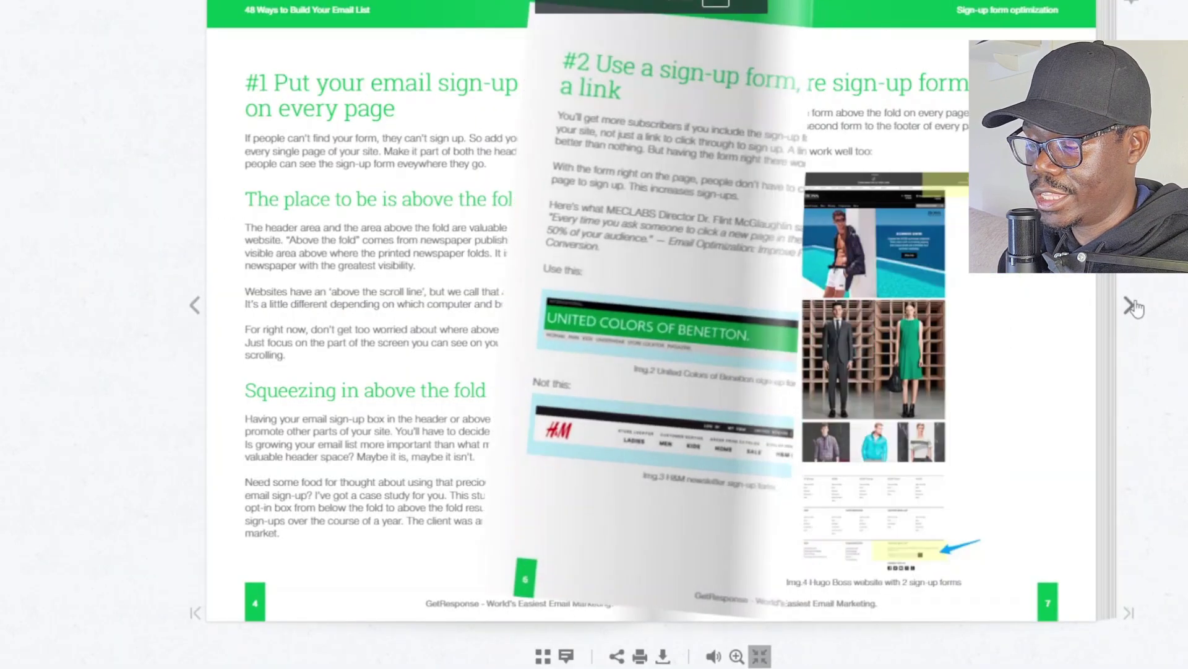
{"action": "left_click", "coordinate": [1138, 307]}
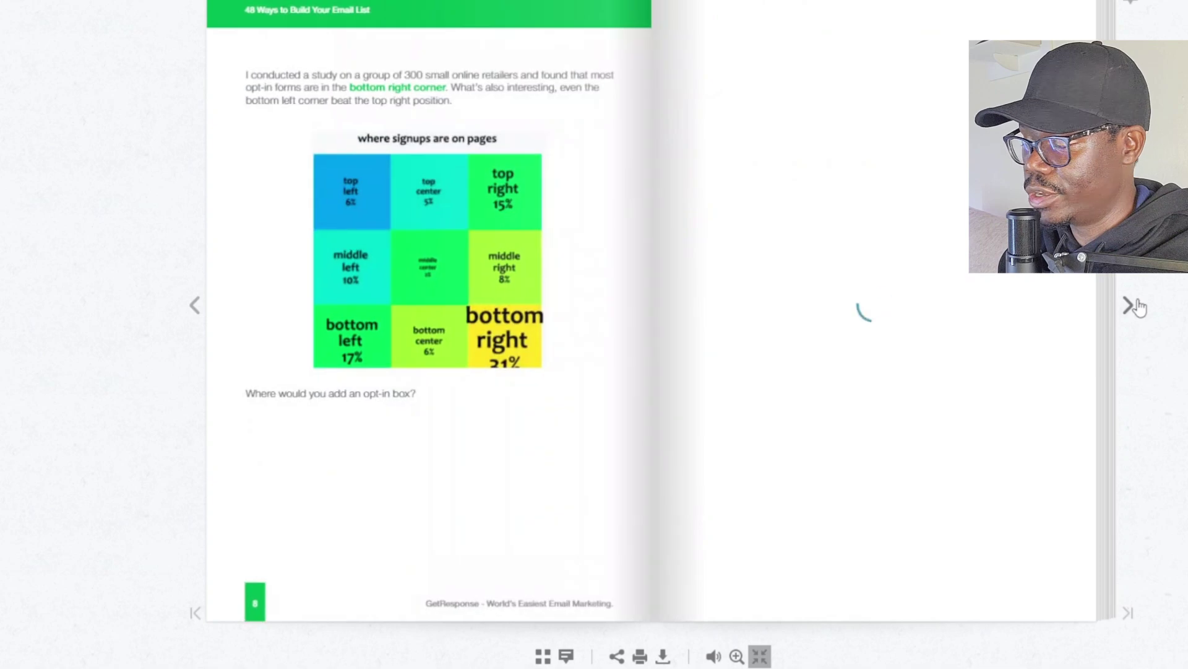
{"action": "left_click", "coordinate": [760, 655]}
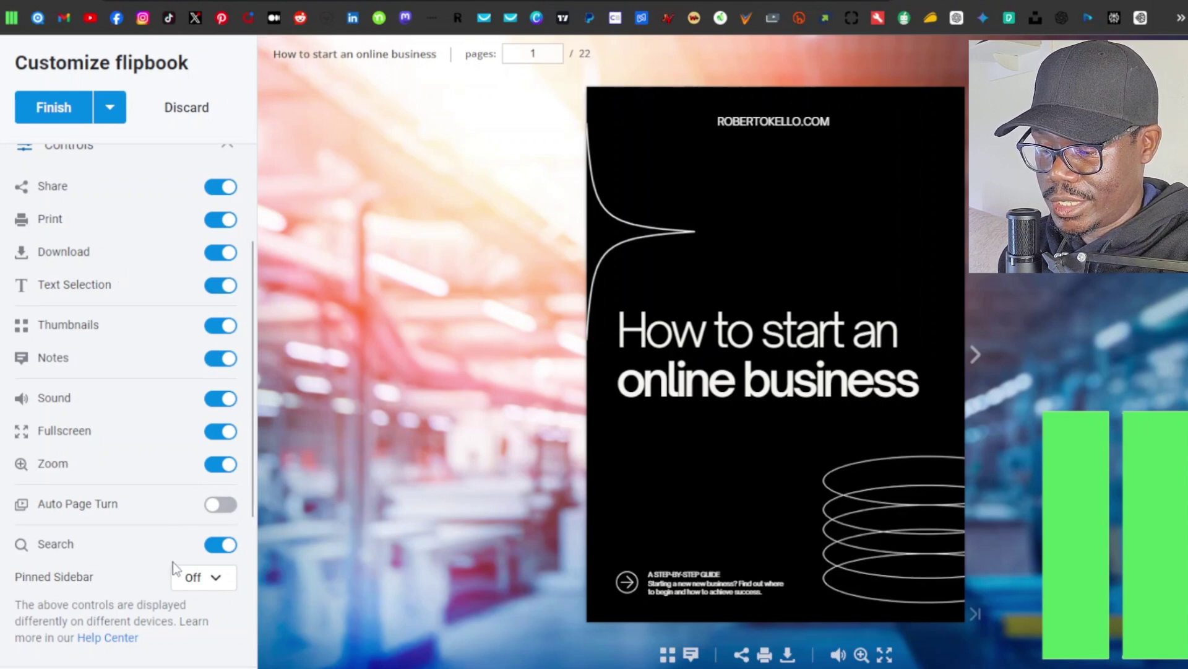
- Close the reader controls and review the flipbook's privacy options and viewer permissions
{"action": "scroll", "coordinate": [175, 229], "scroll_direction": "up", "scroll_amount": 3}
{"action": "left_click", "coordinate": [224, 310]}
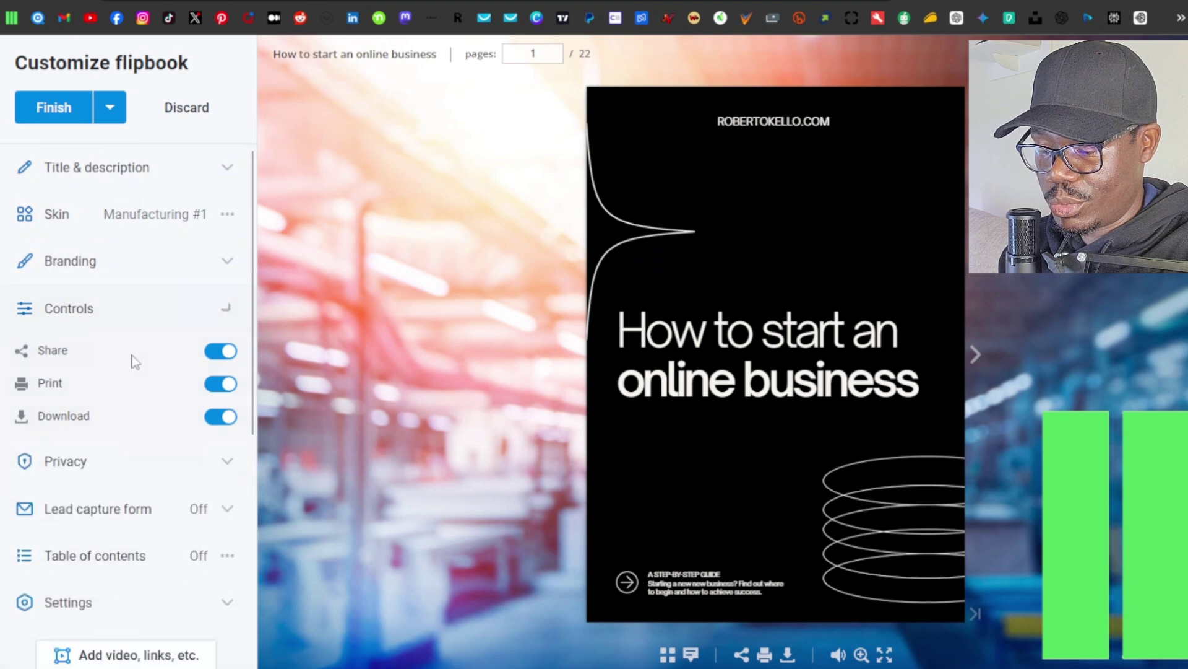
{"action": "left_click", "coordinate": [225, 364]}
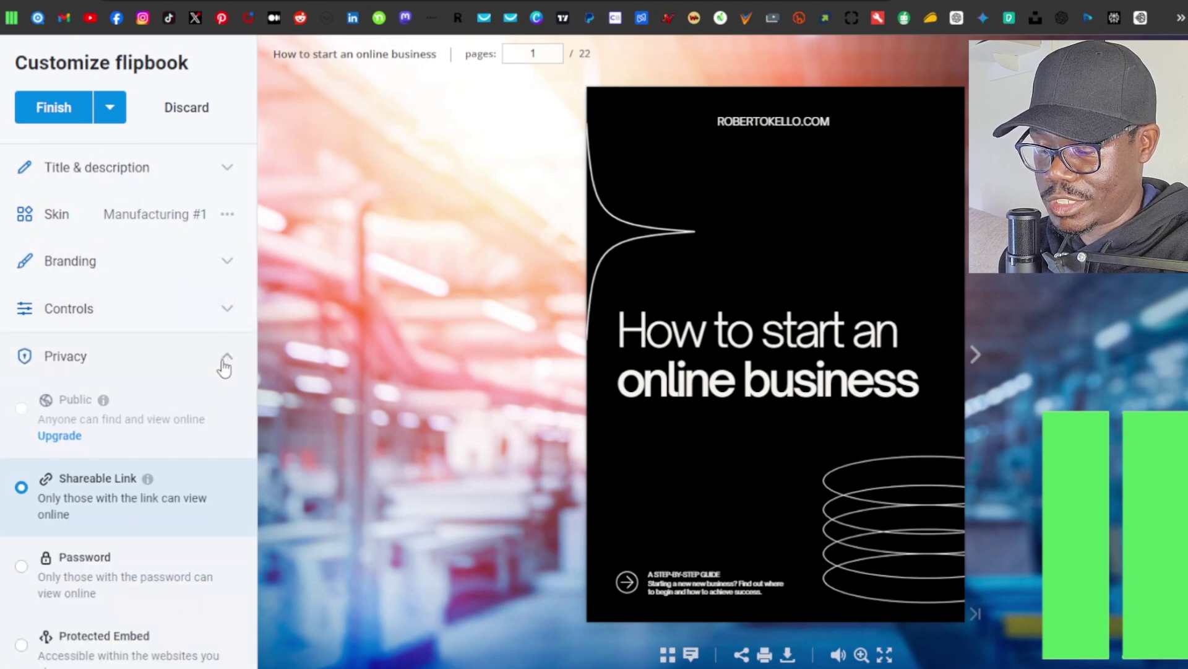
{"action": "scroll", "coordinate": [135, 408], "scroll_direction": "down", "scroll_amount": 3}
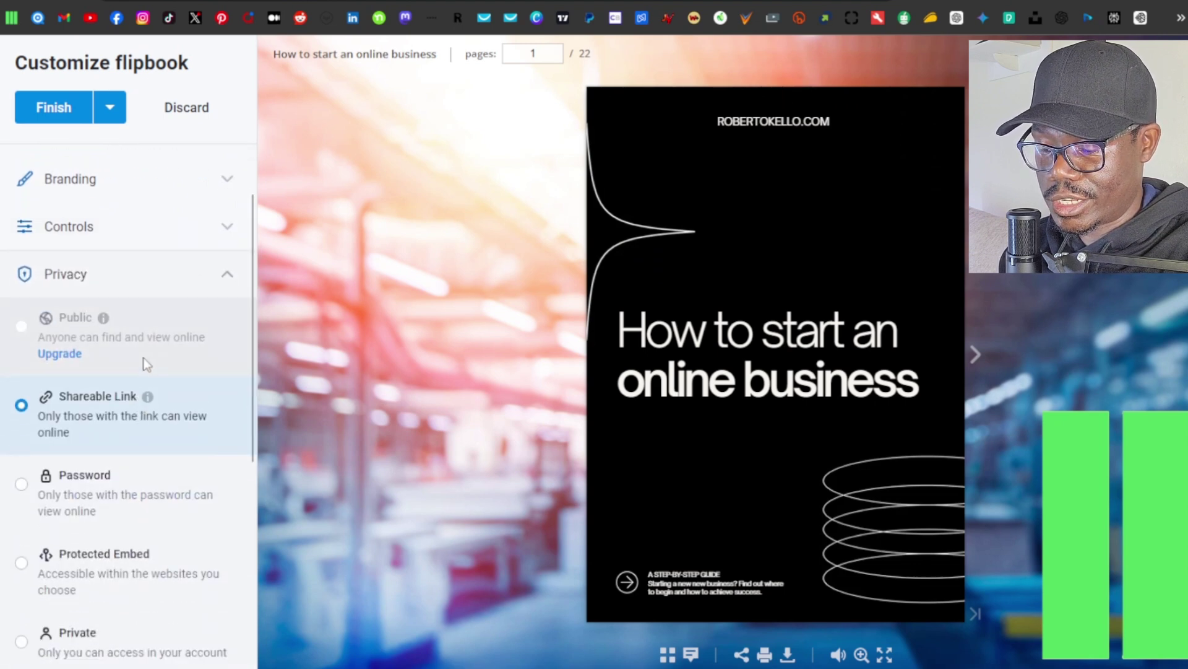
{"action": "scroll", "coordinate": [142, 358], "scroll_direction": "down", "scroll_amount": 3}
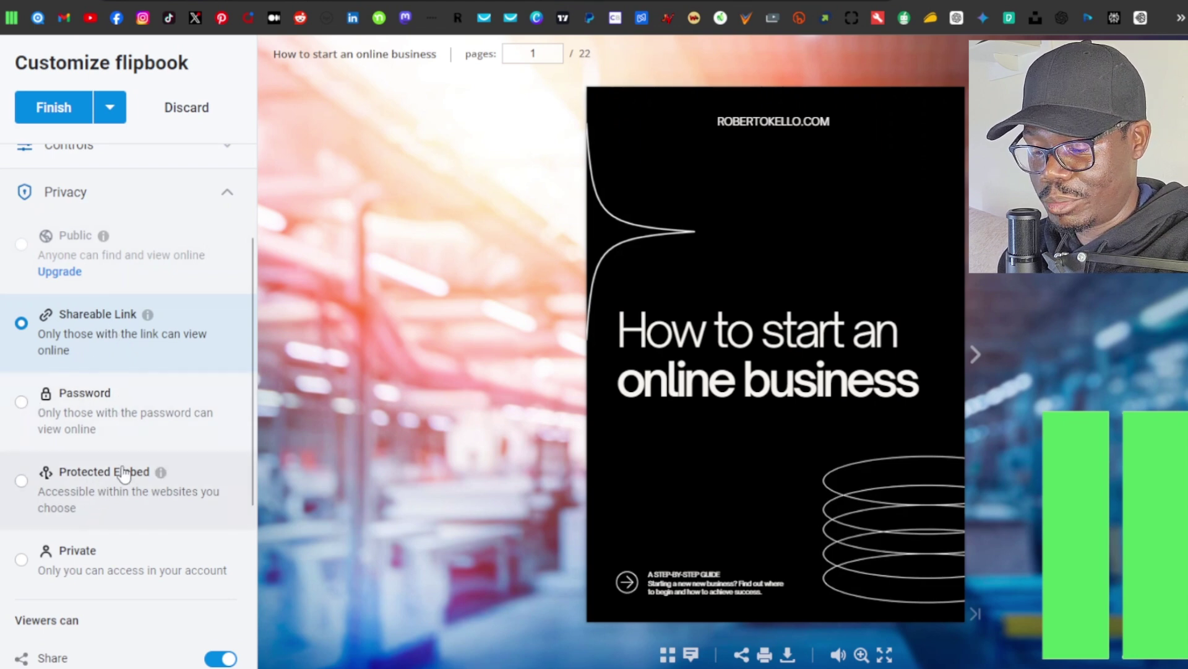
{"action": "scroll", "coordinate": [53, 543], "scroll_direction": "down", "scroll_amount": 3}
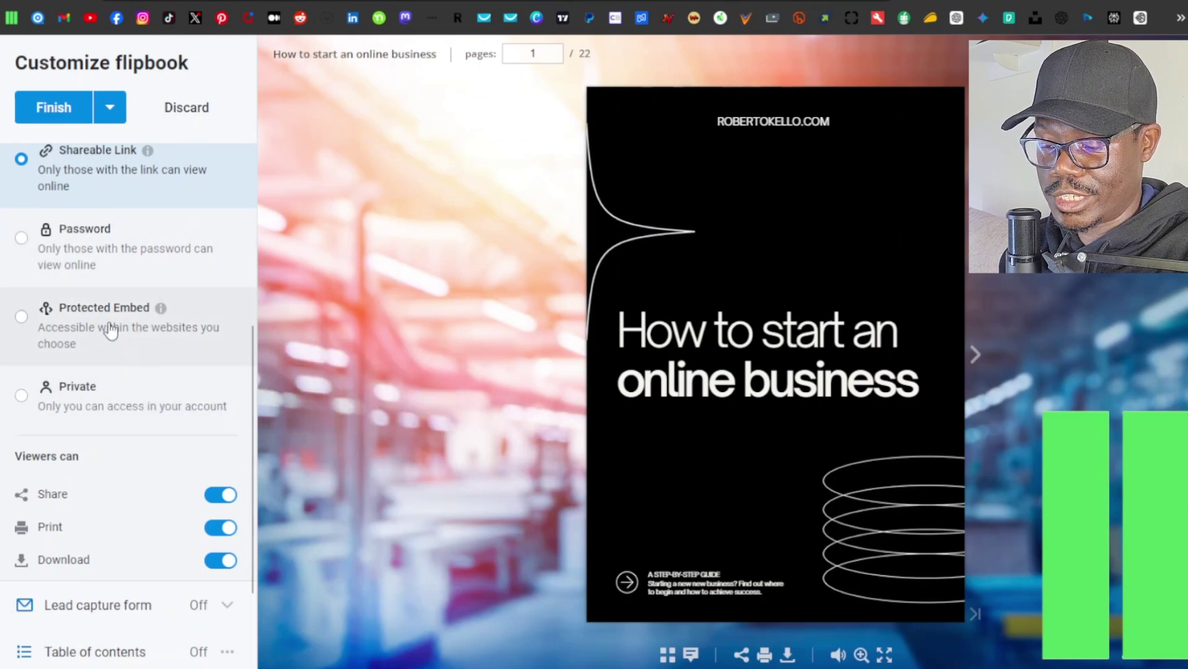
{"action": "scroll", "coordinate": [93, 300], "scroll_direction": "up", "scroll_amount": 1}
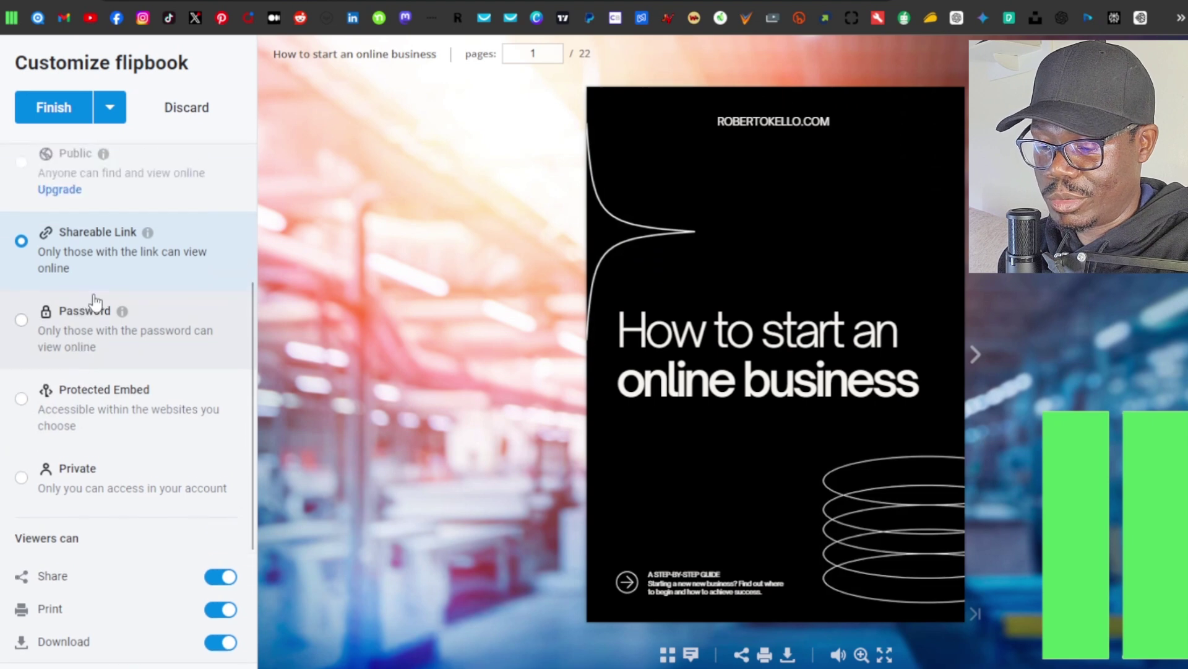
{"action": "scroll", "coordinate": [94, 303], "scroll_direction": "up", "scroll_amount": 3}
{"action": "left_click", "coordinate": [225, 359]}
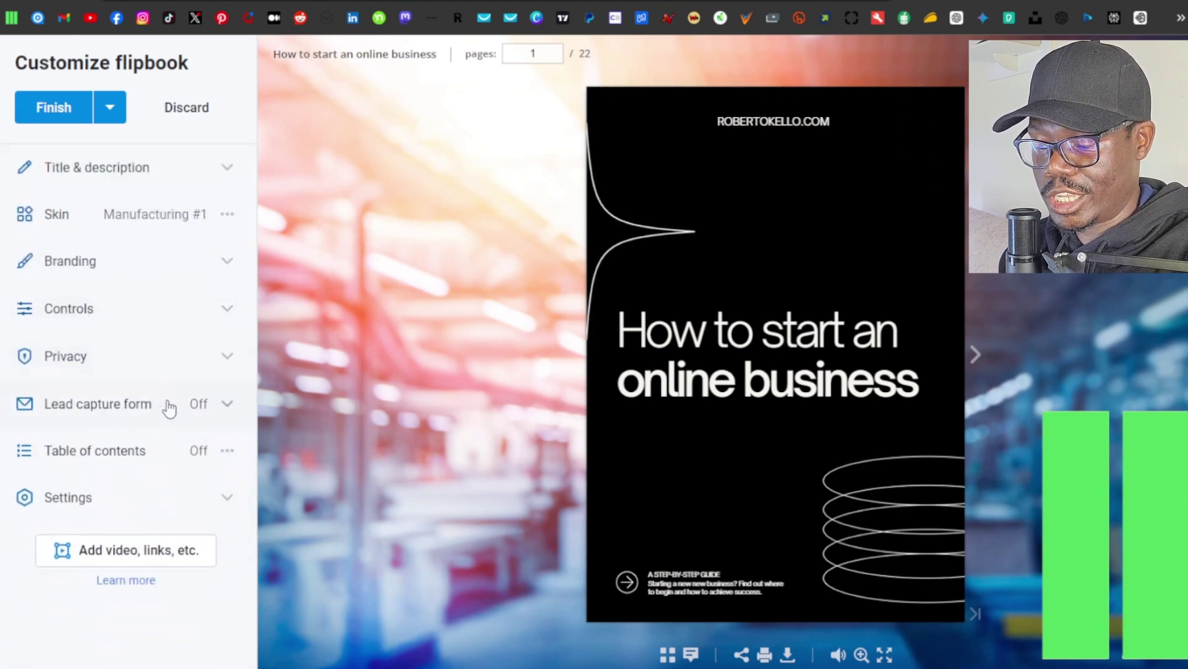
- Enable the flipbook's lead capture form
{"action": "left_click", "coordinate": [229, 404]}
{"action": "left_click", "coordinate": [223, 446]}
{"action": "scroll", "coordinate": [229, 455], "scroll_direction": "down", "scroll_amount": 1}
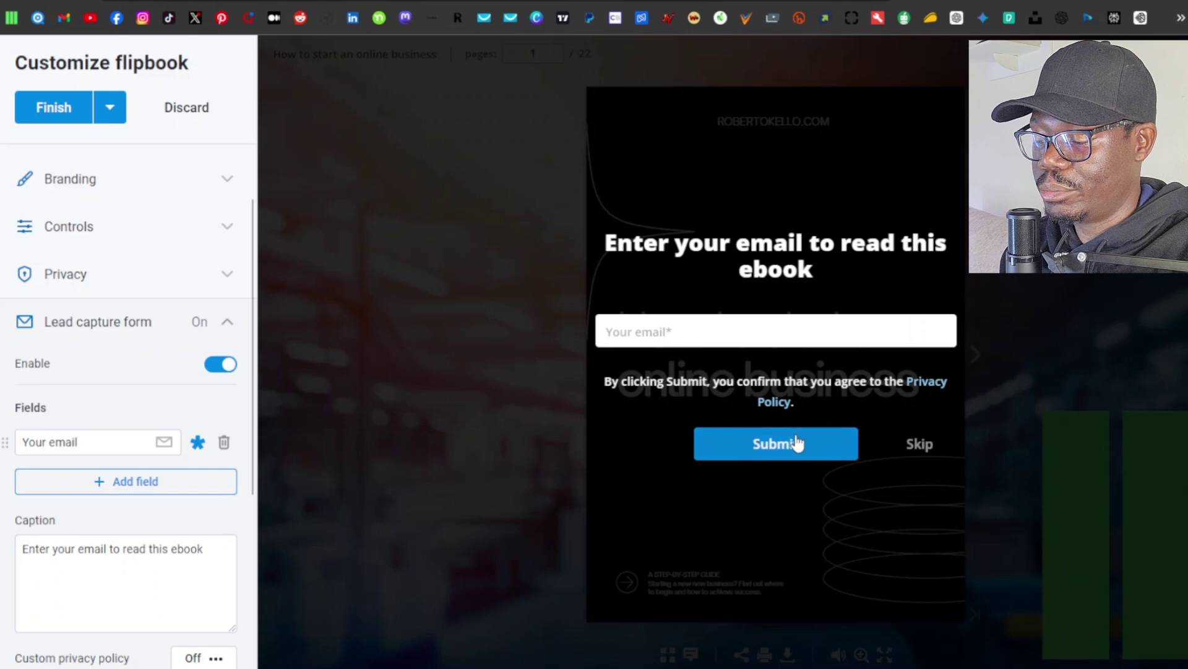
- Review the lead capture form's fields and caption, and turn off Allow to skip
{"action": "scroll", "coordinate": [193, 359], "scroll_direction": "down", "scroll_amount": 2}
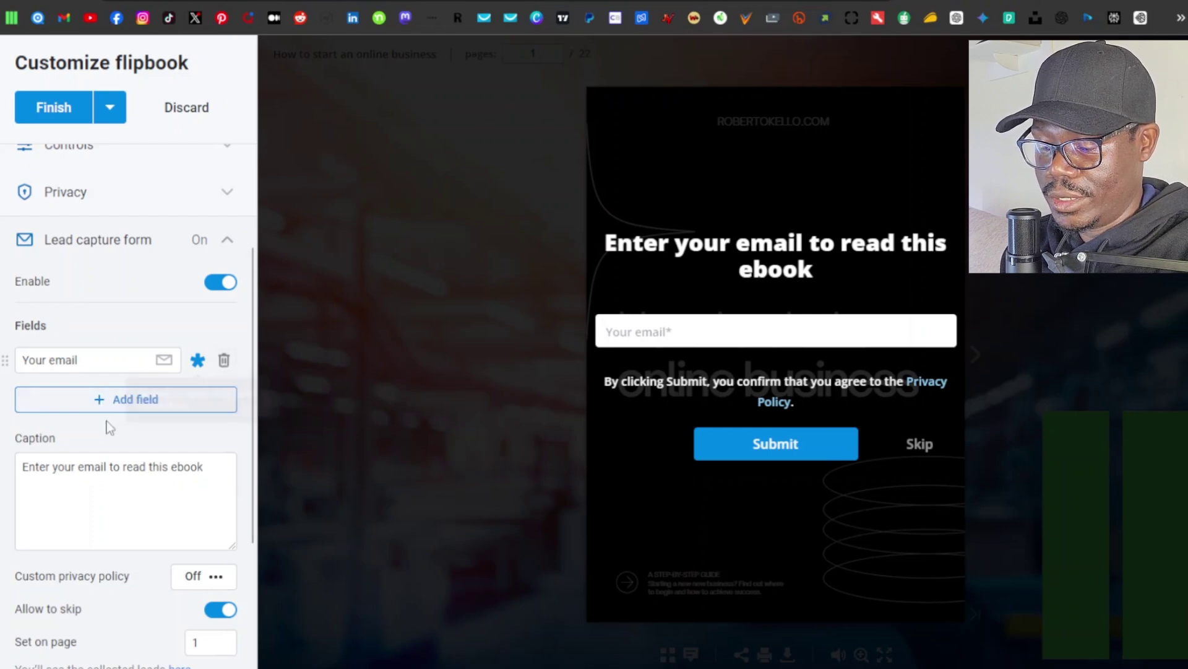
{"action": "scroll", "coordinate": [99, 423], "scroll_direction": "down", "scroll_amount": 1}
{"action": "scroll", "coordinate": [81, 402], "scroll_direction": "down", "scroll_amount": 1}
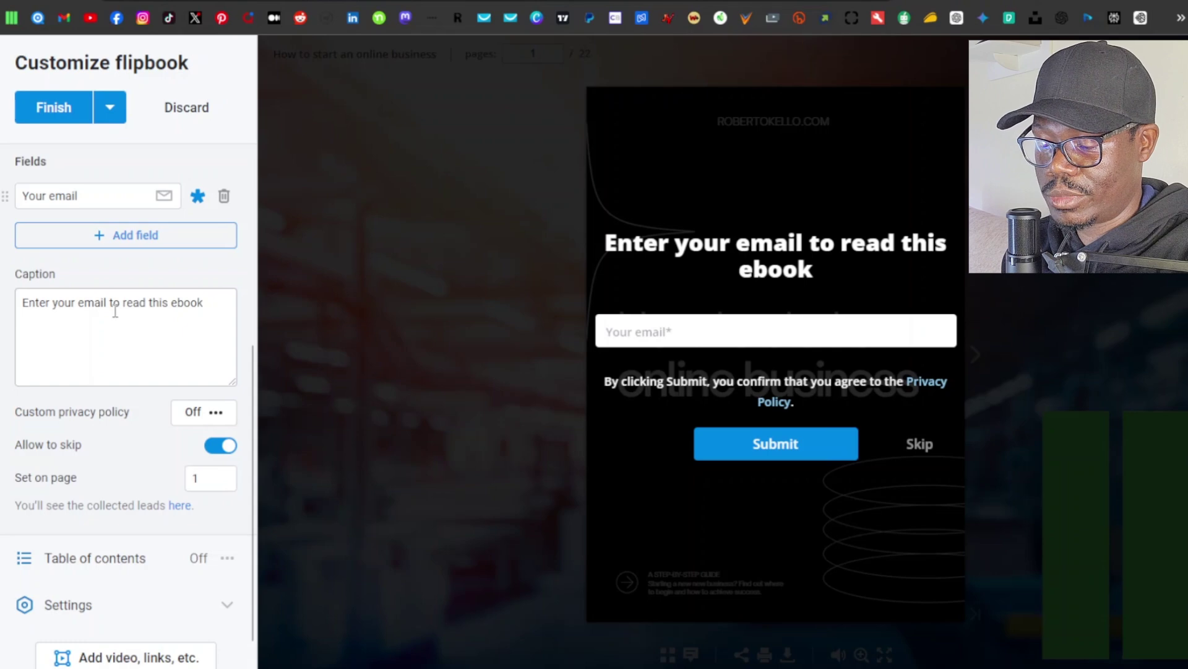
{"action": "scroll", "coordinate": [117, 345], "scroll_direction": "down", "scroll_amount": 1}
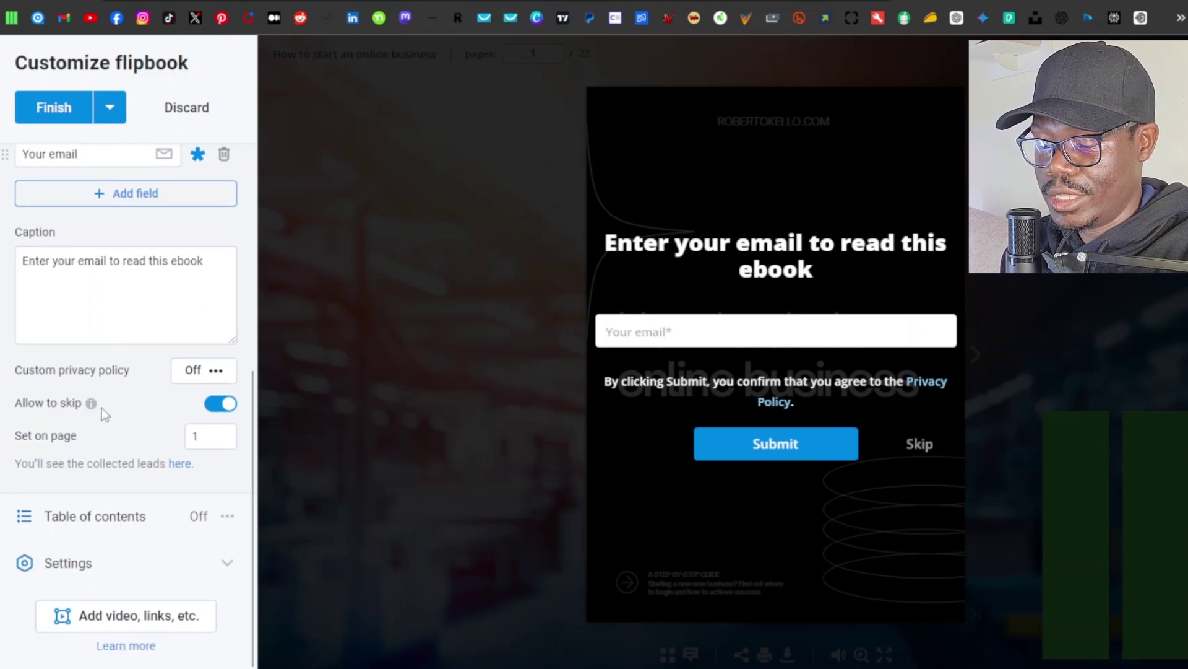
{"action": "left_click", "coordinate": [220, 403]}
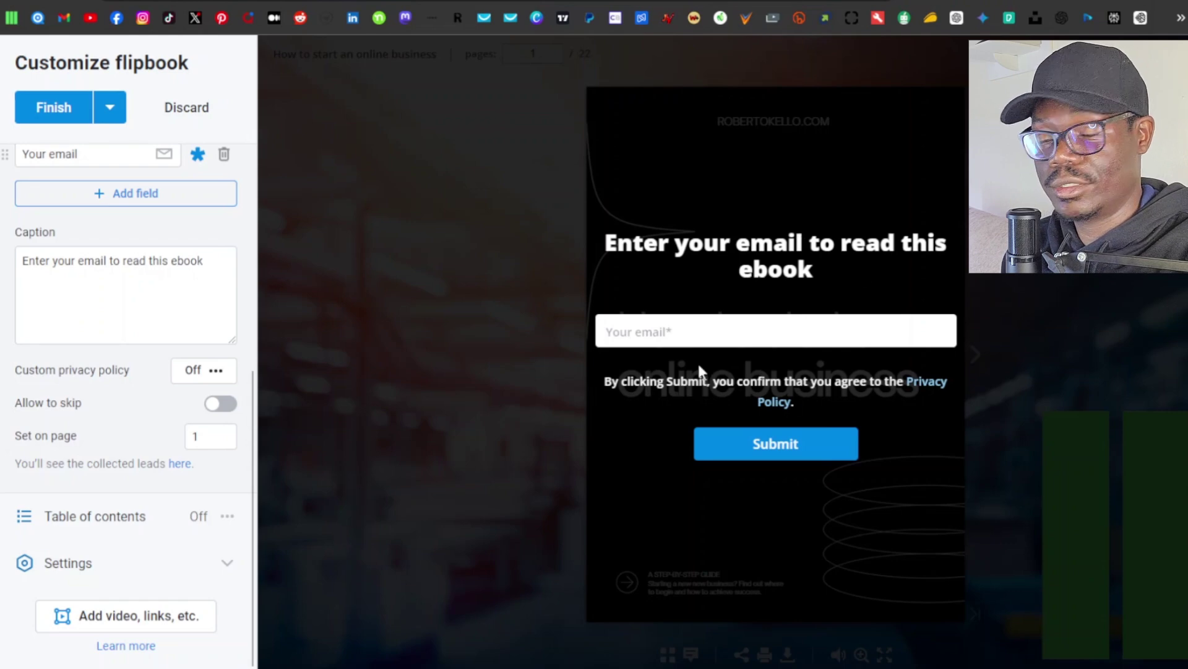
{"action": "left_click", "coordinate": [221, 405]}
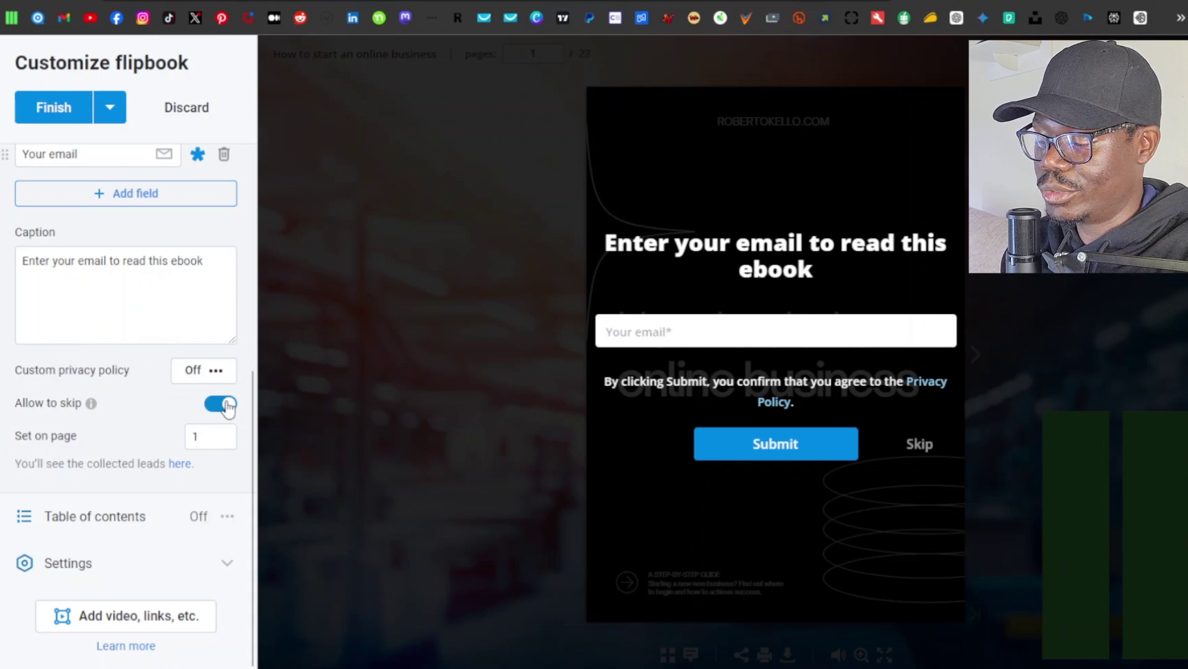
{"action": "left_click", "coordinate": [225, 406]}
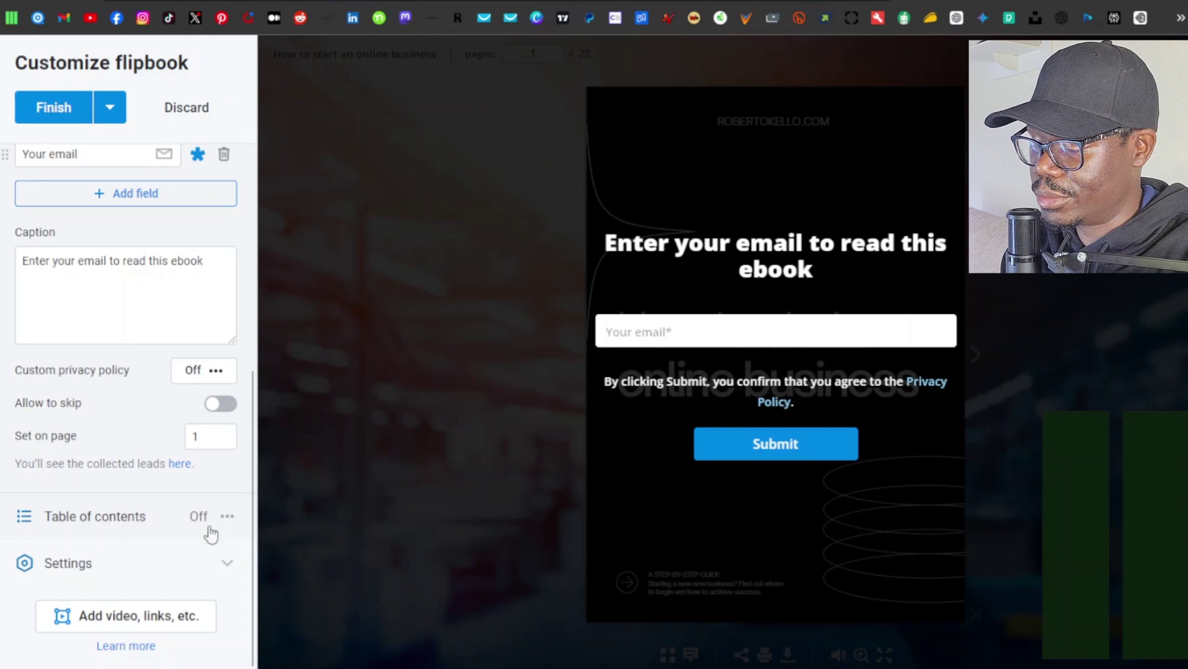
- Look at the table of contents editor while paging the flipbook forward to pages 4-5, and return to the customization options
{"action": "left_click", "coordinate": [110, 519]}
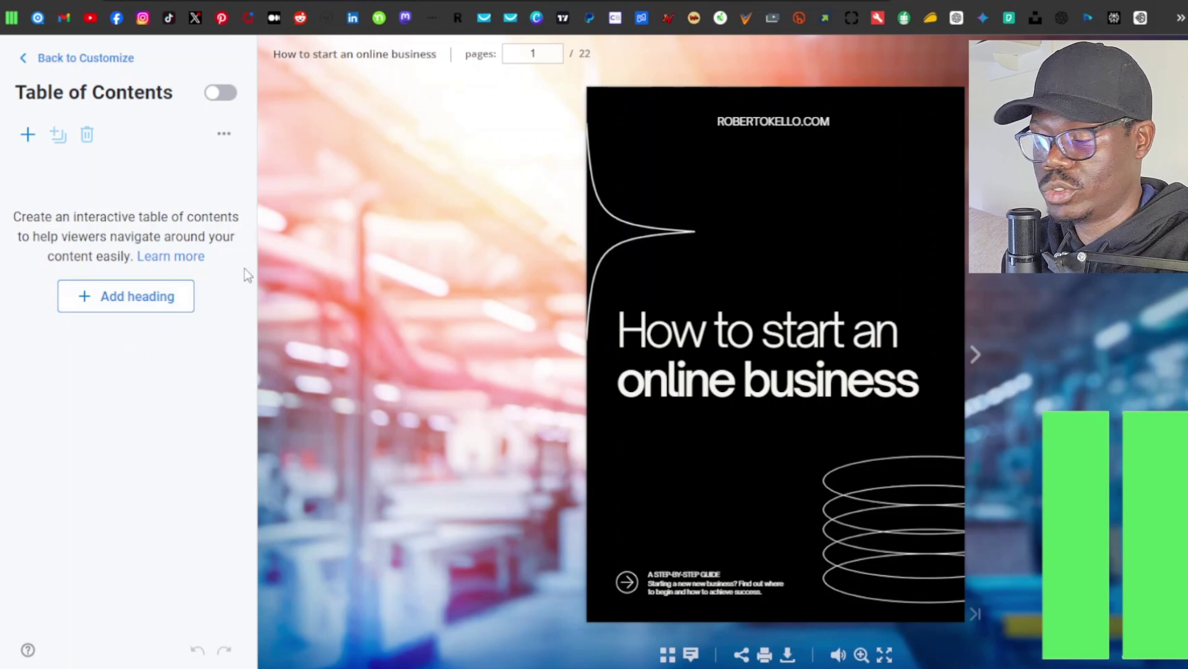
{"action": "left_click", "coordinate": [976, 354]}
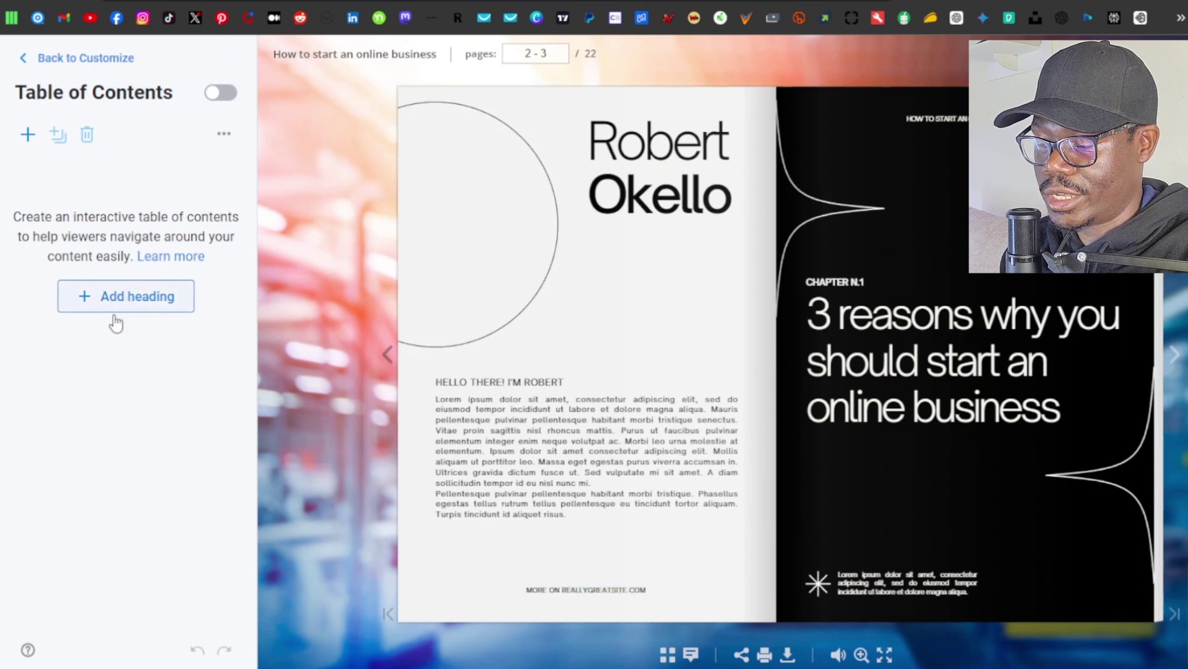
{"action": "left_click", "coordinate": [1178, 362]}
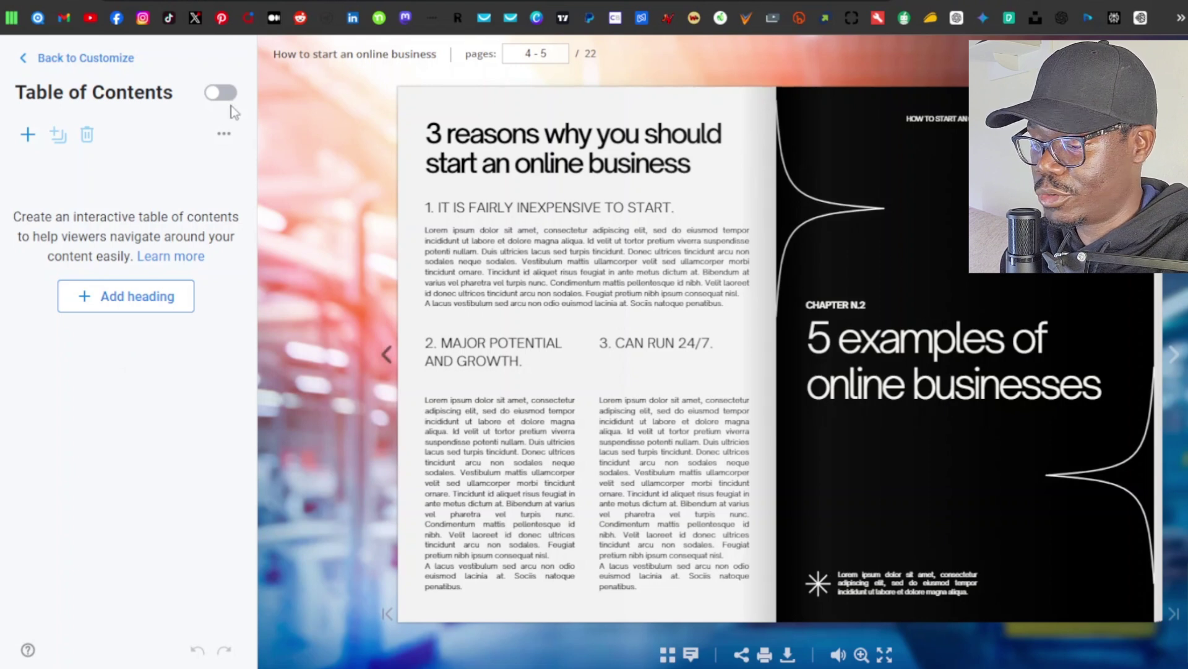
{"action": "left_click", "coordinate": [24, 60]}
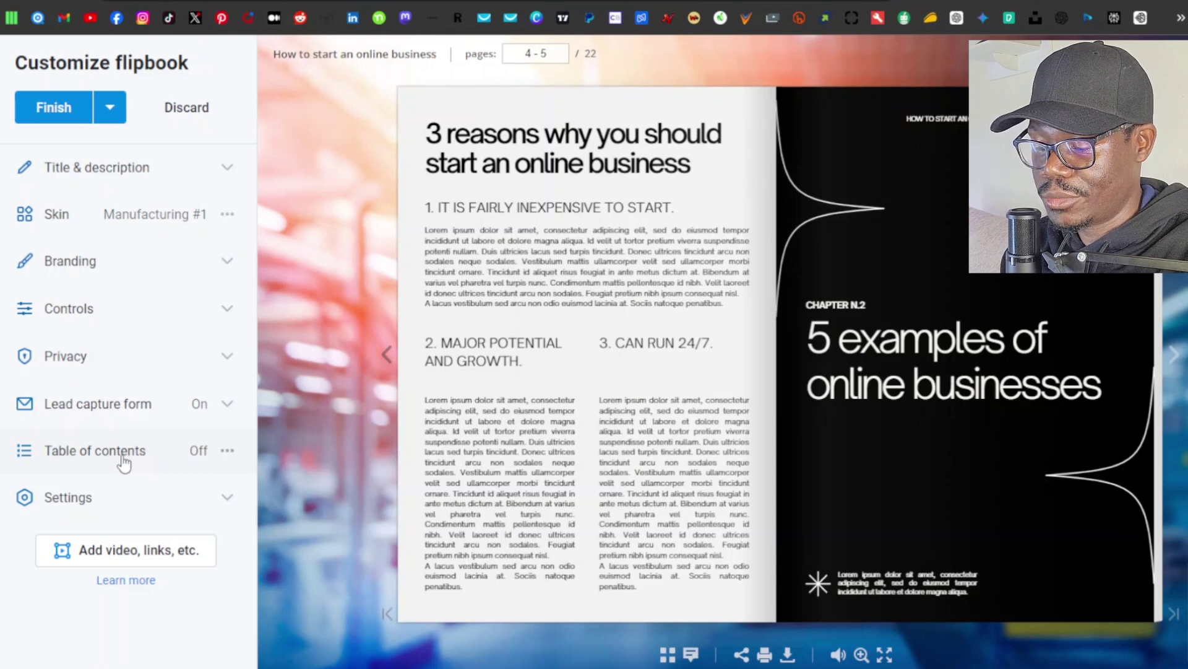
- Open the flipbook's general settings and set the Page Turn Mode to Slide
{"action": "left_click", "coordinate": [109, 505]}
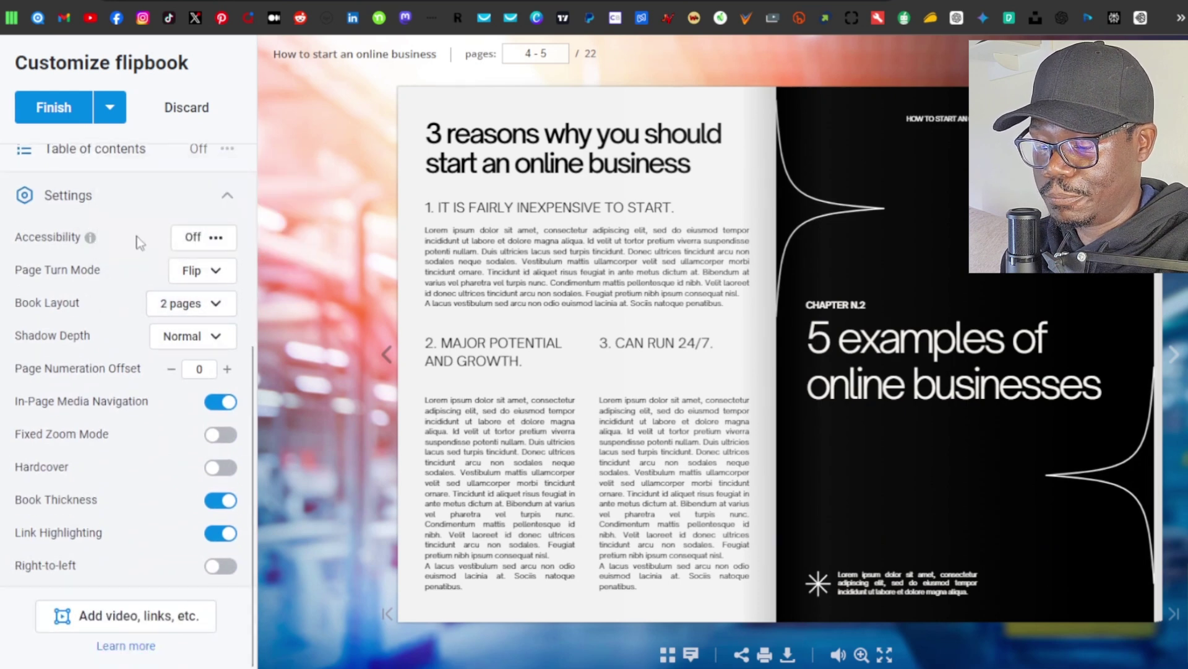
{"action": "mouse_move", "coordinate": [91, 241]}
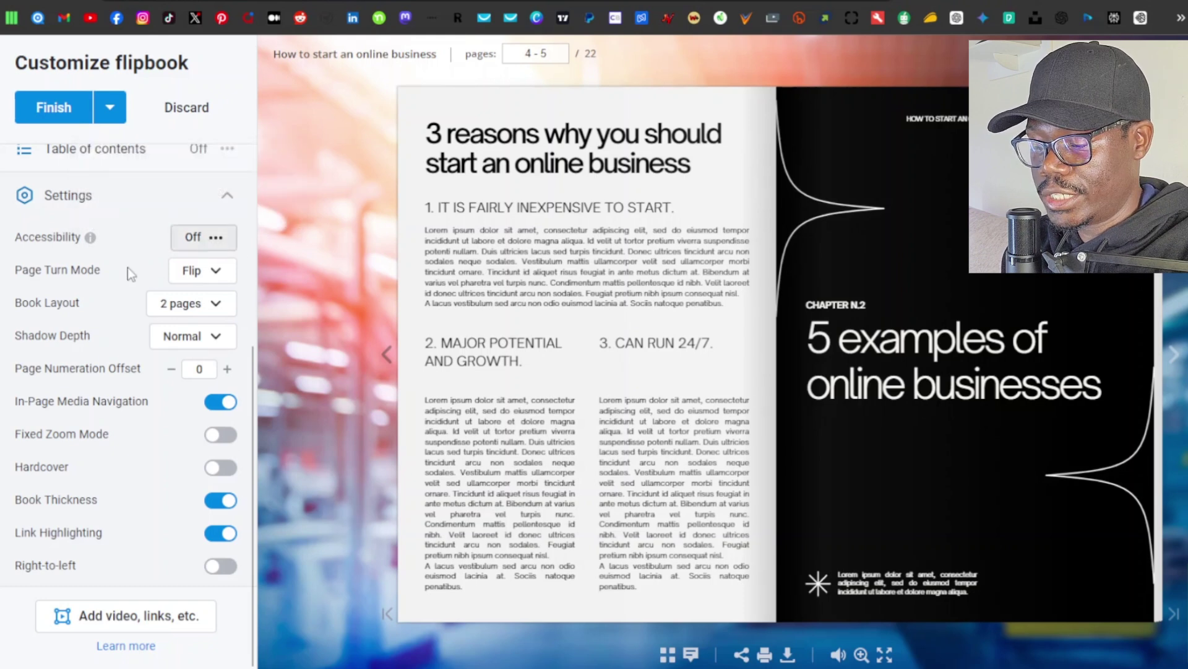
{"action": "left_click", "coordinate": [197, 277]}
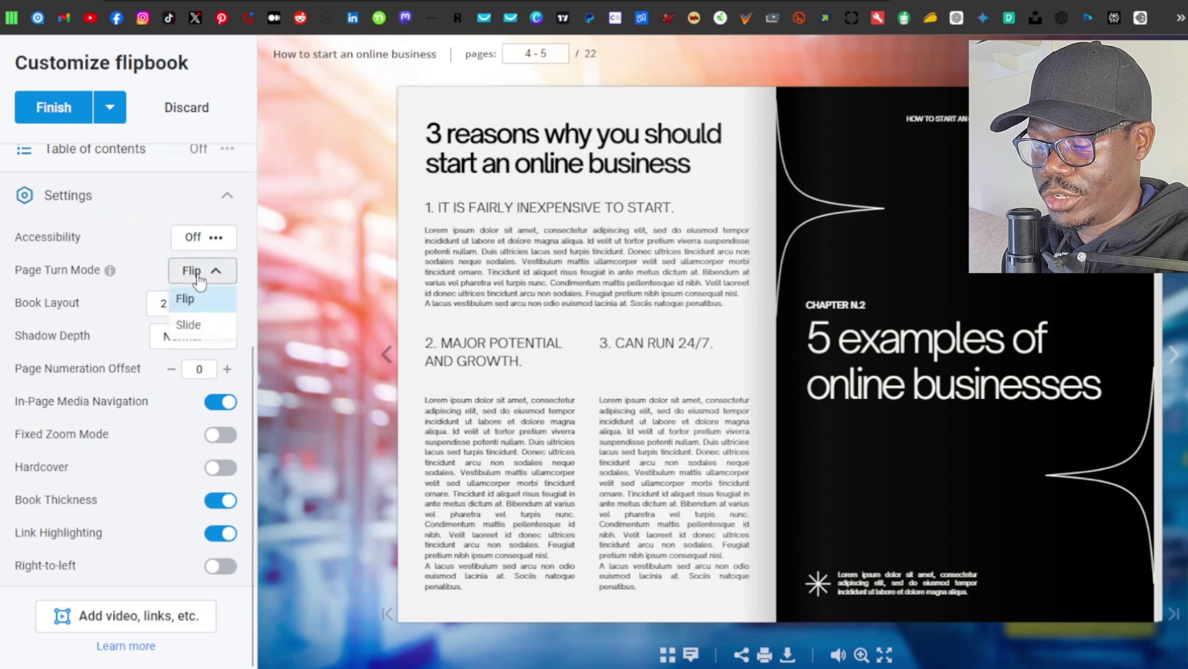
{"action": "left_click", "coordinate": [197, 325]}
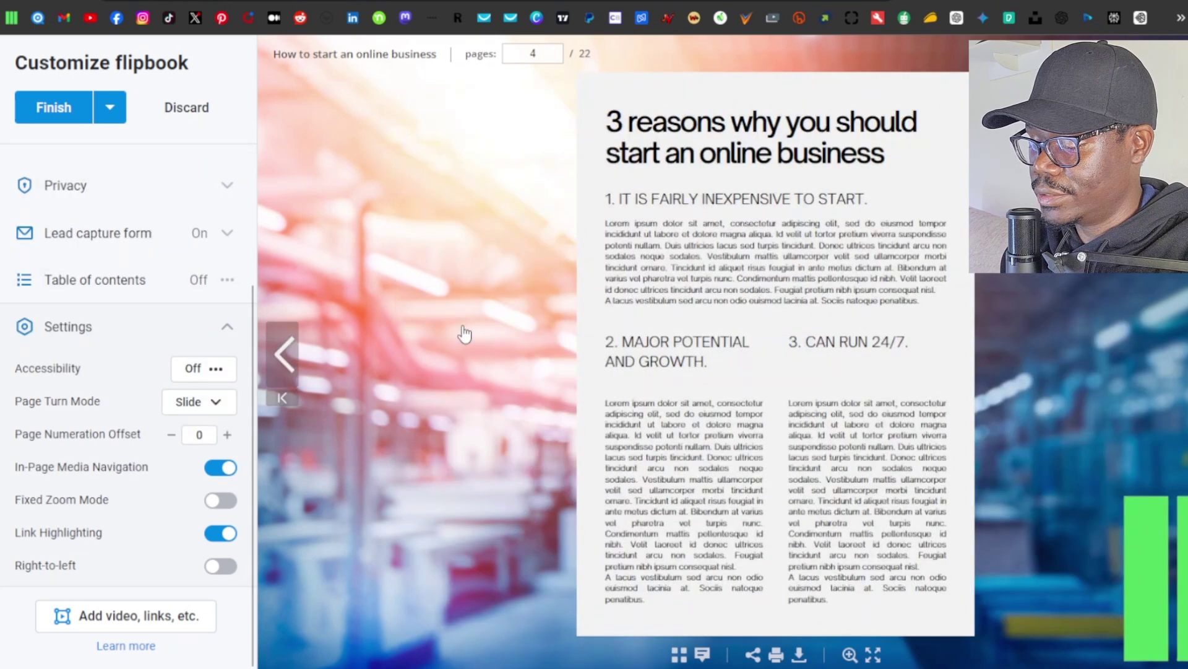
- Preview the page transition by paging forward to page 7 and back to page 4
{"action": "key", "text": "Right"}
{"action": "key", "text": "Right"}
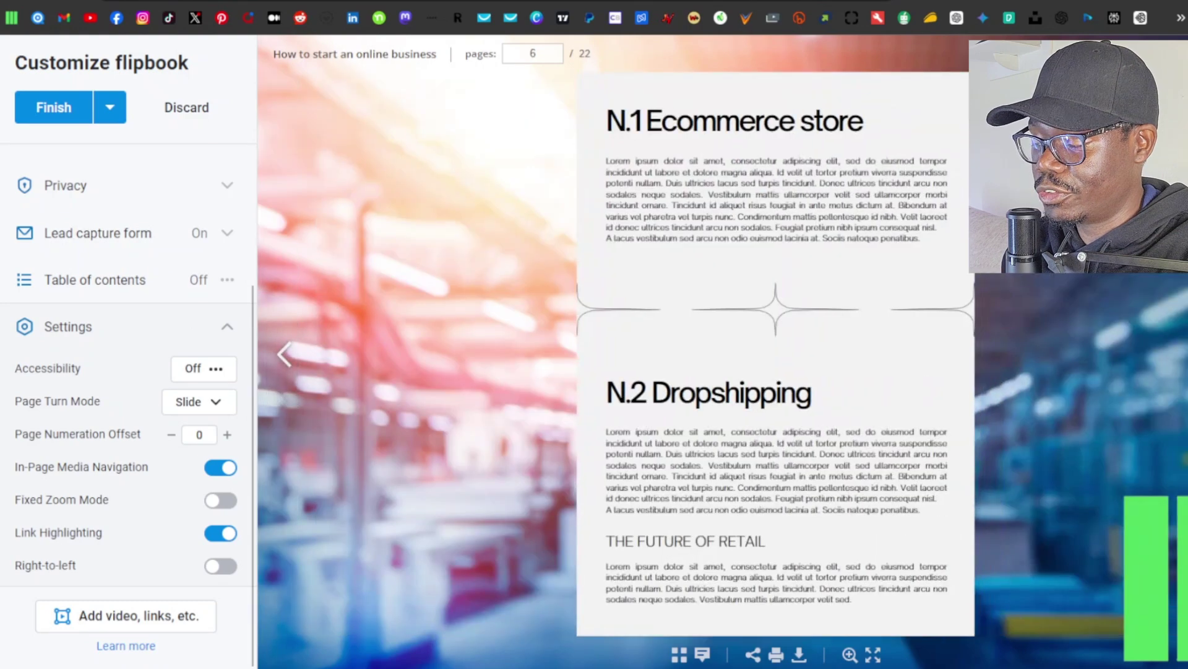
{"action": "key", "text": "Right"}
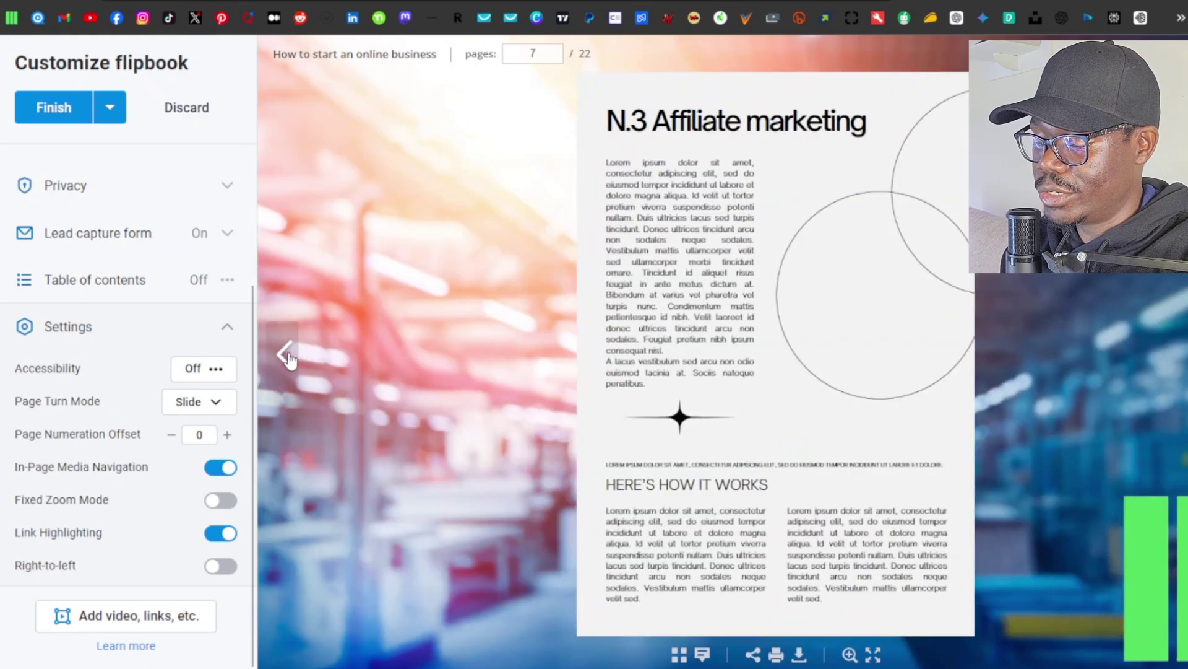
{"action": "left_click", "coordinate": [285, 353]}
{"action": "left_click", "coordinate": [285, 354]}
{"action": "left_click", "coordinate": [285, 354]}
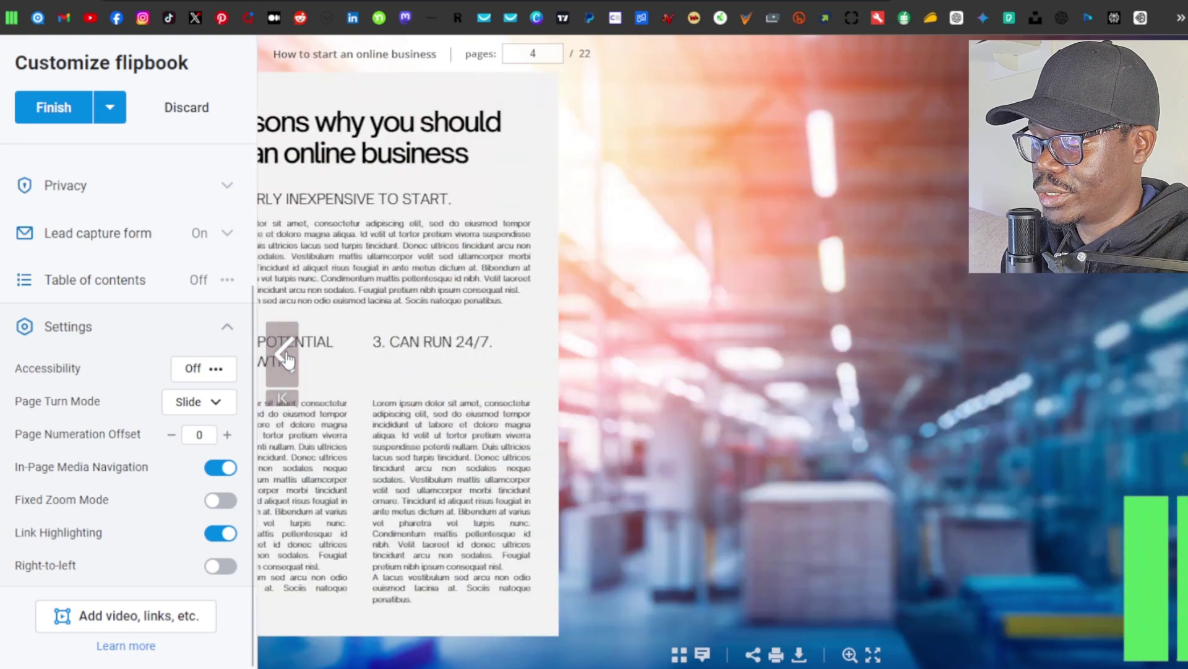
- Page back to the Chapter N.1 cover page and set the Page Turn Mode to Flip
{"action": "left_click", "coordinate": [286, 356]}
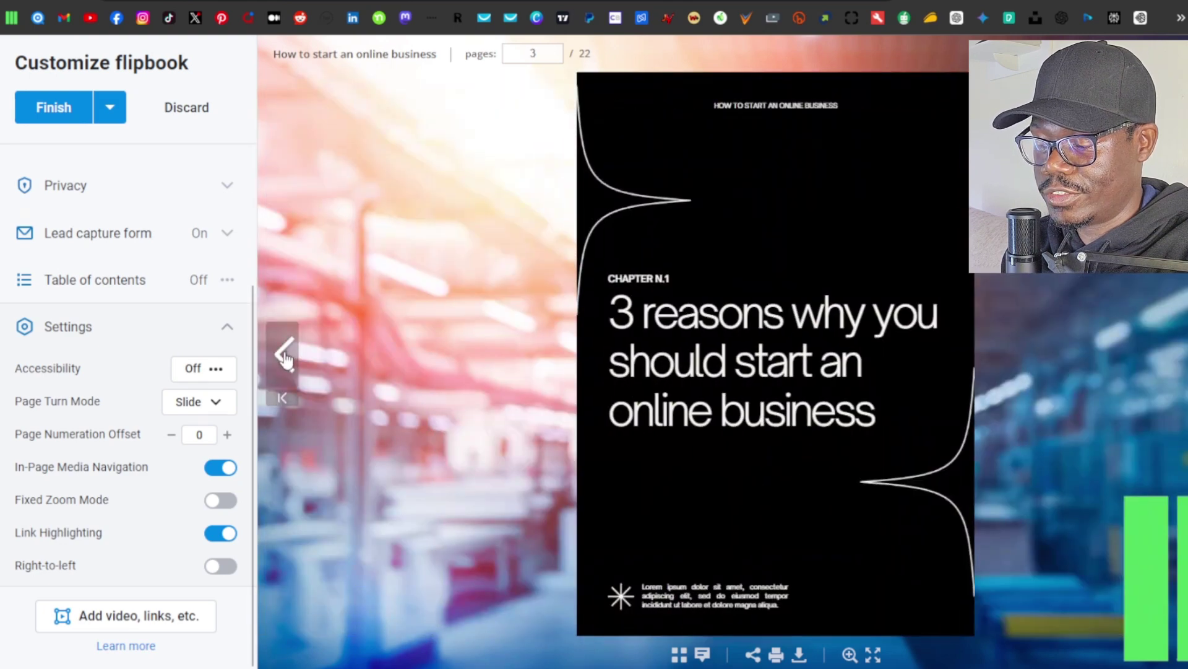
{"action": "left_click", "coordinate": [204, 403]}
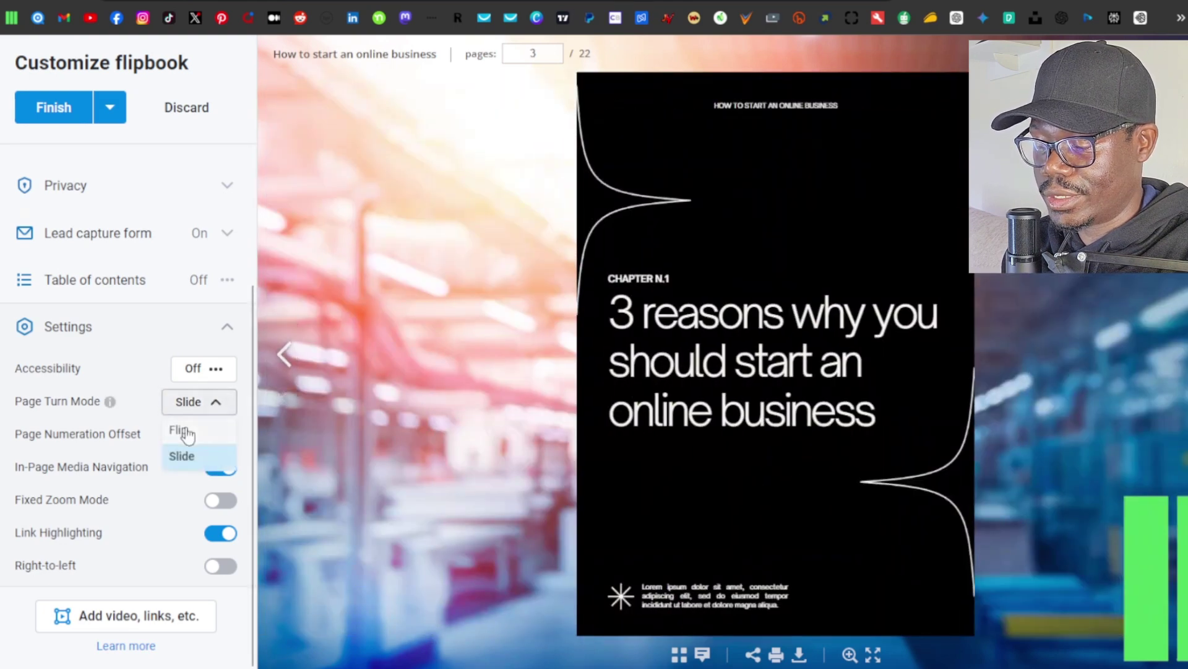
{"action": "left_click", "coordinate": [183, 428]}
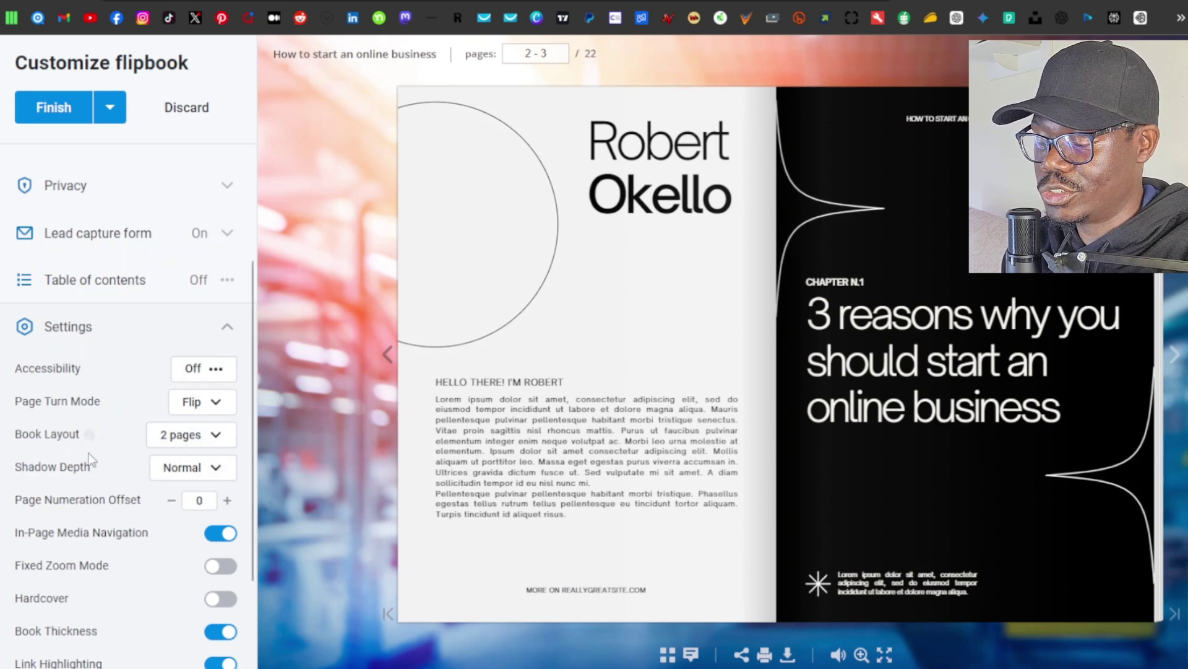
- Try the 1 page Book Layout by paging forward once, and return the layout to 2 pages
{"action": "left_click", "coordinate": [215, 436]}
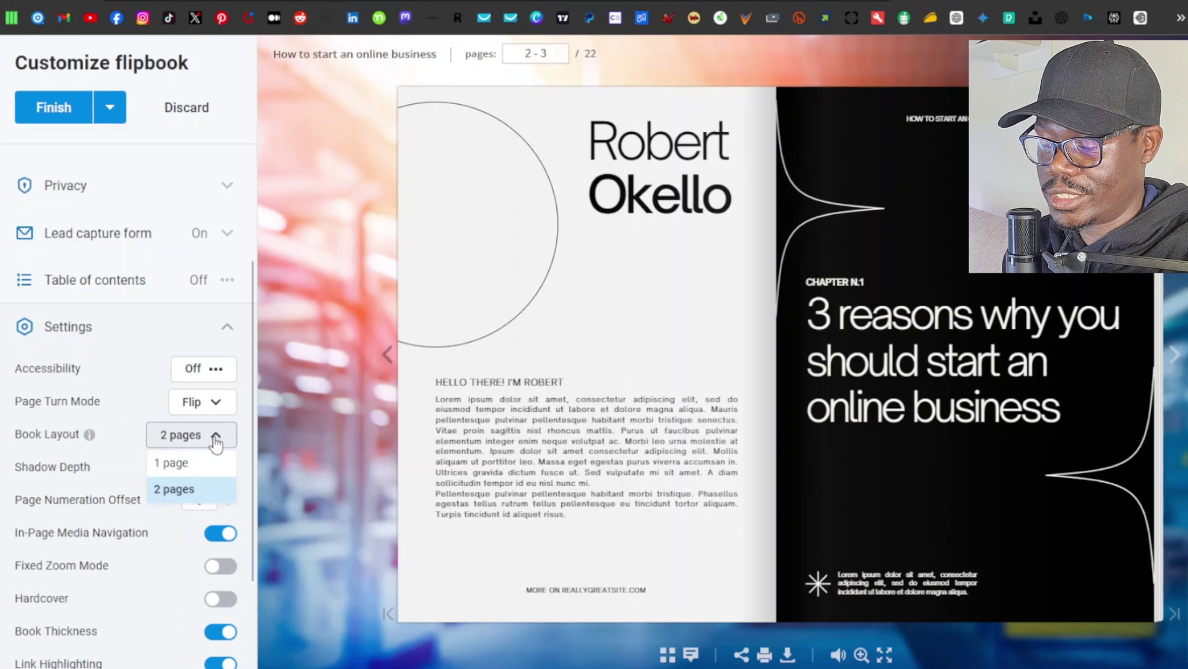
{"action": "left_click", "coordinate": [186, 463]}
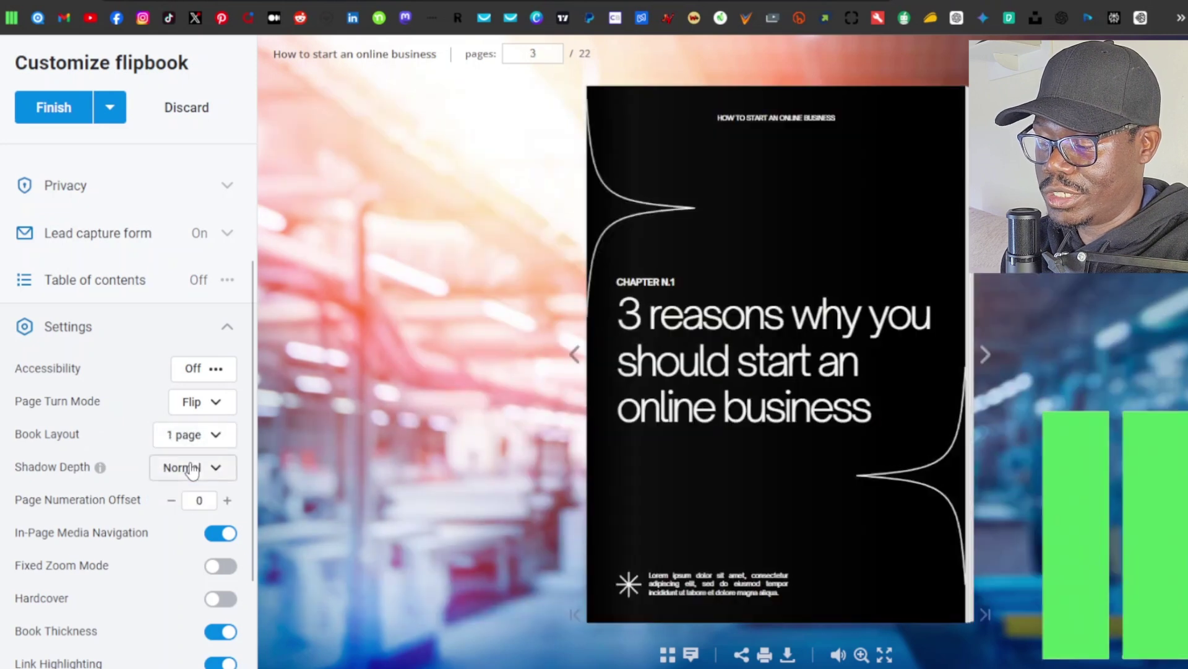
{"action": "left_click", "coordinate": [986, 356]}
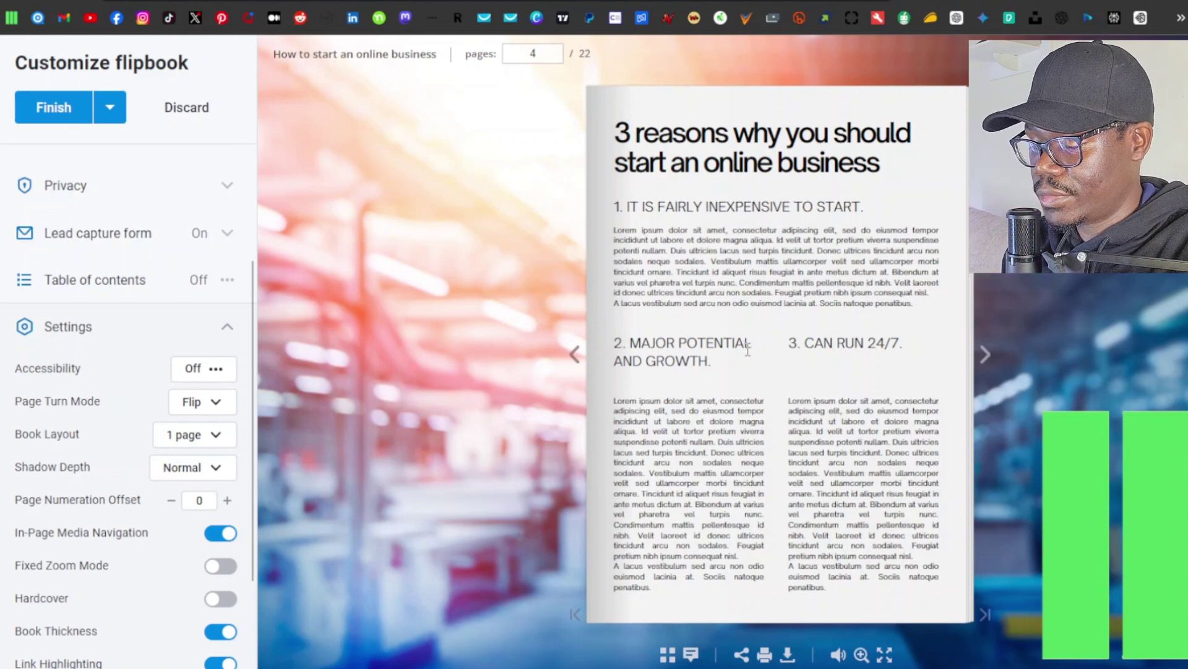
{"action": "left_click", "coordinate": [216, 443]}
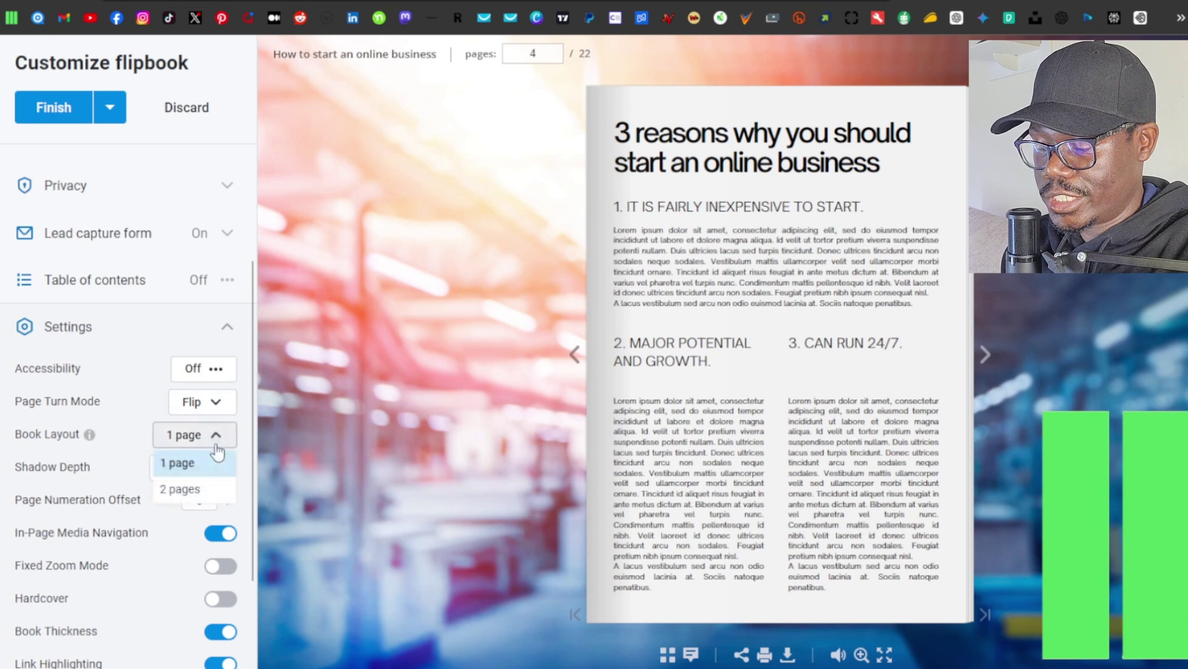
{"action": "left_click", "coordinate": [189, 488]}
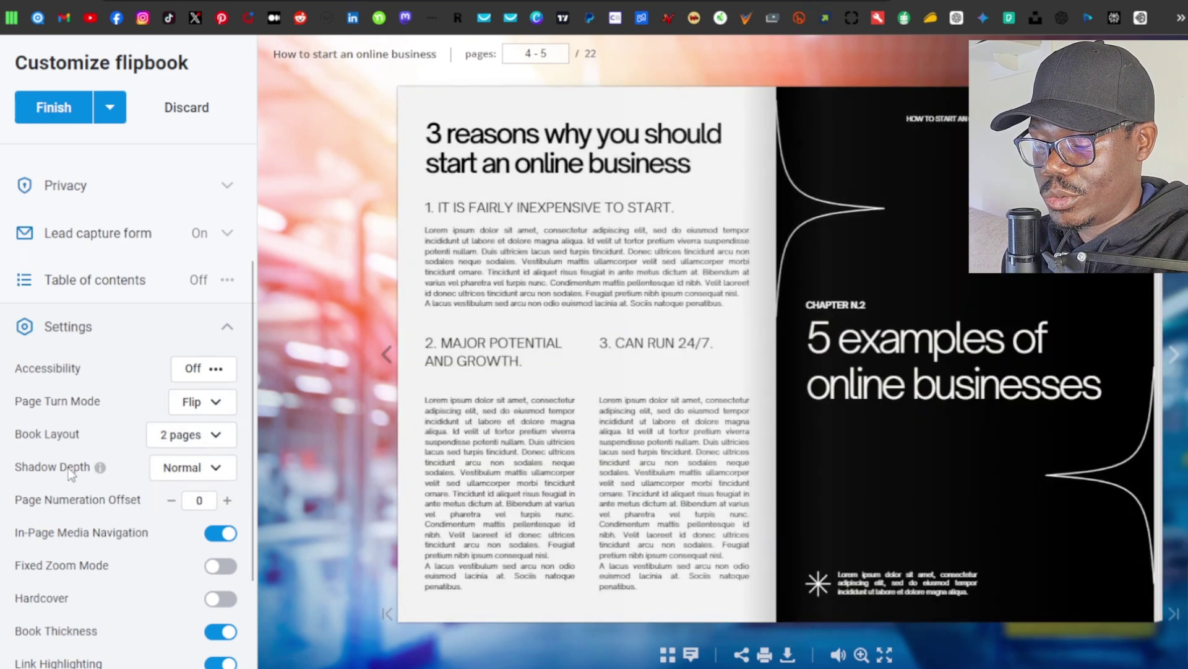
- Try the Light and Deep Shadow Depth options on the open spread, and return the setting to Normal
{"action": "left_click", "coordinate": [214, 468]}
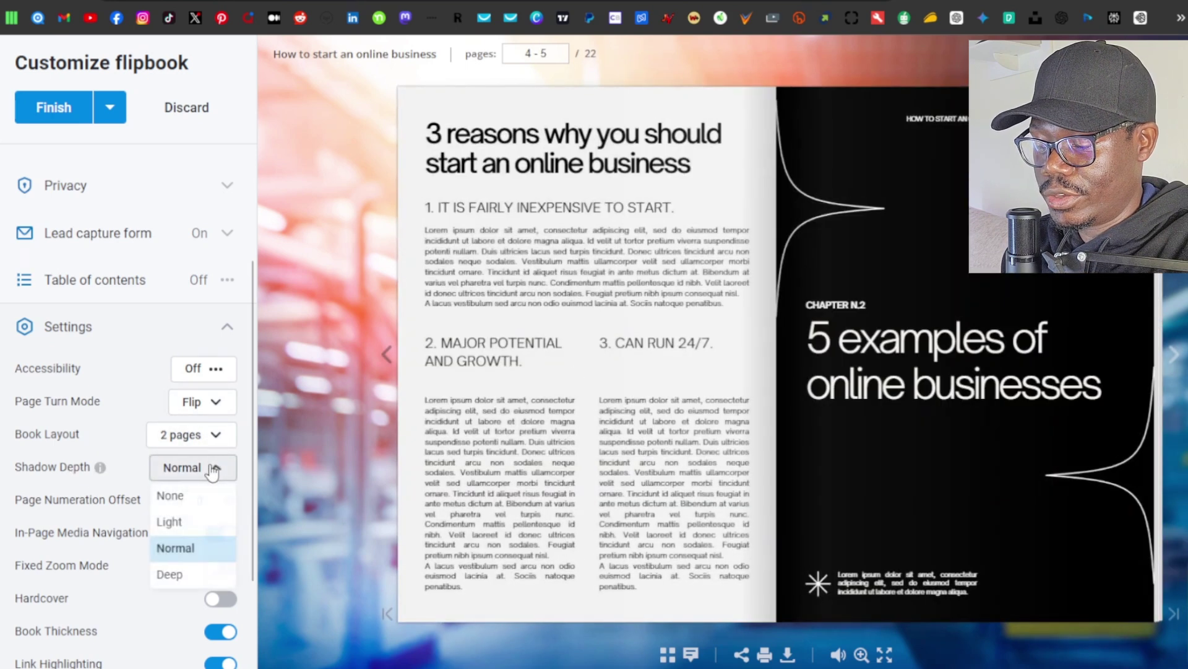
{"action": "left_click", "coordinate": [192, 522]}
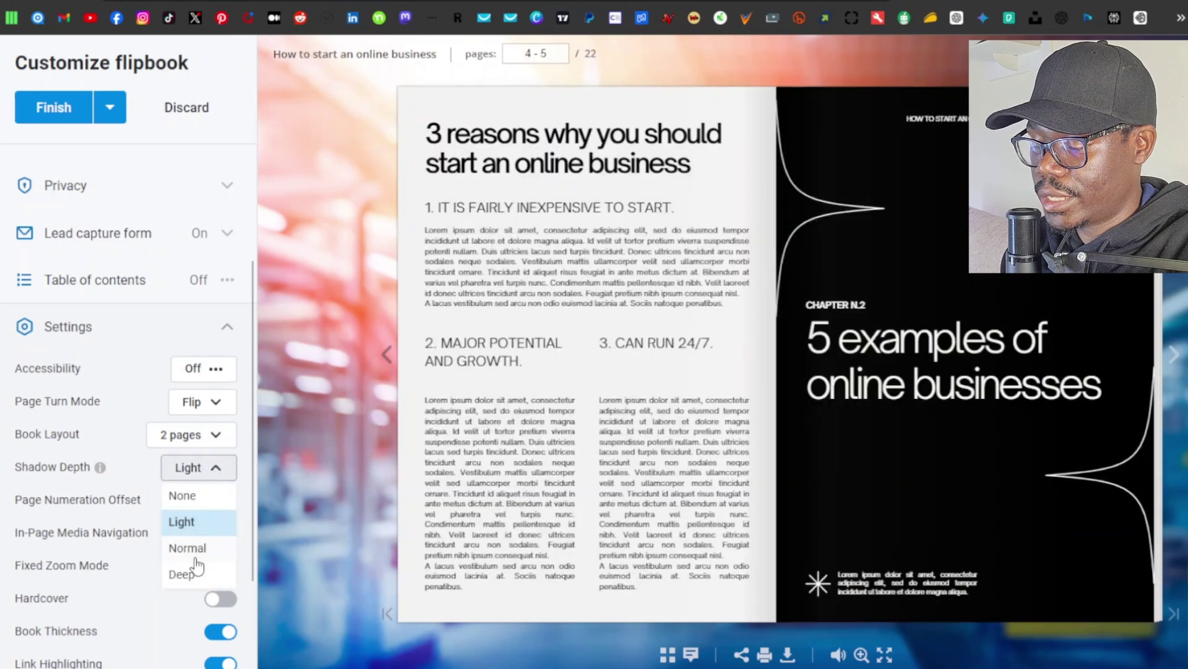
{"action": "left_click", "coordinate": [186, 577]}
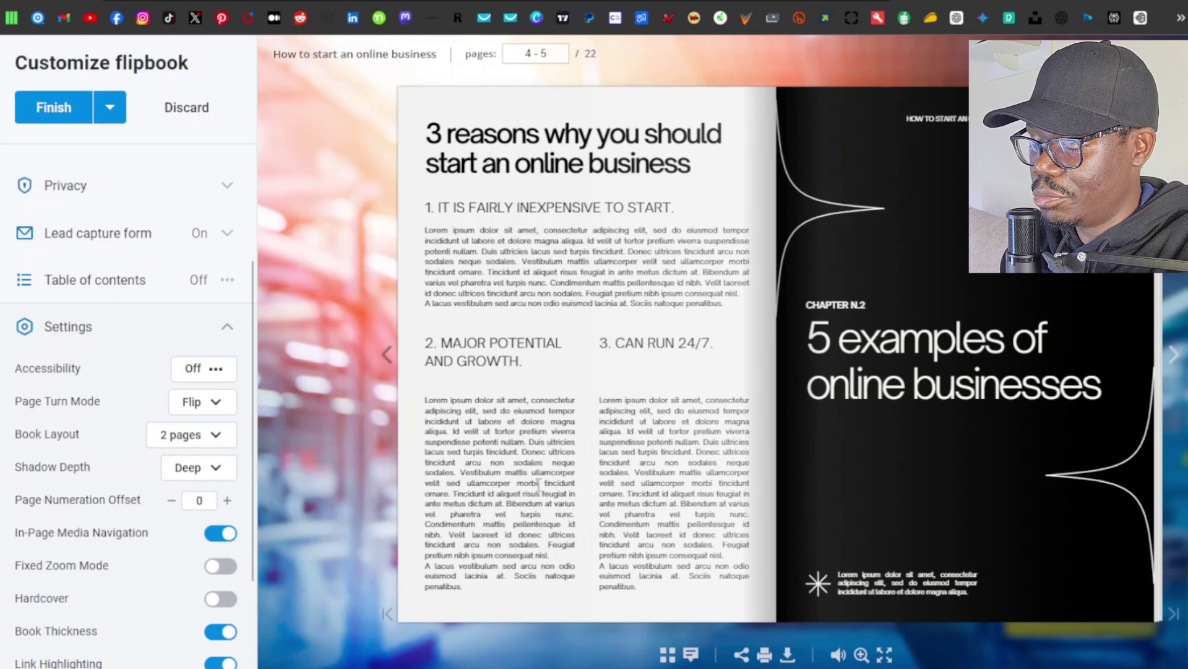
{"action": "left_click", "coordinate": [215, 470]}
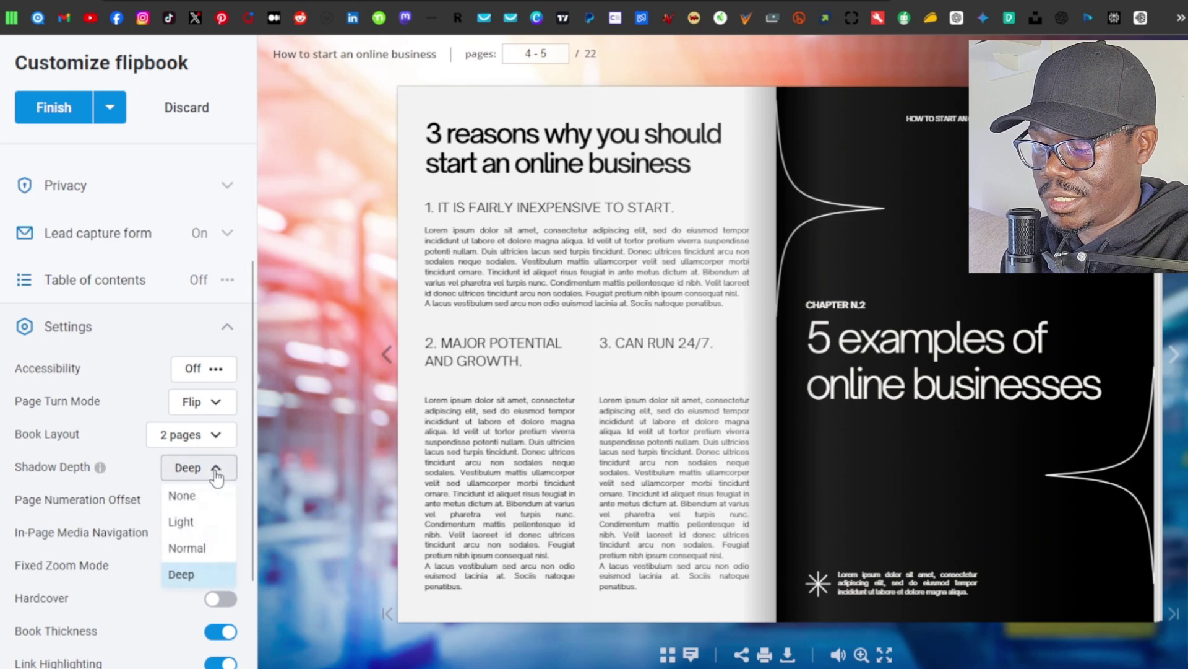
{"action": "left_click", "coordinate": [196, 553]}
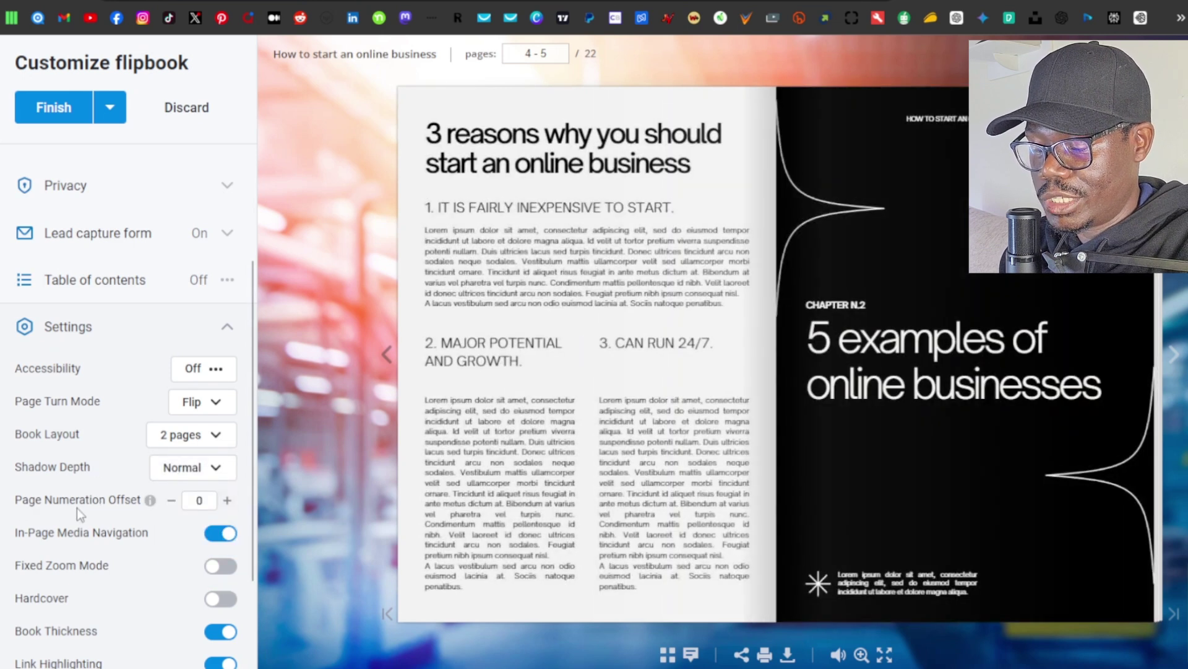
- Try Page Numeration Offset values up to 5, and settle on an offset of 1
{"action": "left_click", "coordinate": [228, 500]}
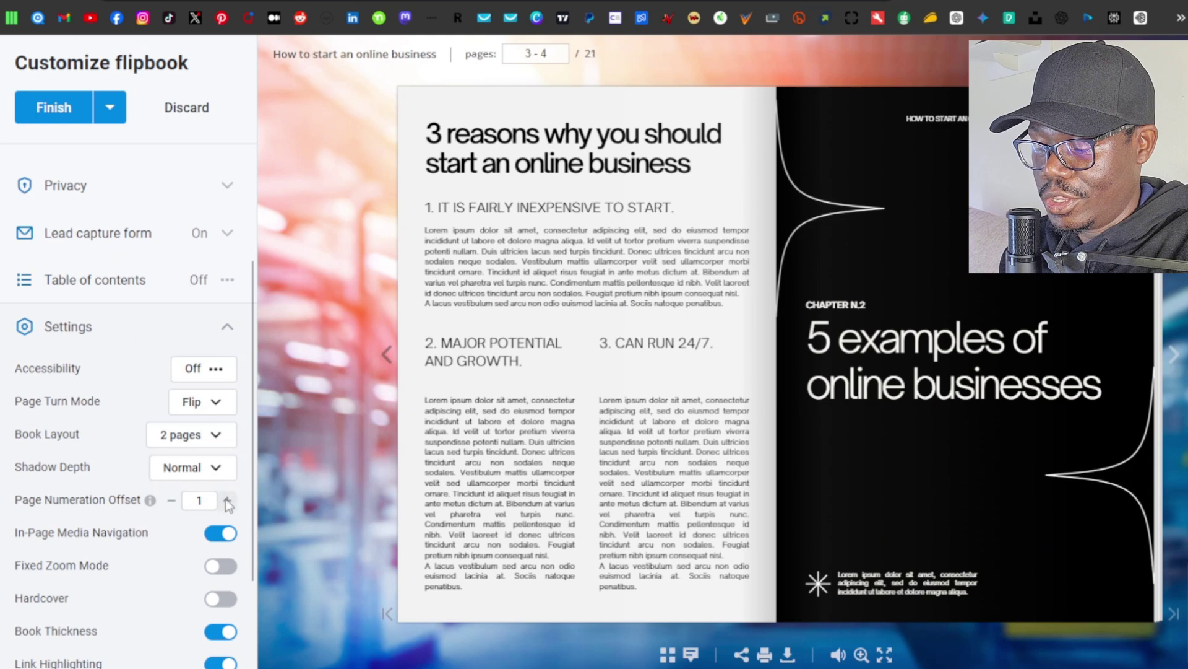
{"action": "left_click", "coordinate": [228, 501]}
{"action": "left_click", "coordinate": [227, 500]}
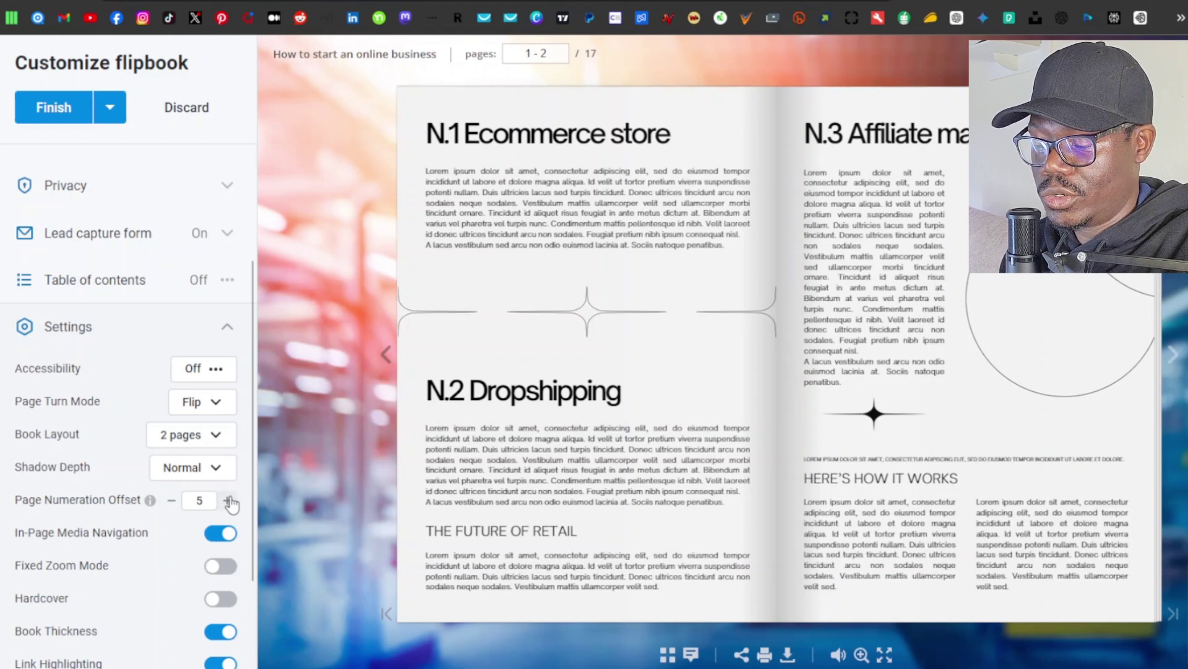
{"action": "left_click", "coordinate": [172, 500]}
{"action": "left_click", "coordinate": [173, 500]}
{"action": "left_click", "coordinate": [173, 500]}
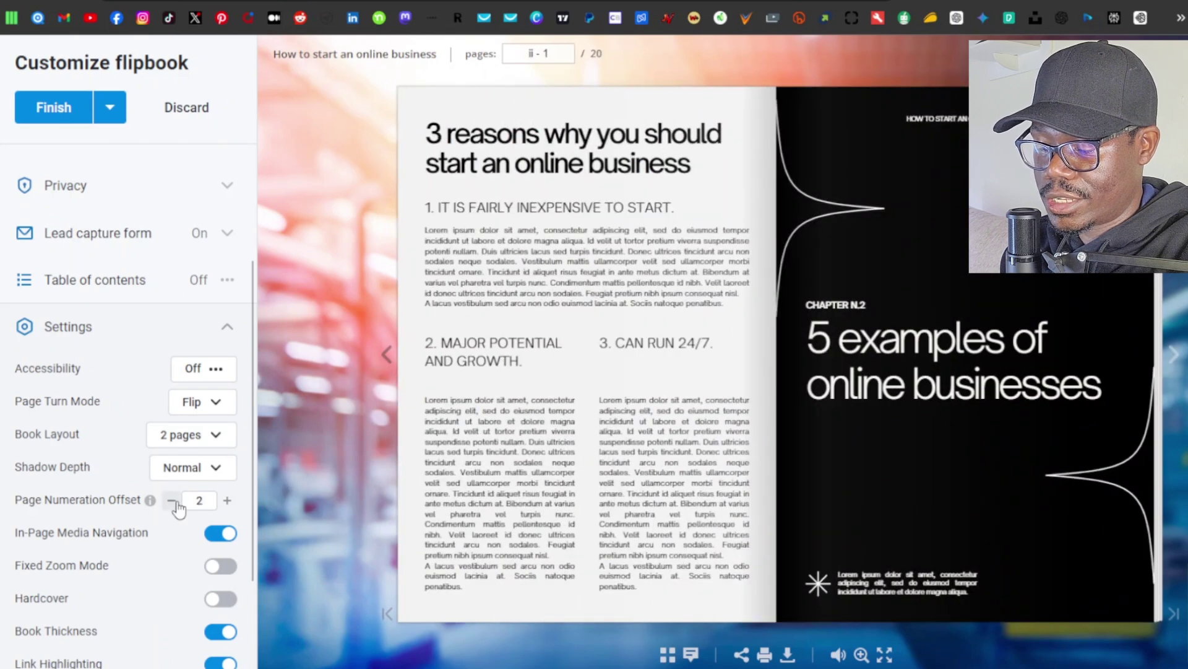
{"action": "left_click", "coordinate": [173, 501]}
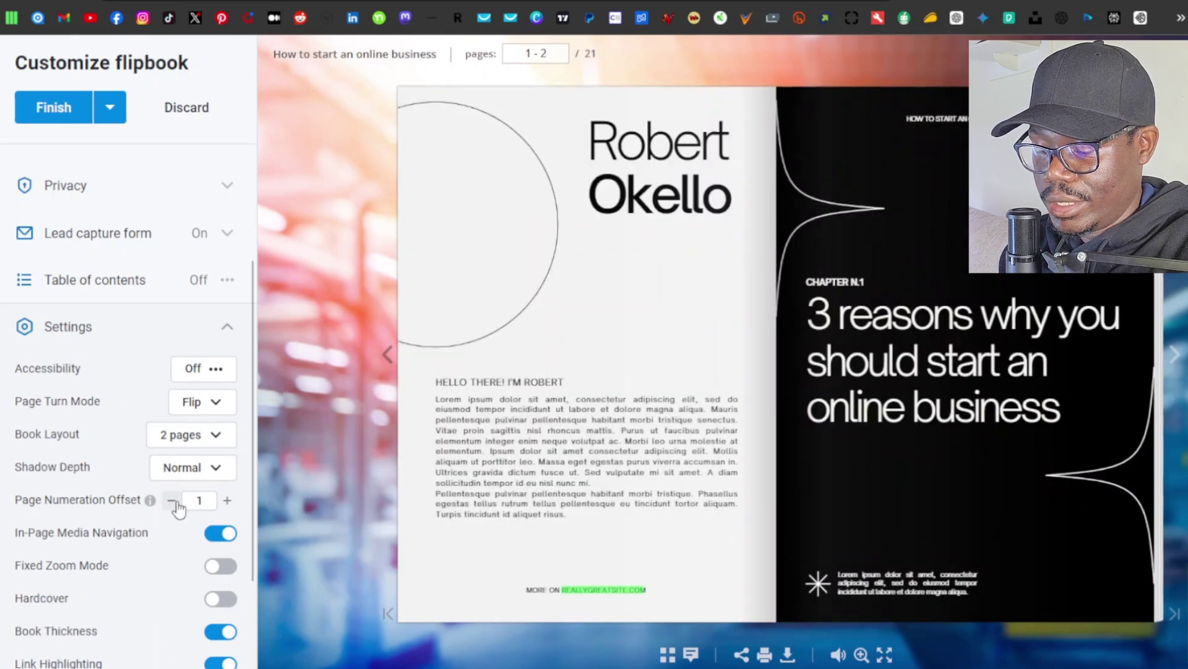
- Review the remaining general settings, including In-Page Media Navigation, and open the editor for adding videos and links
{"action": "scroll", "coordinate": [174, 508], "scroll_direction": "down", "scroll_amount": 2}
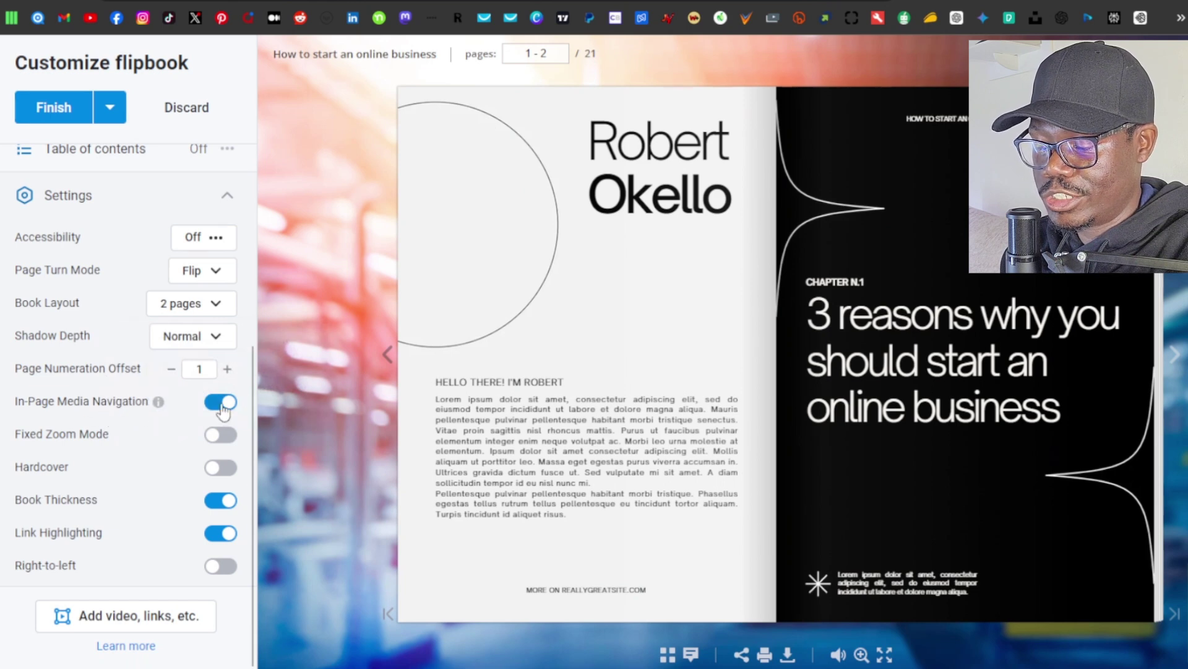
{"action": "mouse_move", "coordinate": [157, 403]}
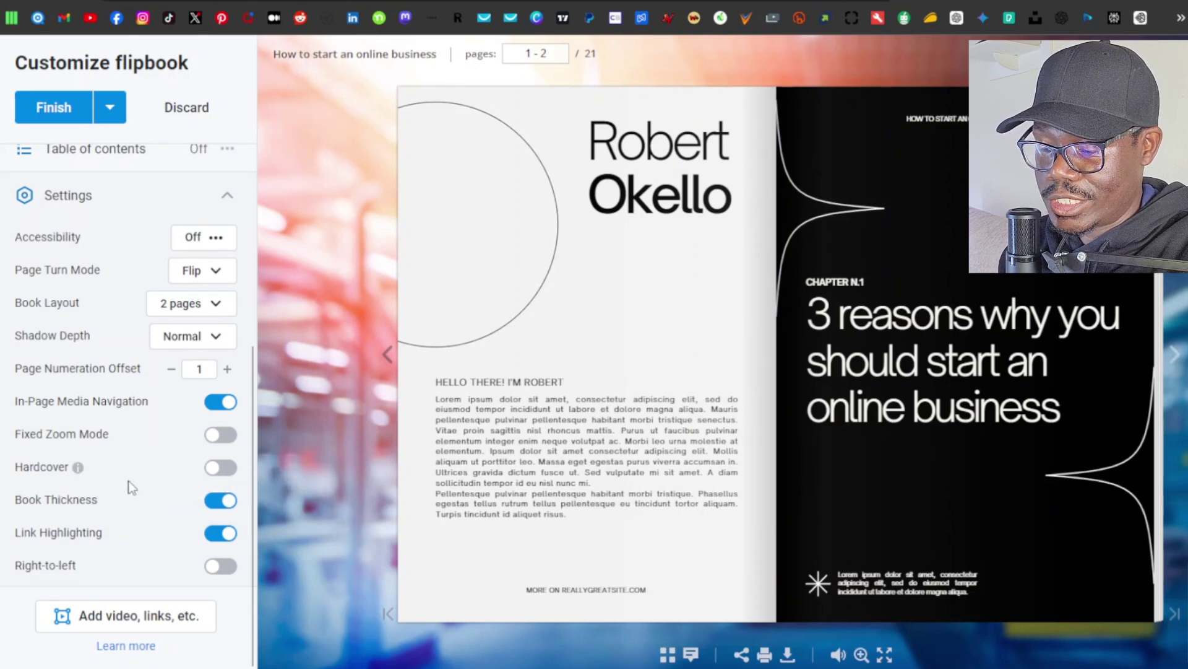
{"action": "left_click", "coordinate": [225, 199]}
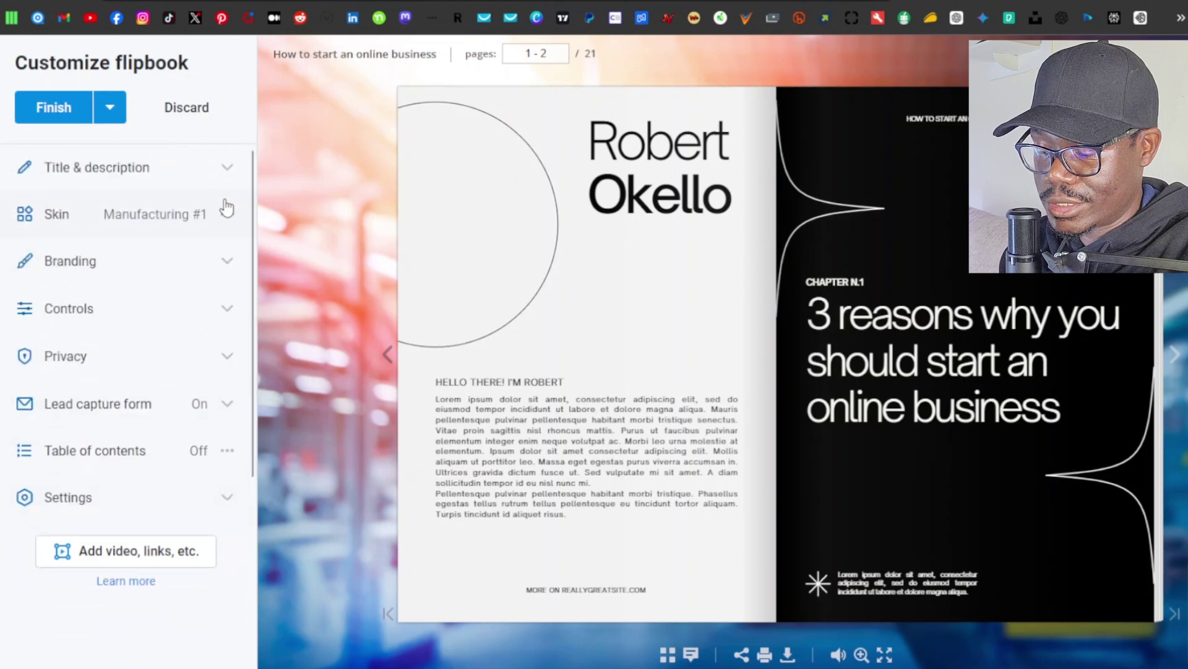
{"action": "left_click", "coordinate": [142, 557]}
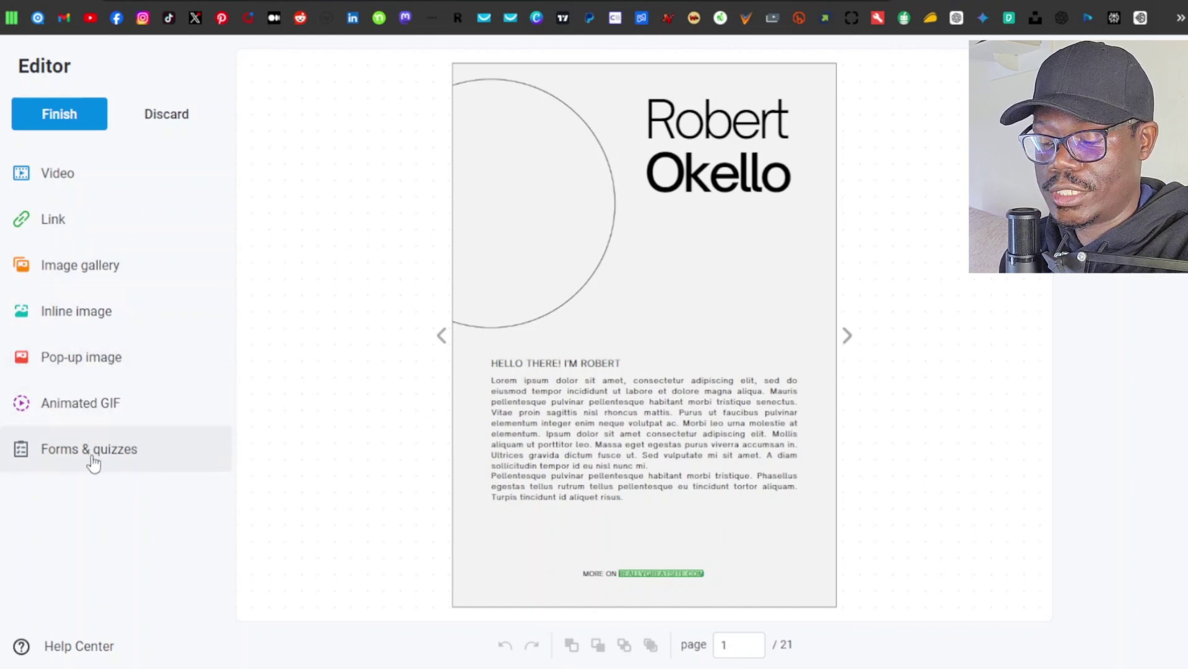
- Insert the YouTube video "How To Get Started with an Ebook Business as a Beginner in 2024" on page 1, using its link copied from YouTube
{"action": "left_click", "coordinate": [73, 175]}
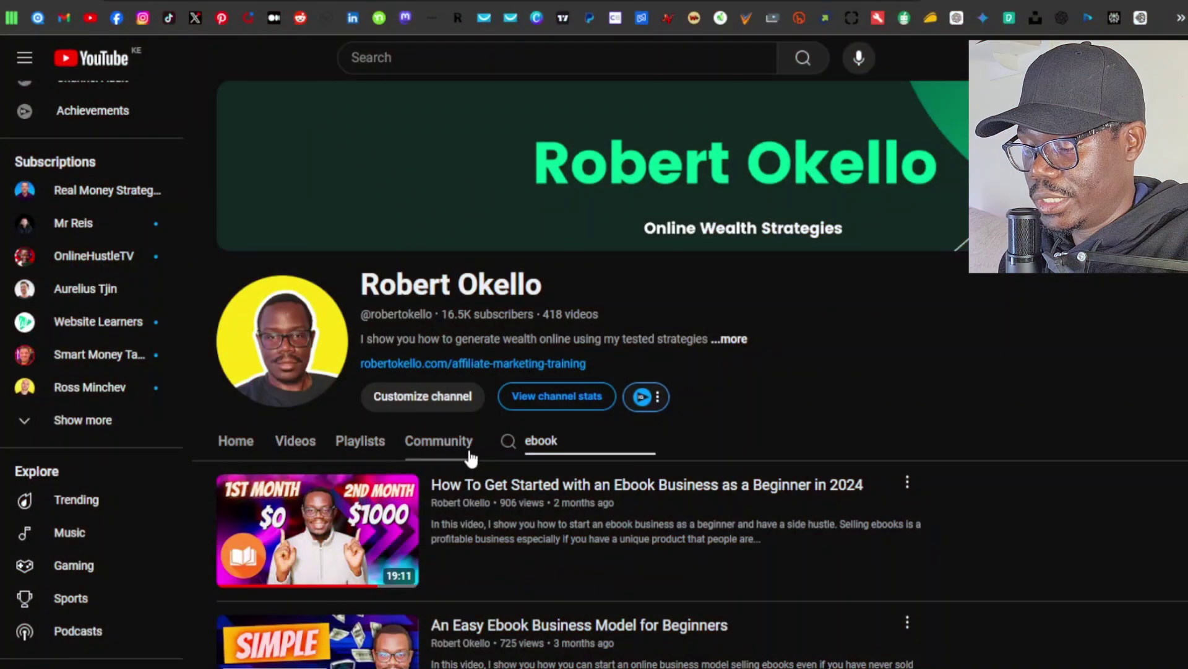
{"action": "scroll", "coordinate": [467, 458], "scroll_direction": "down", "scroll_amount": 2}
{"action": "right_click", "coordinate": [328, 359]}
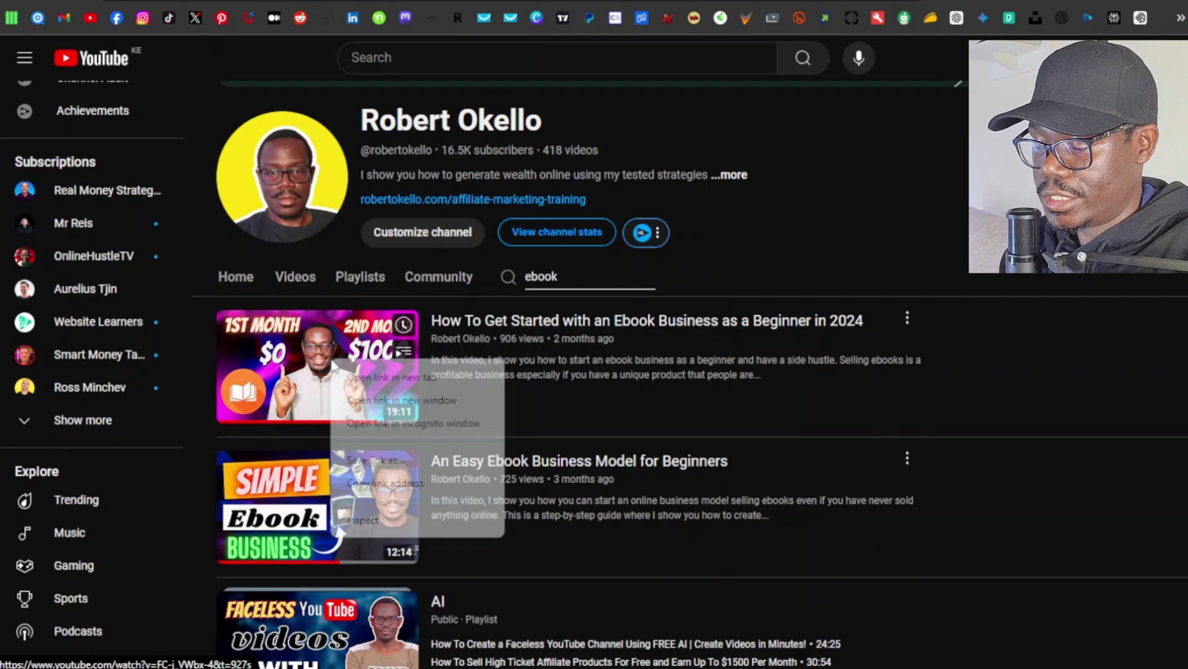
{"action": "left_click", "coordinate": [390, 484]}
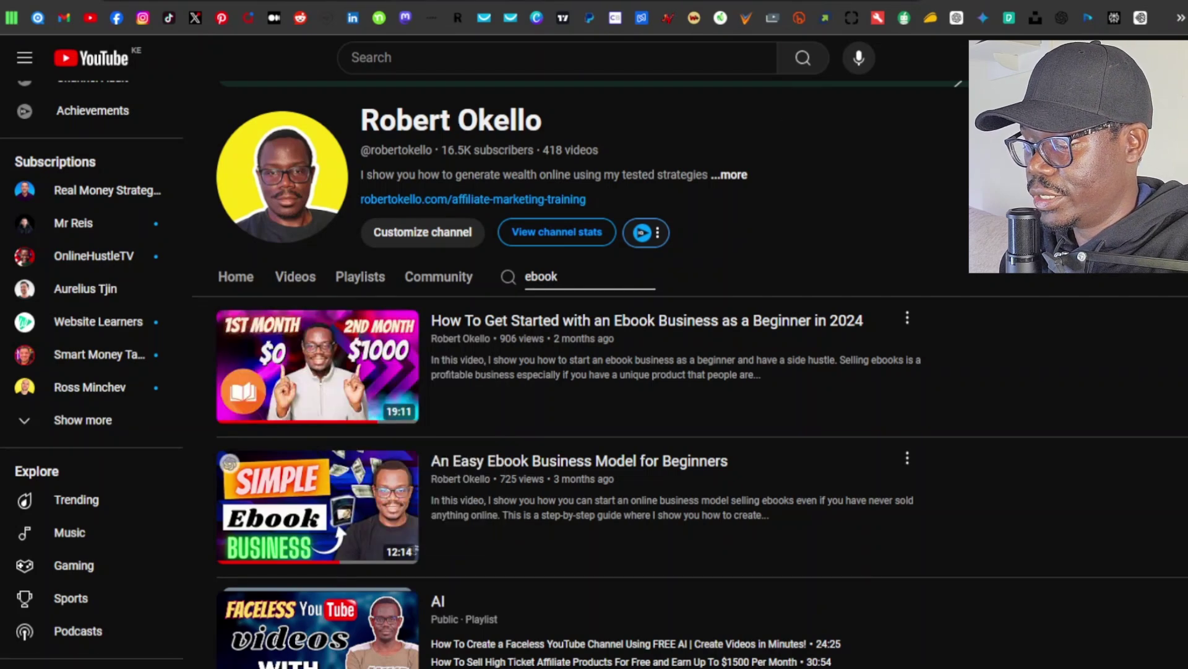
{"action": "left_click", "coordinate": [719, 3]}
{"action": "right_click", "coordinate": [534, 240]}
{"action": "left_click", "coordinate": [610, 395]}
{"action": "left_click", "coordinate": [681, 312]}
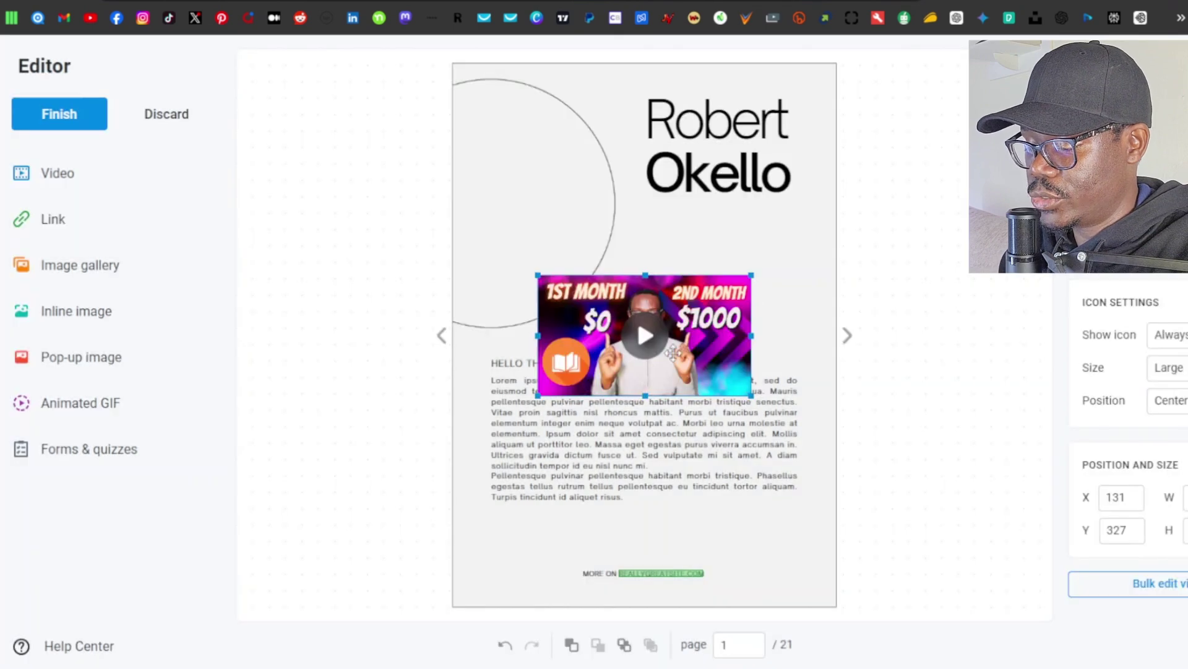
- Move the video between the author's name and the greeting text, and enlarge it to about 353 by 200
{"action": "left_click_drag", "start_coordinate": [685, 328], "coordinate": [645, 269]}
{"action": "left_click_drag", "start_coordinate": [715, 215], "coordinate": [731, 209]}
{"action": "left_click_drag", "start_coordinate": [651, 278], "coordinate": [694, 278]}
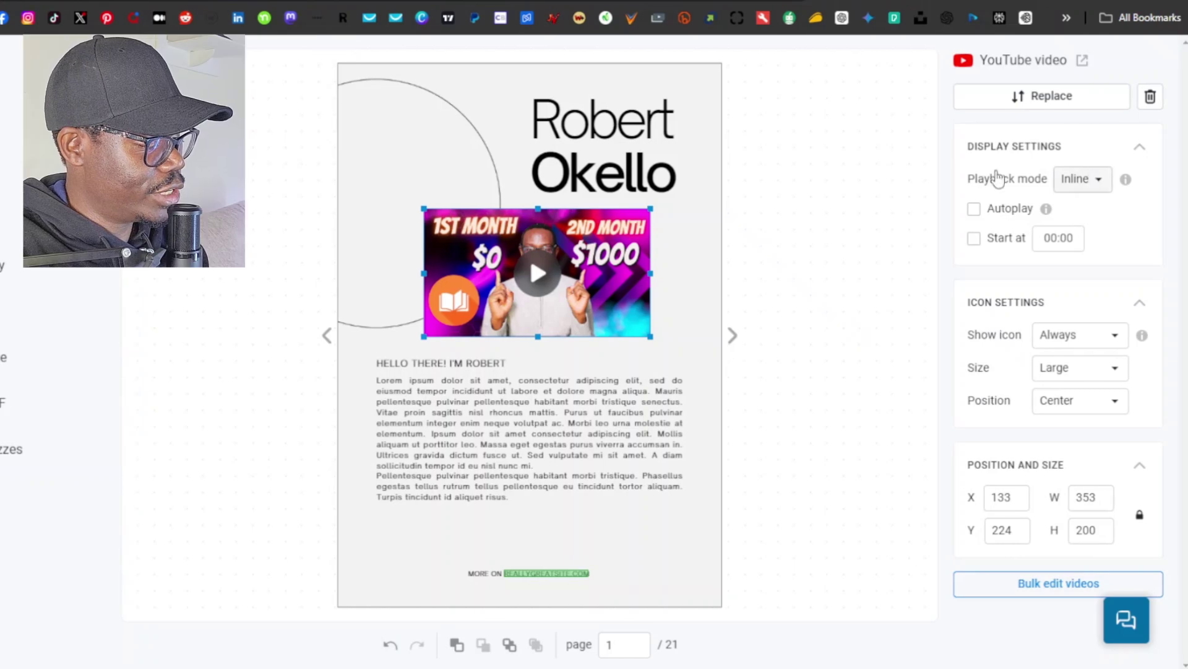
- Check the video's playback mode options, keep Inline, and turn on Autoplay
{"action": "left_click", "coordinate": [1096, 182]}
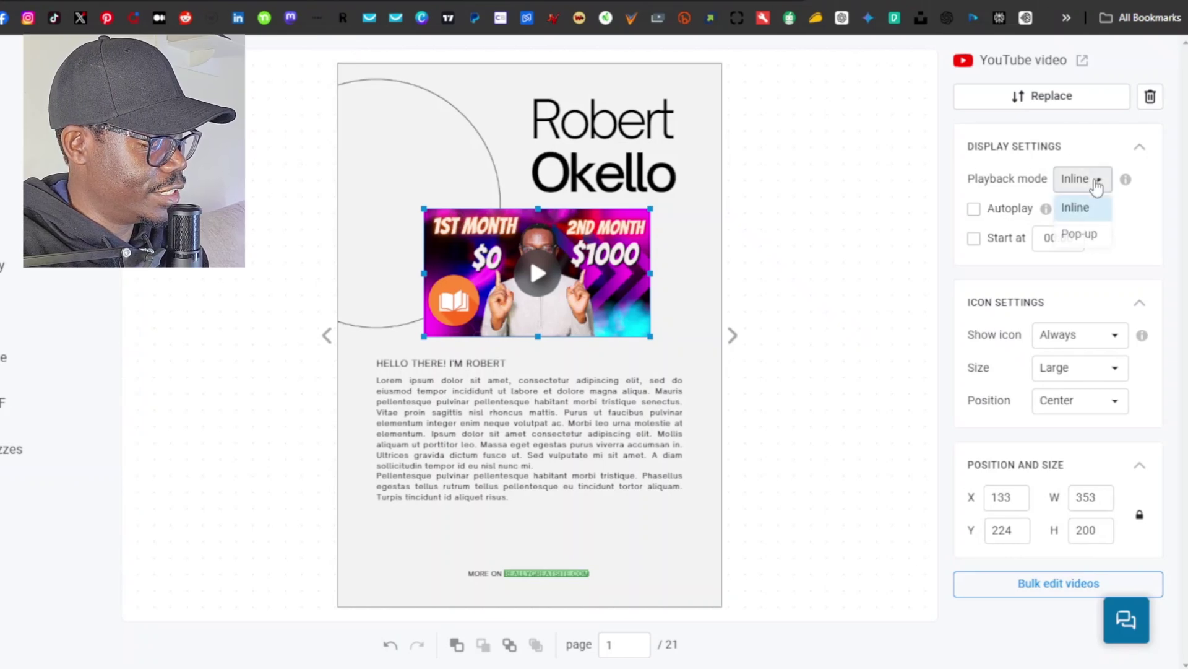
{"action": "left_click", "coordinate": [1096, 182]}
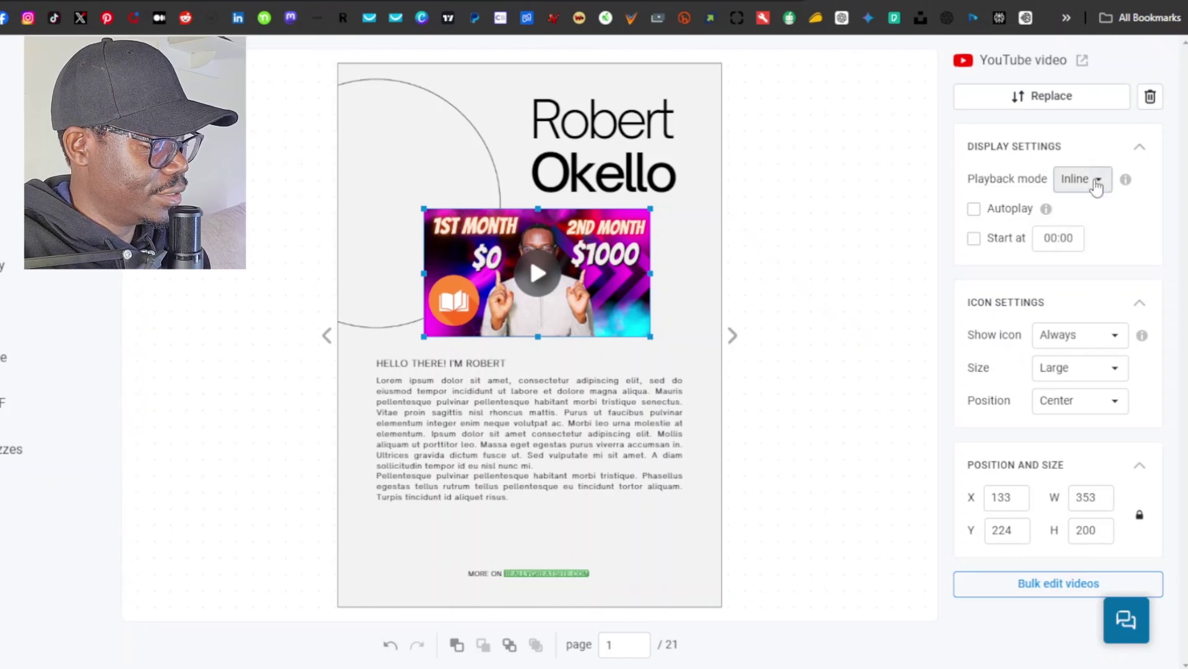
{"action": "left_click", "coordinate": [974, 210]}
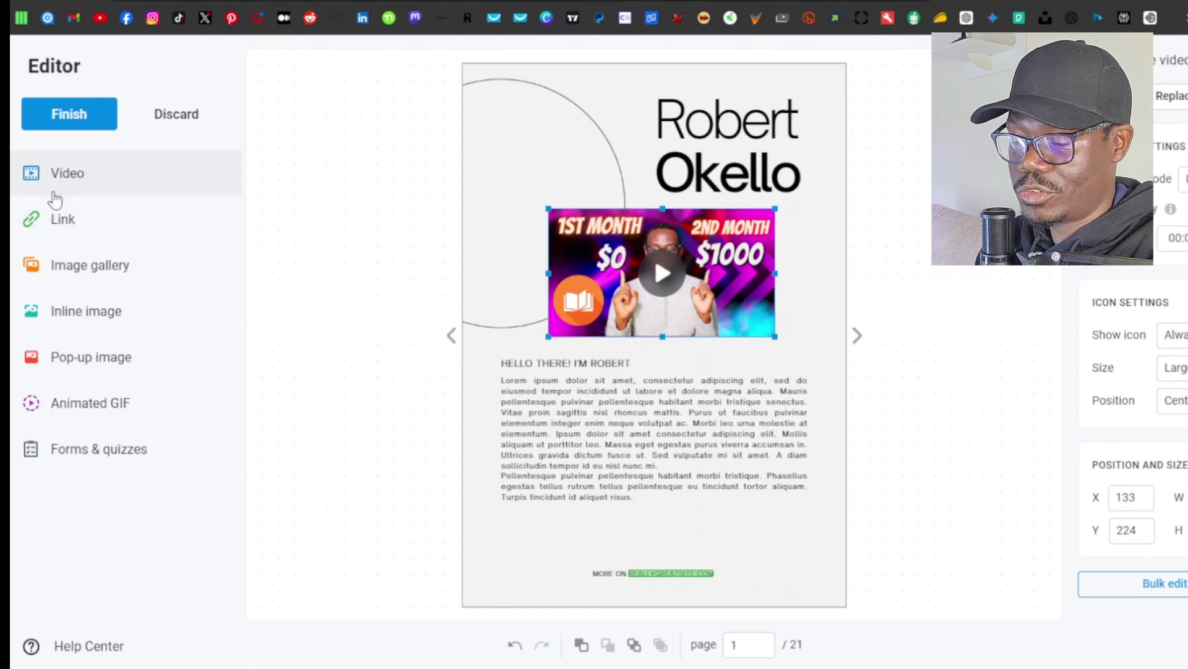
- Add a link area to page 1 and place it beside the greeting heading, sized about 217 by 29
{"action": "left_click", "coordinate": [78, 231]}
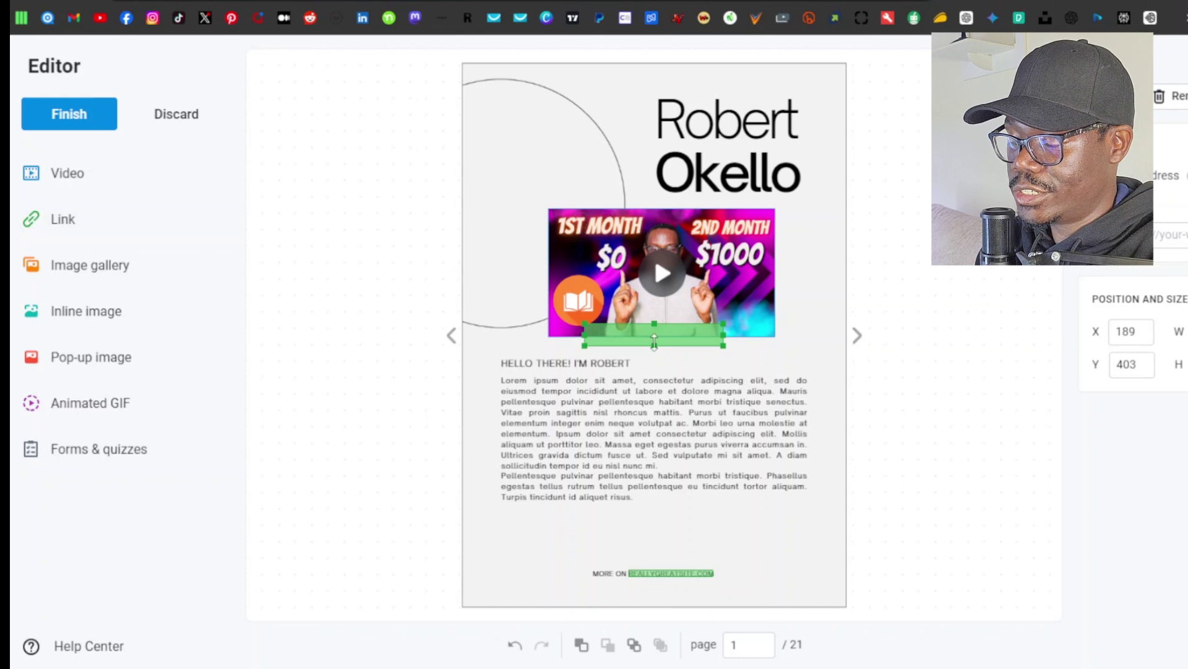
{"action": "left_click_drag", "start_coordinate": [656, 343], "coordinate": [657, 340]}
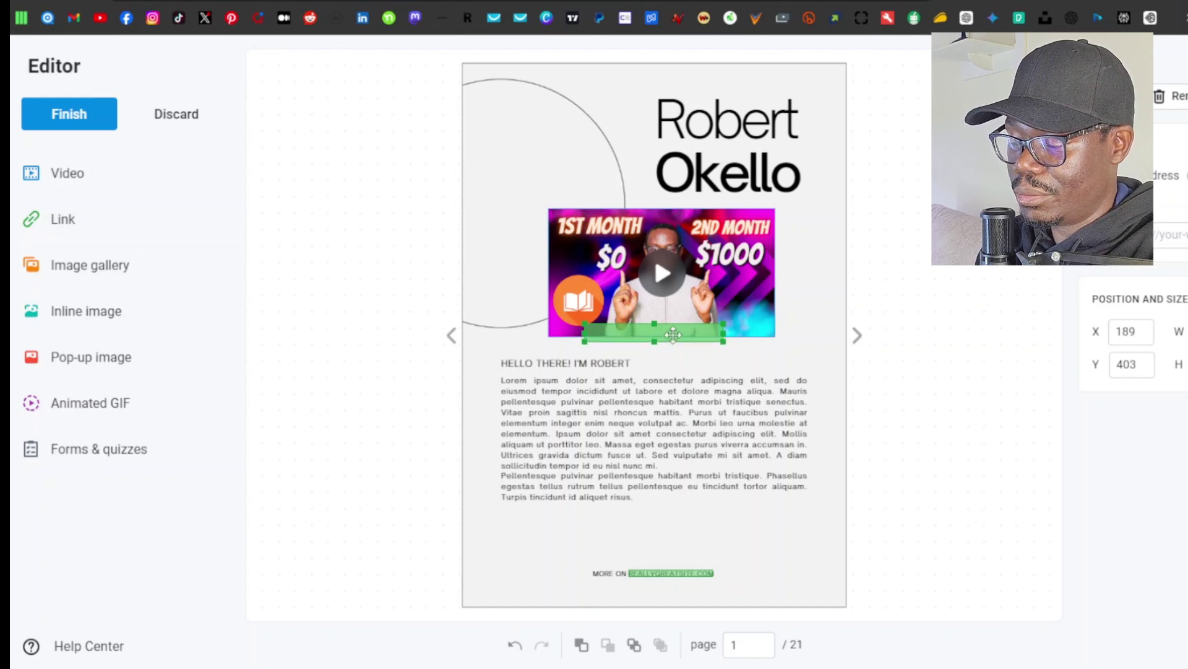
{"action": "left_click_drag", "start_coordinate": [670, 334], "coordinate": [725, 362]}
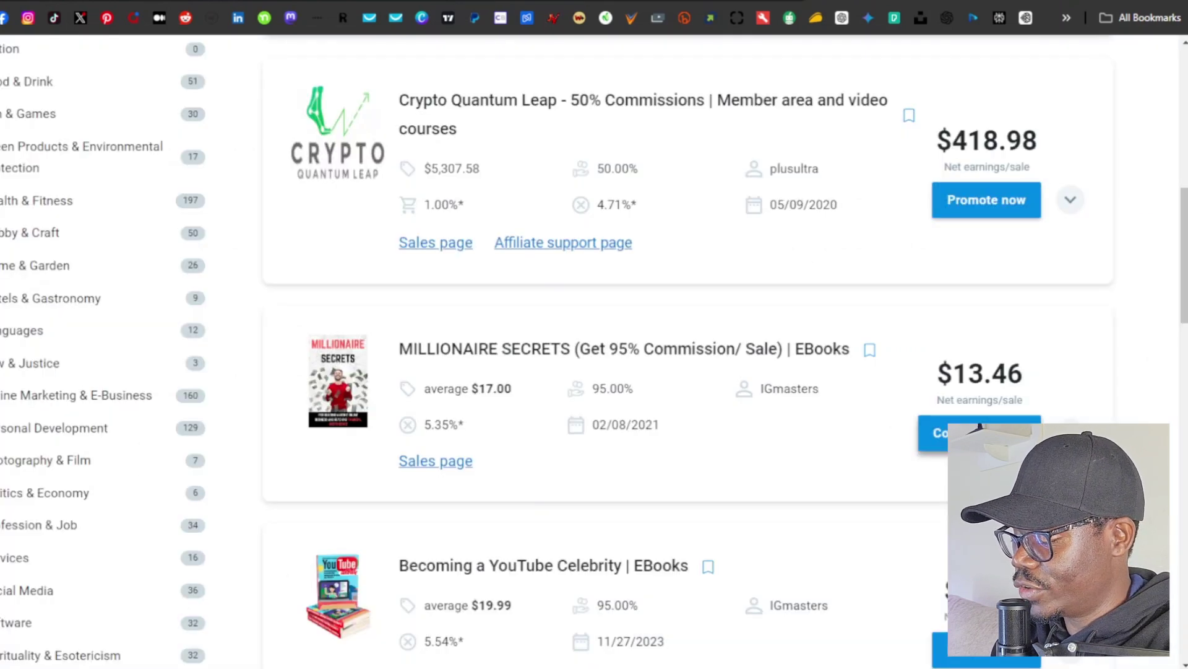
- Copy the affiliate link for the MILLIONAIRE SECRETS ebook from the affiliate marketplace and paste it as the link area's web address
{"action": "left_click", "coordinate": [941, 433]}
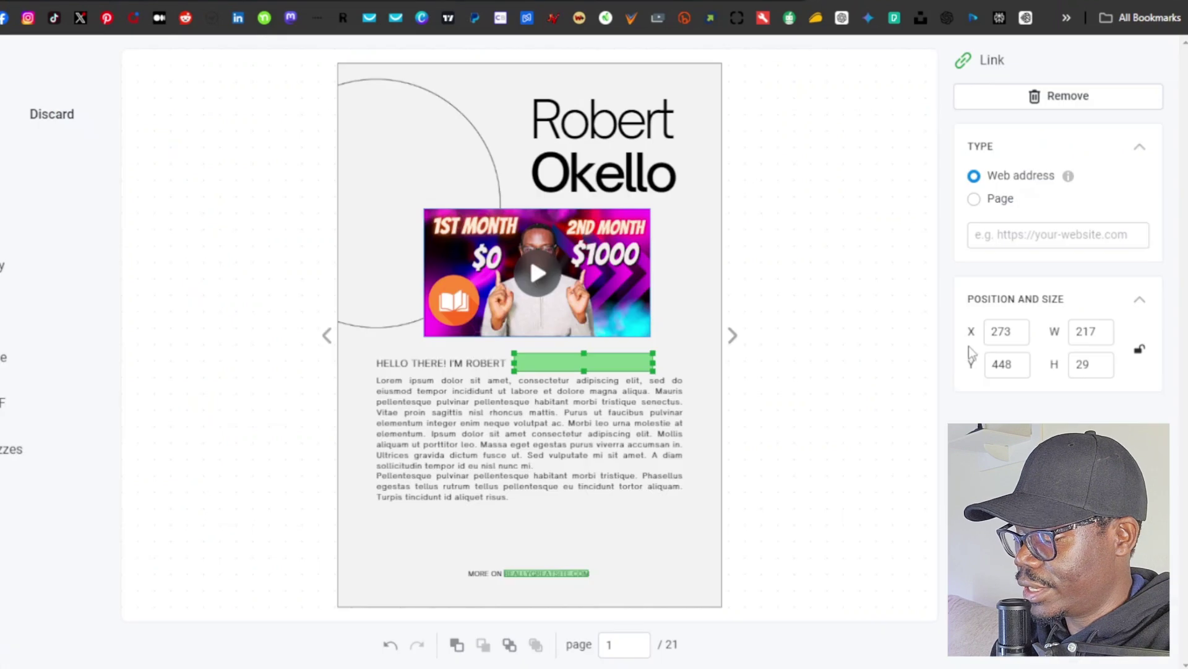
{"action": "left_click", "coordinate": [1027, 236]}
{"action": "right_click", "coordinate": [1026, 236]}
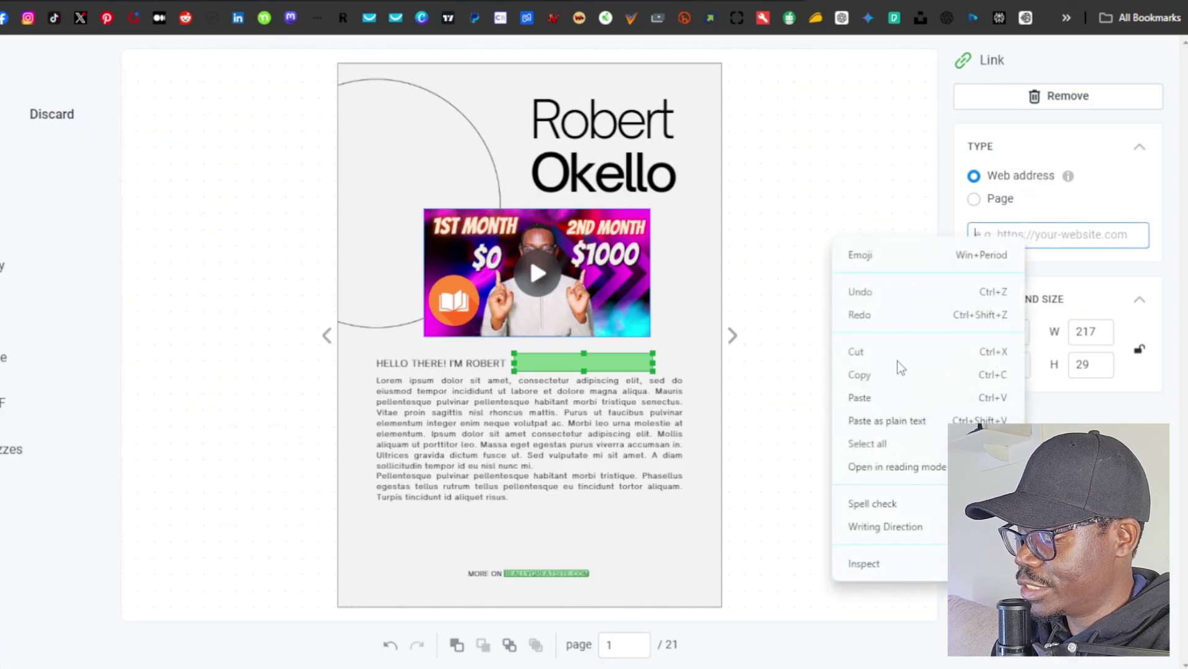
{"action": "left_click", "coordinate": [878, 398]}
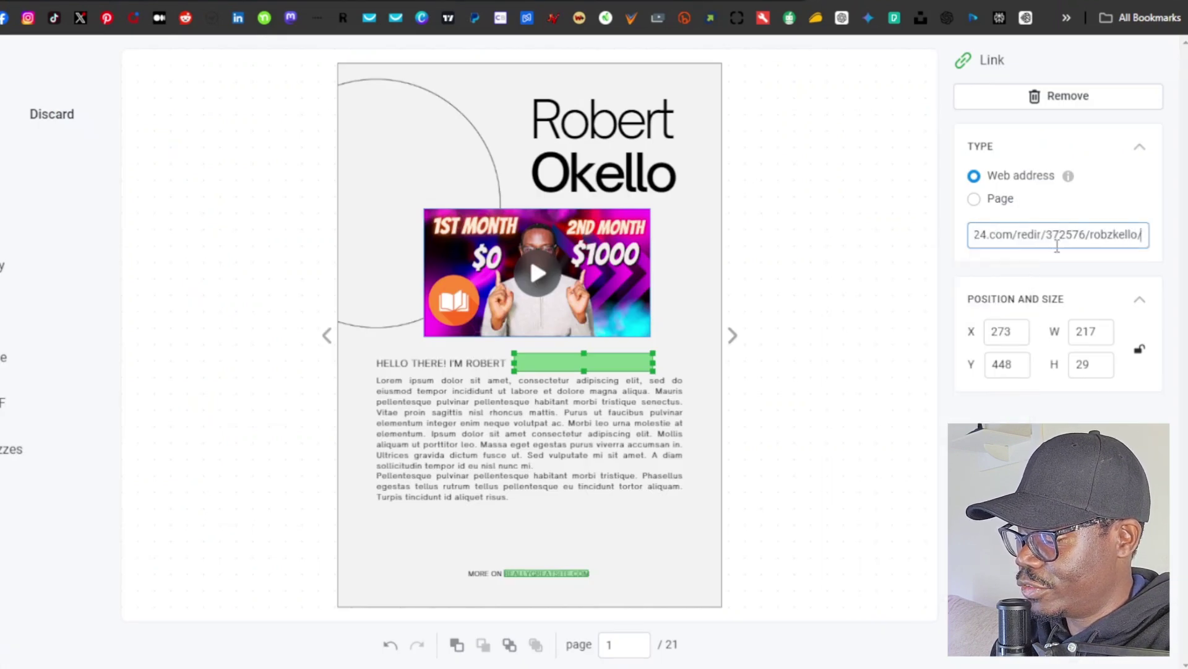
- Shift the link area over the author's first name in the greeting heading, narrow it to about 64 by 29, and save the page elements
{"action": "left_click_drag", "start_coordinate": [609, 363], "coordinate": [516, 364]}
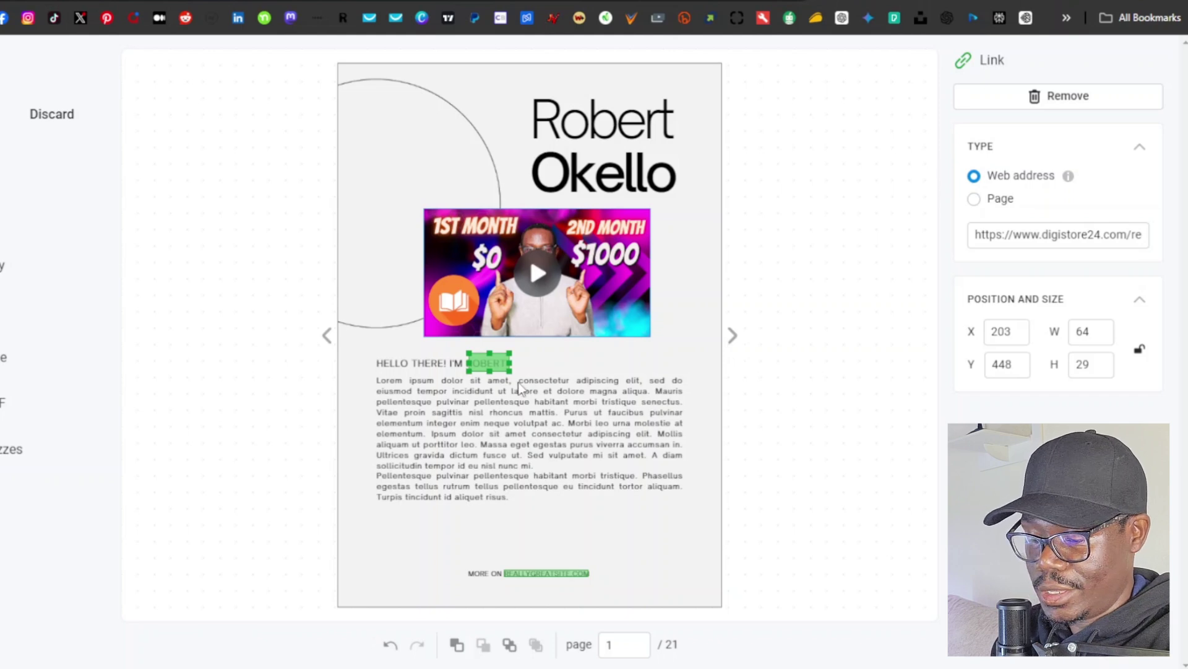
{"action": "left_click", "coordinate": [61, 124]}
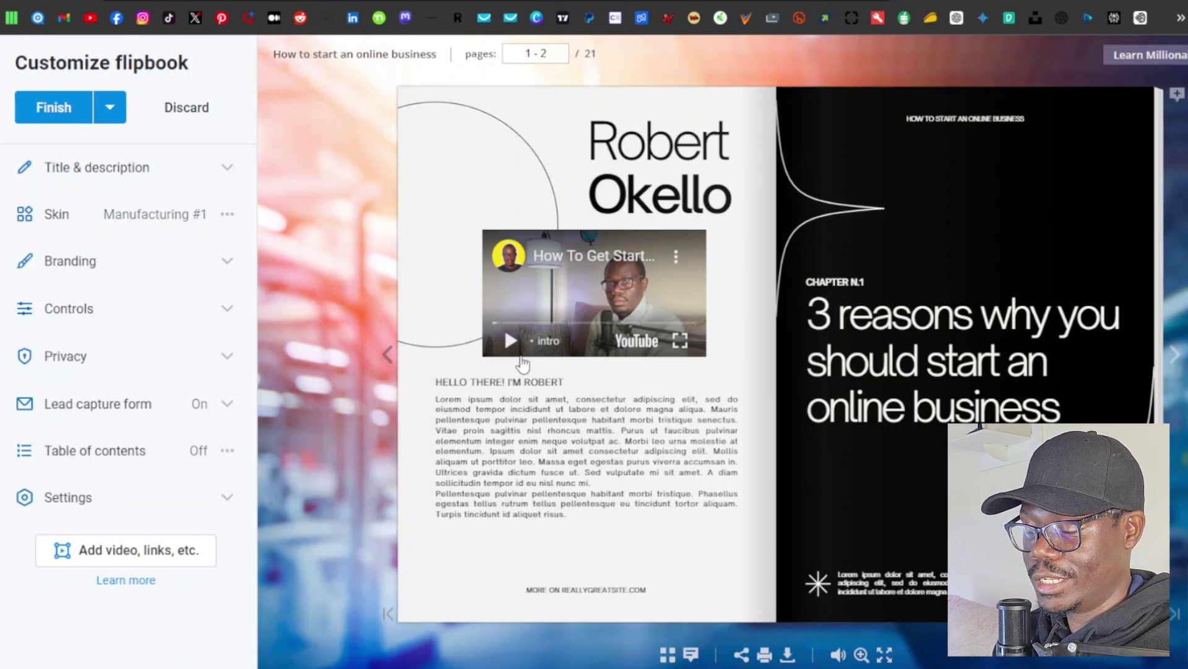
- Play and pause the embedded video in the preview to test it, and finish customizing the flipbook
{"action": "left_click", "coordinate": [511, 342]}
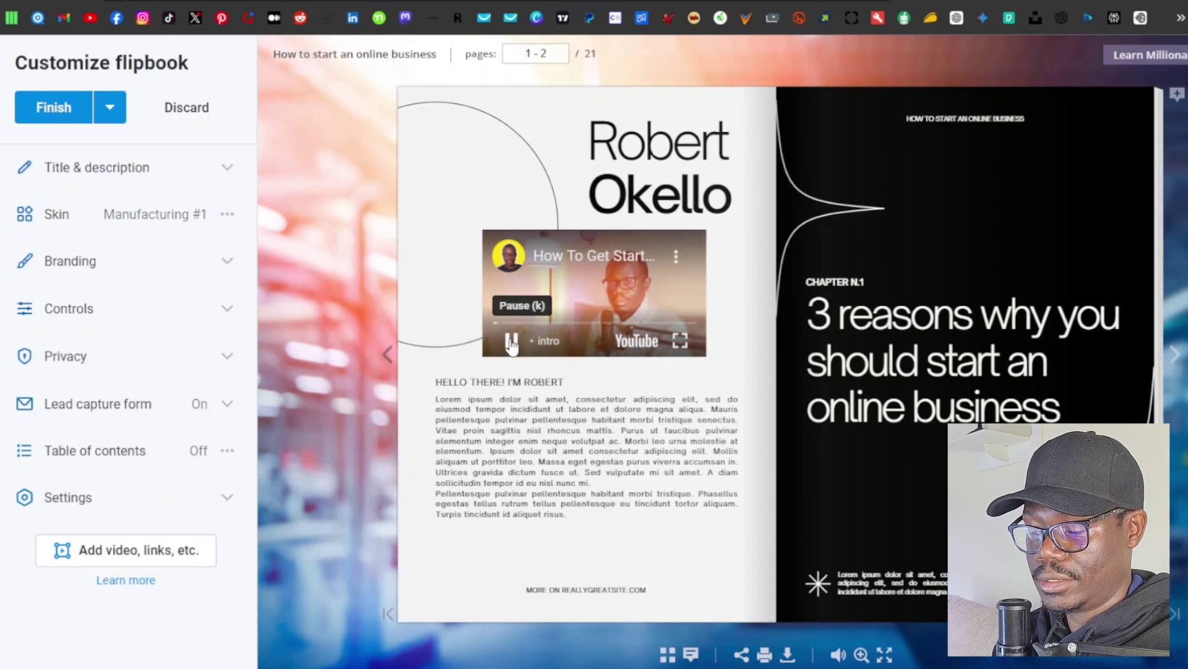
{"action": "left_click", "coordinate": [511, 341]}
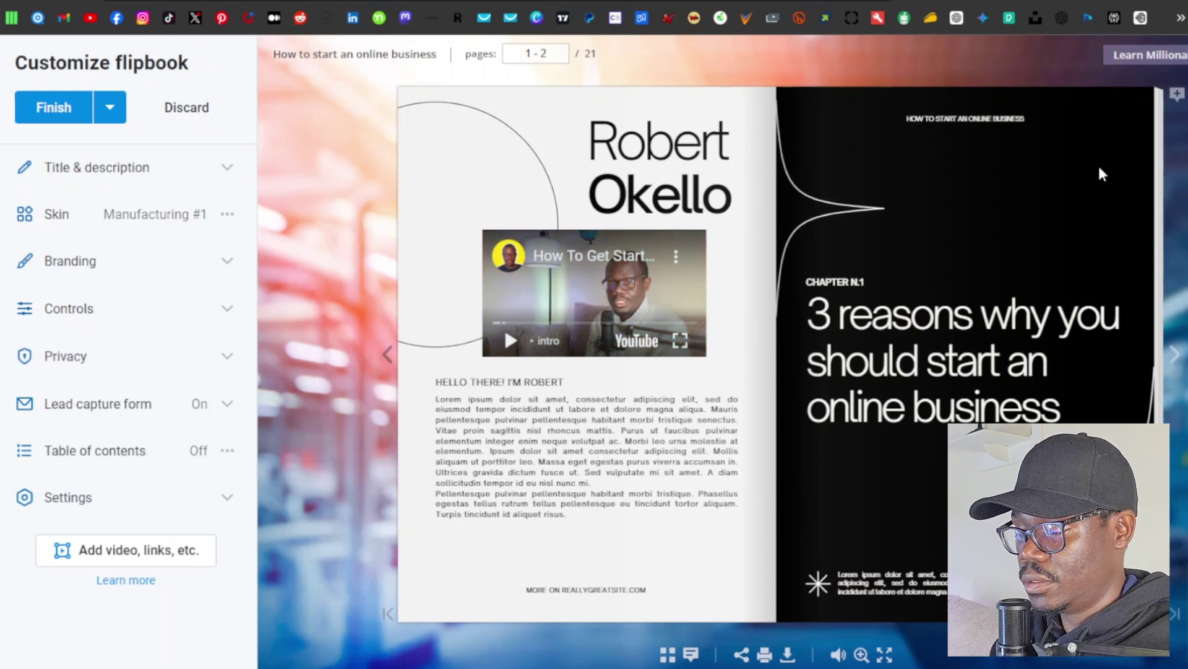
{"action": "left_click", "coordinate": [53, 108]}
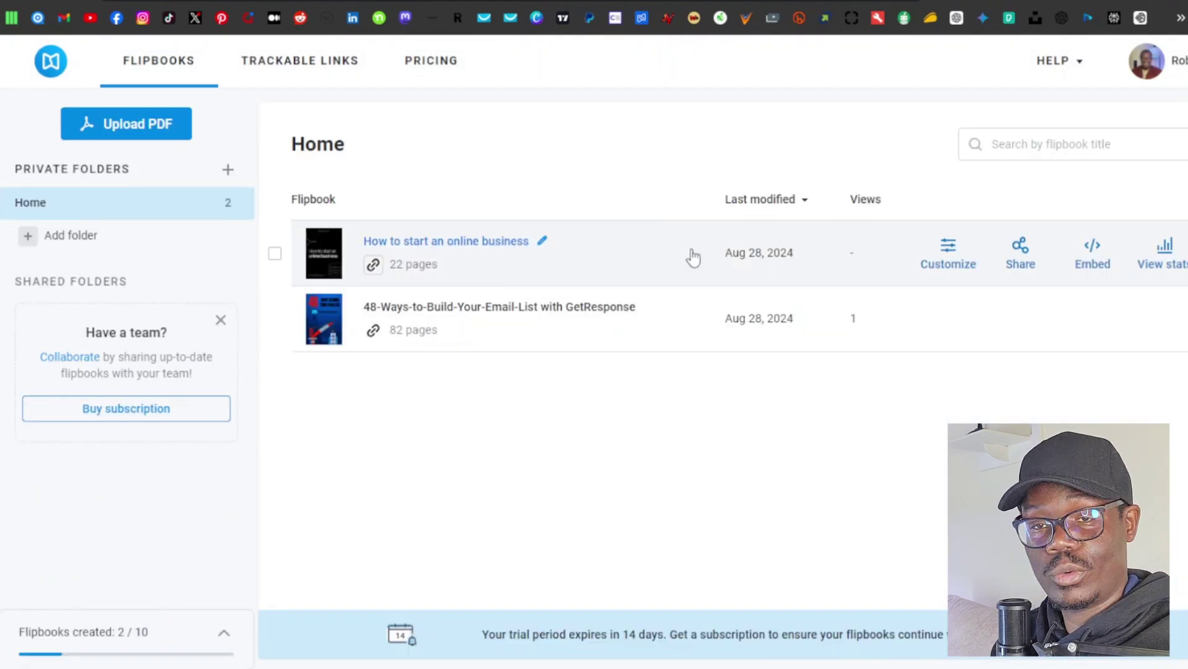
- Check the sharing options of the "How to start an online business" flipbook, close them, and open its embed options
{"action": "mouse_move", "coordinate": [768, 270]}
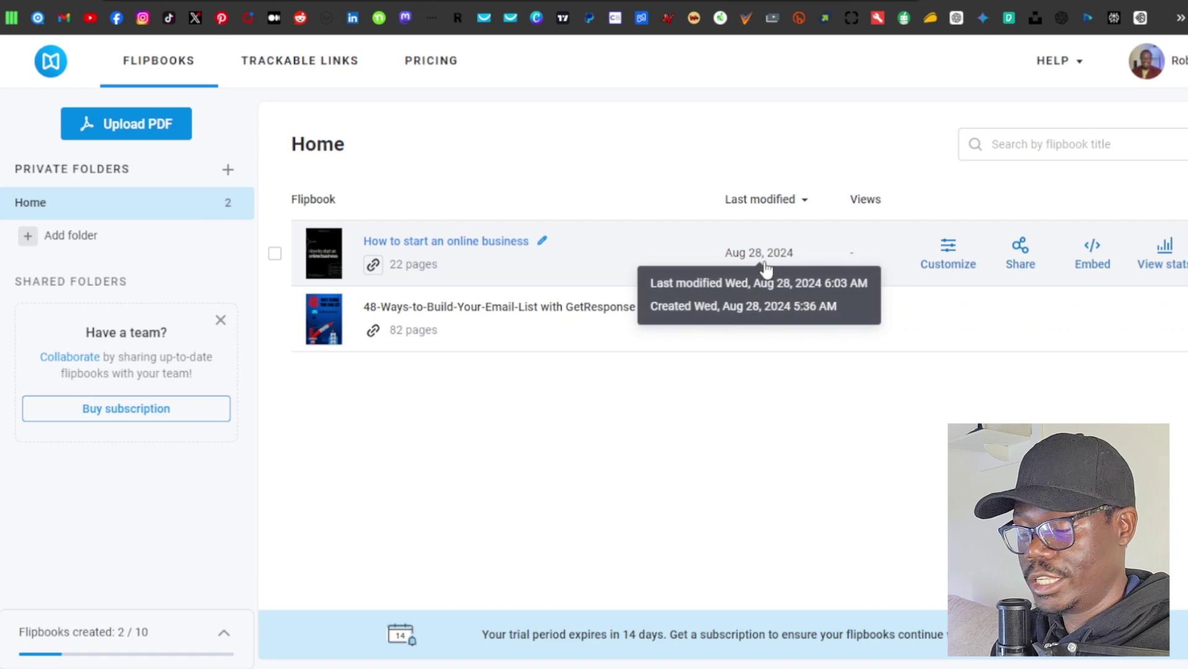
{"action": "left_click", "coordinate": [1025, 253]}
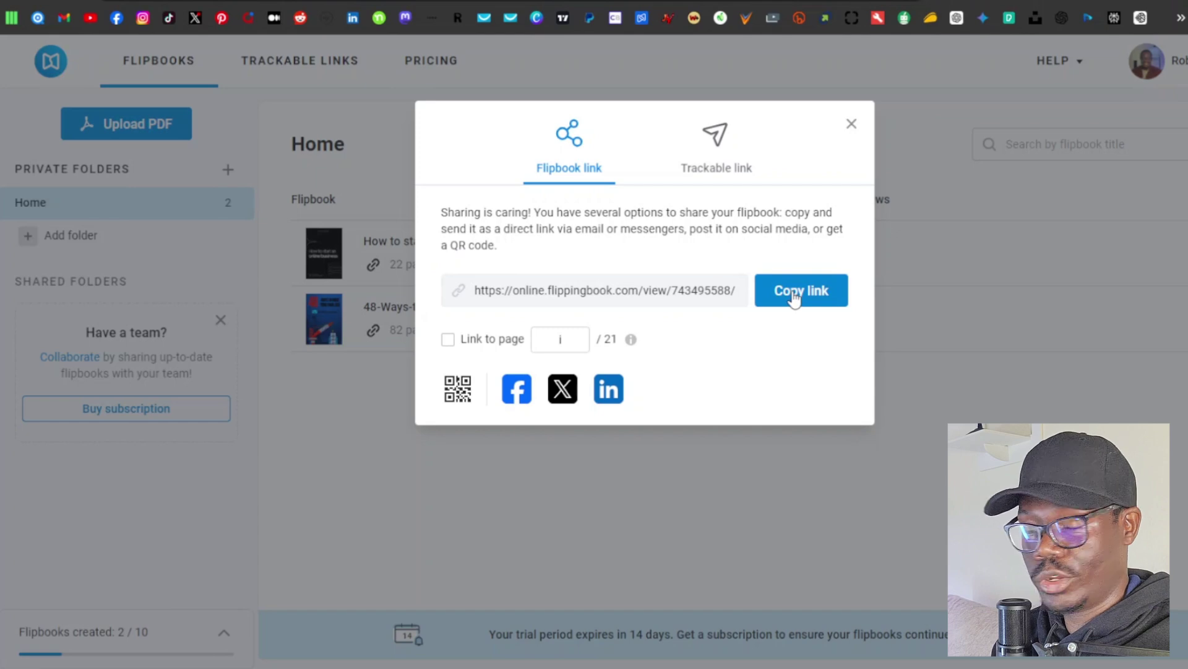
{"action": "left_click", "coordinate": [852, 125]}
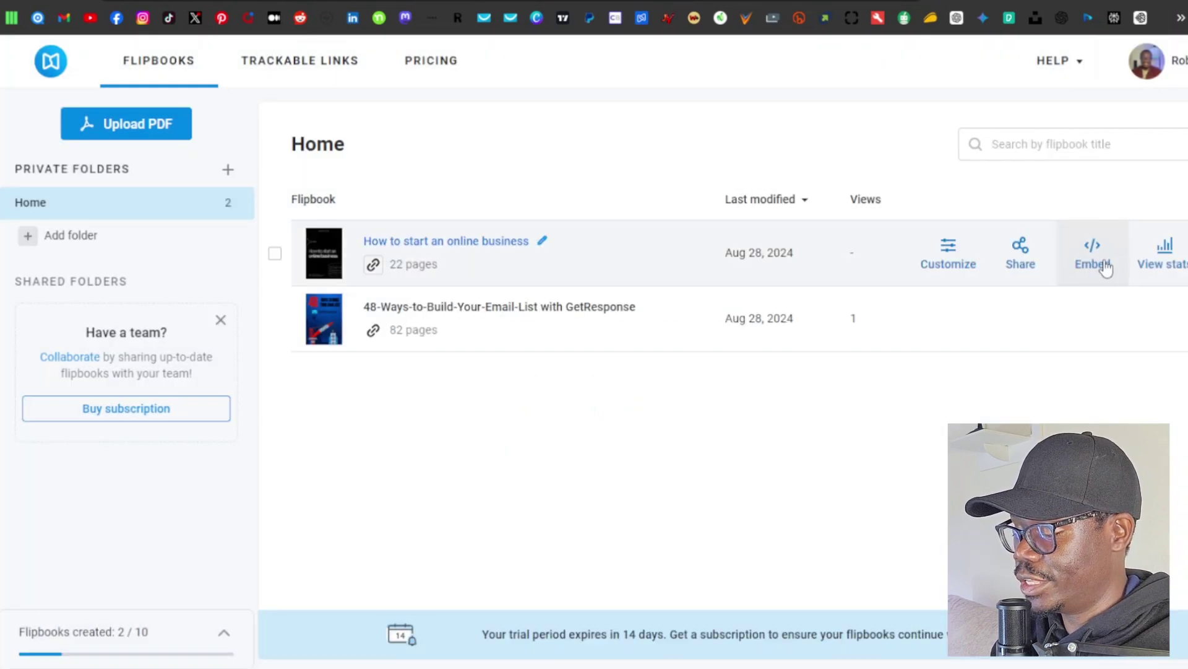
{"action": "left_click", "coordinate": [1091, 259]}
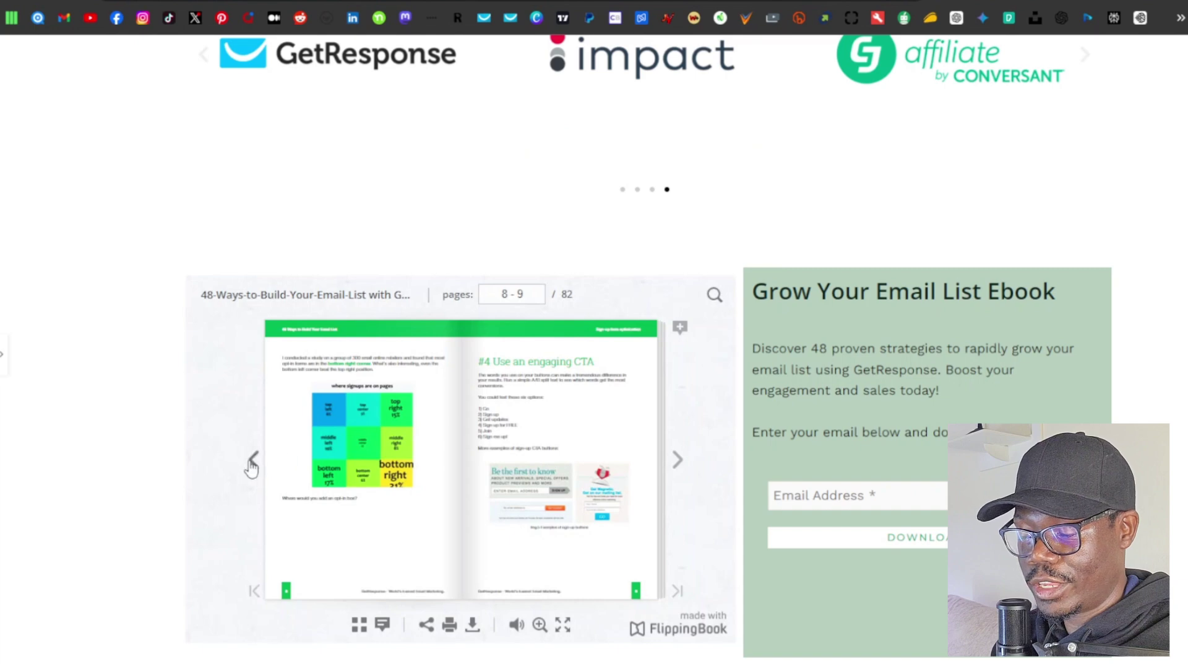
- Page back to pages 4-5 in the 48-Ways-to-Build-Your-Email-List flipbook embedded on the website and view the surrounding page
{"action": "left_click", "coordinate": [254, 461]}
{"action": "left_click", "coordinate": [255, 461]}
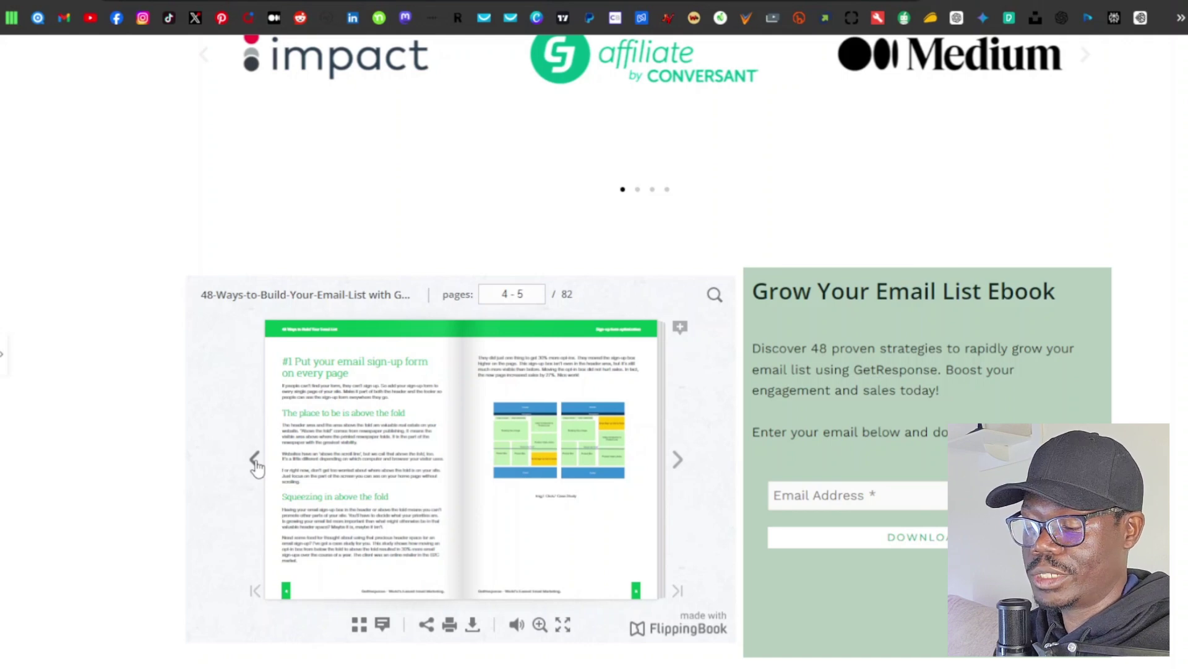
{"action": "scroll", "coordinate": [255, 463], "scroll_direction": "down", "scroll_amount": 3}
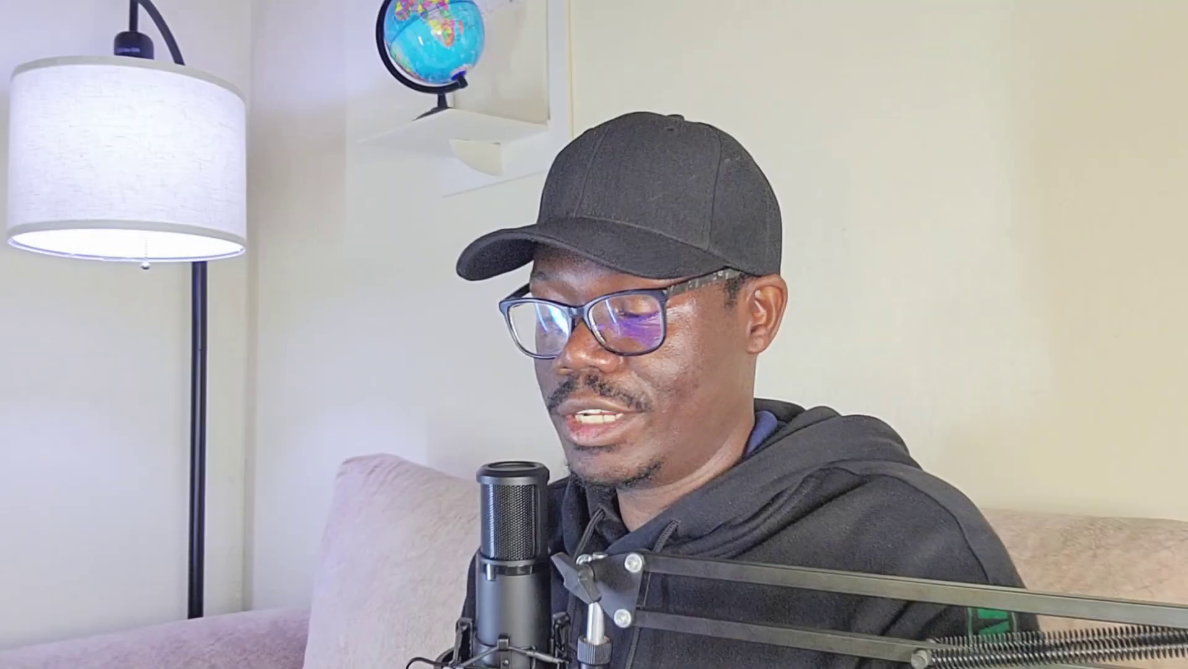